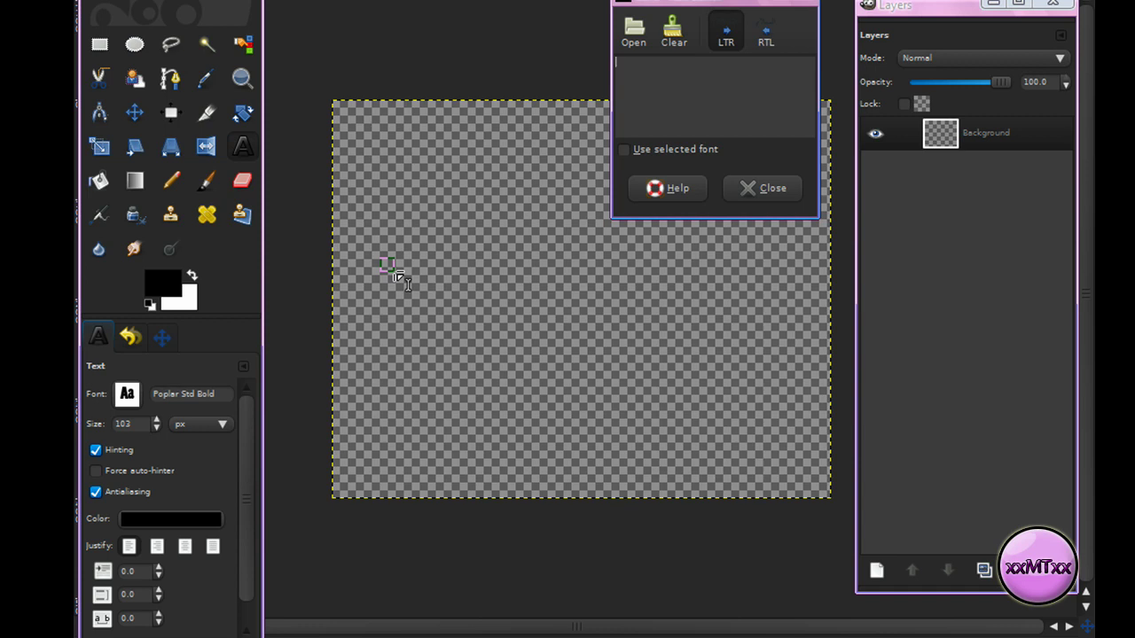
- Add the text "colors" in Poplar Std Bold at 103 px and move it to about the middle of the canvas
type("colors")
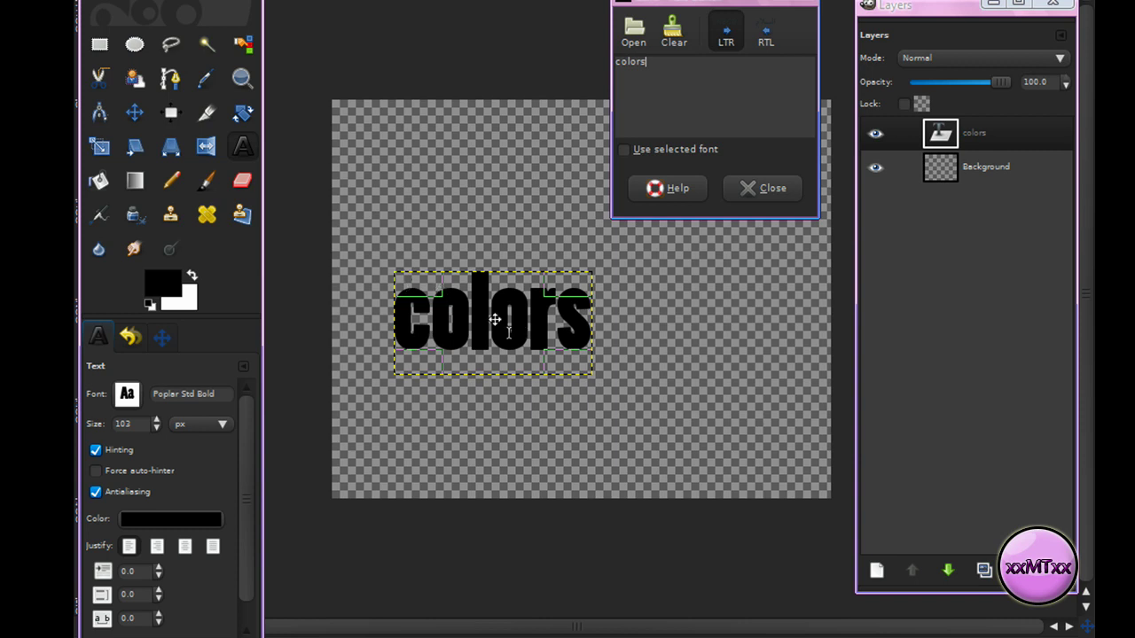
left_click_drag(494, 319, 571, 276)
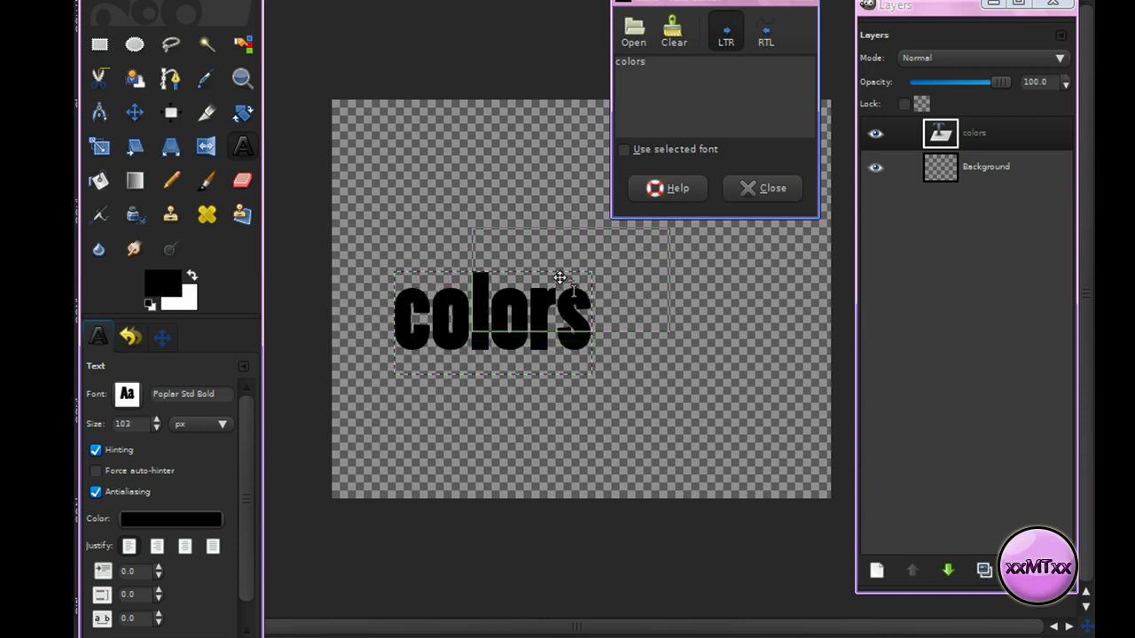
left_click(760, 188)
- Expand the "colors" text layer to the image size
left_click(979, 139)
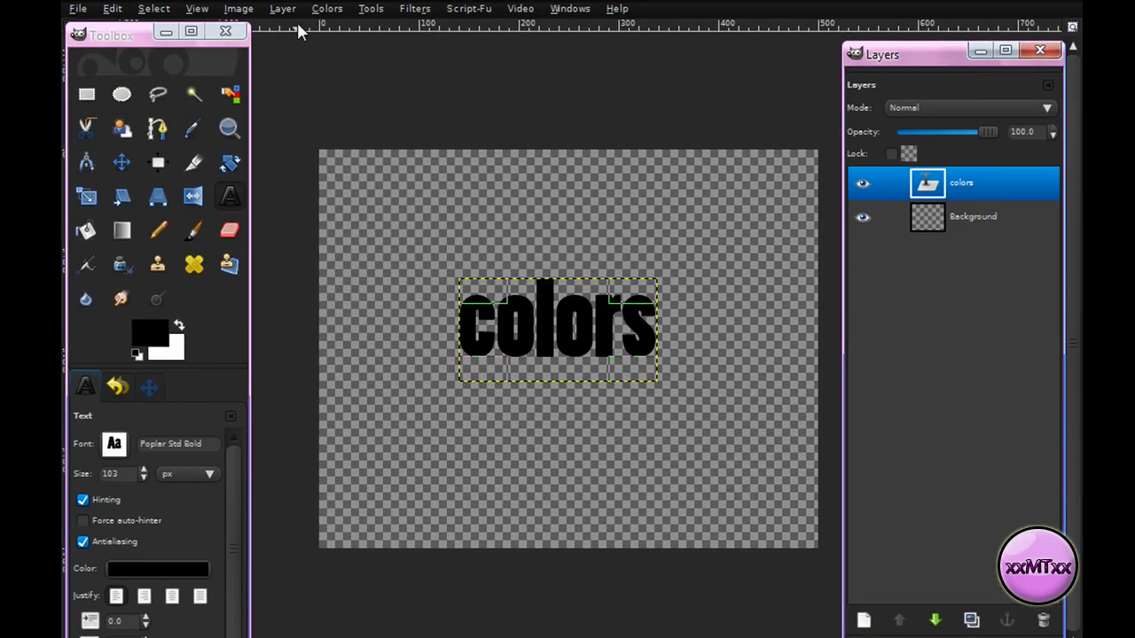
left_click(284, 9)
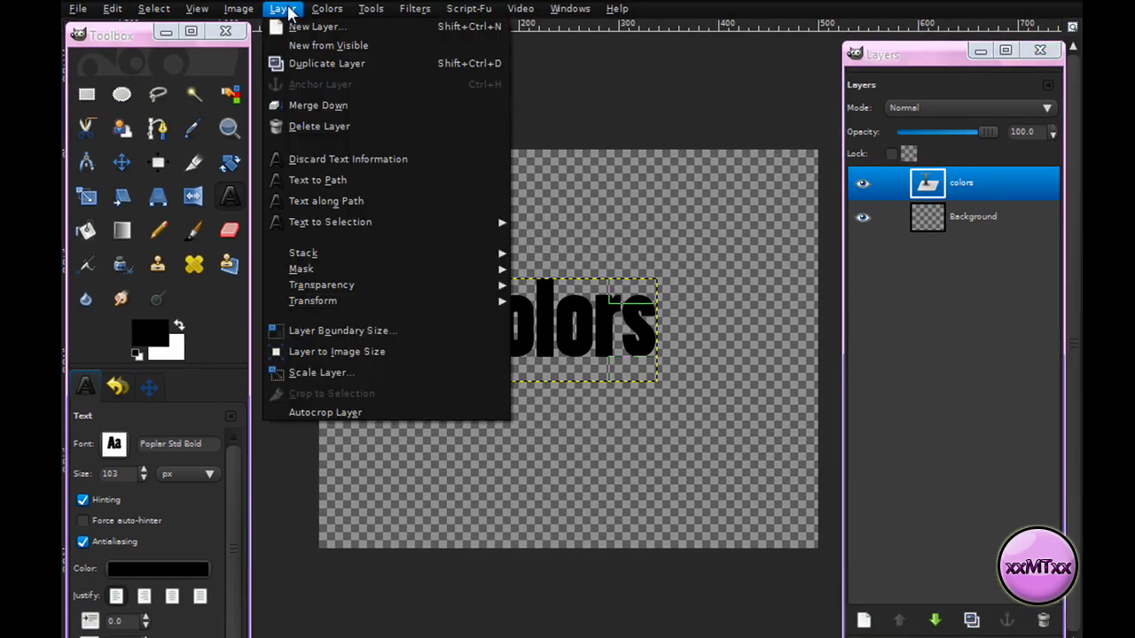
left_click(313, 352)
- Delete the Background layer
left_click(967, 213)
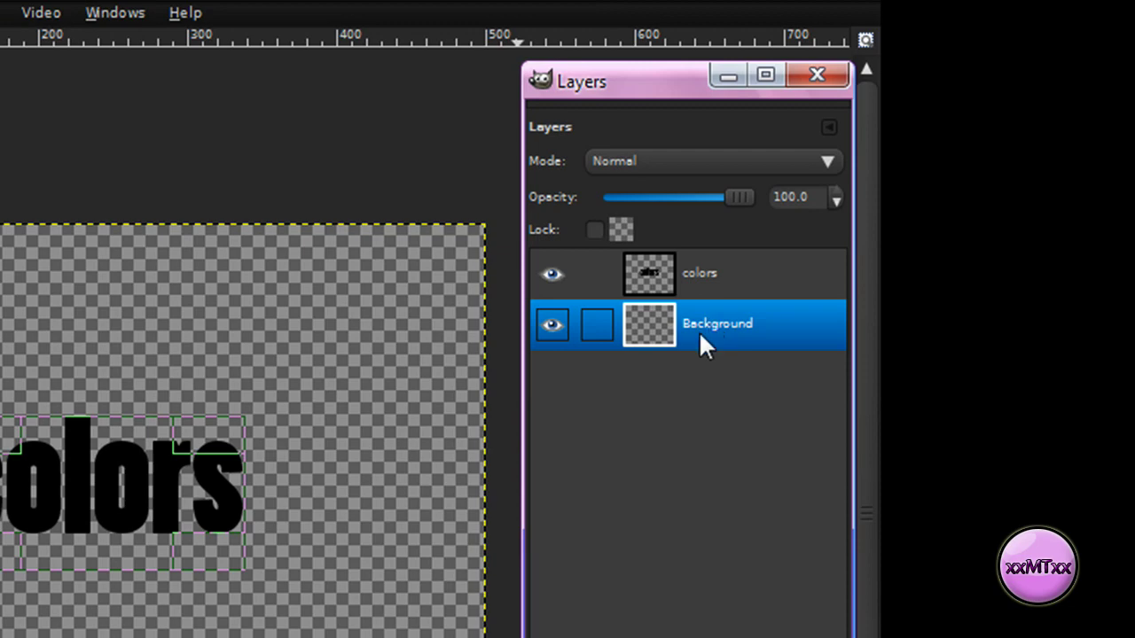
right_click(696, 328)
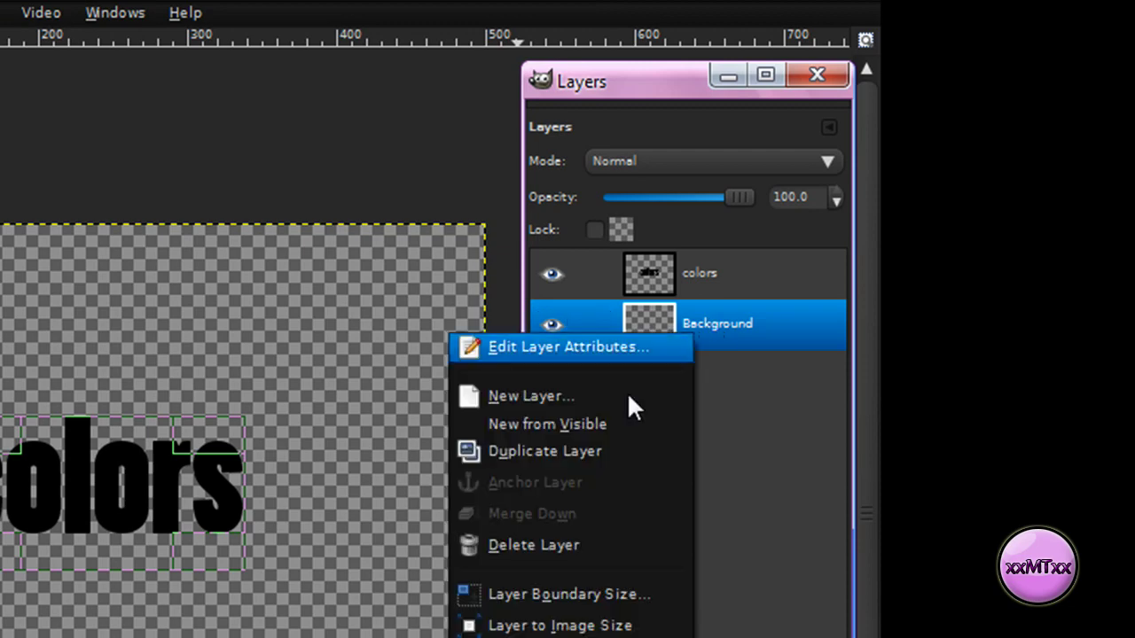
left_click(559, 545)
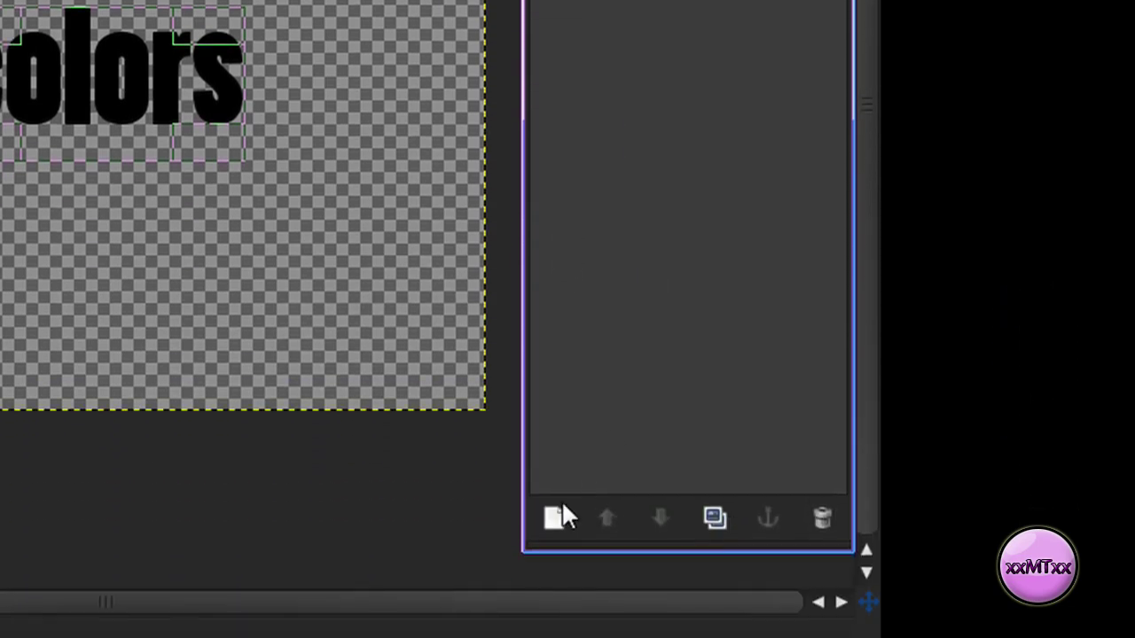
- Create a new 500 x 400 px layer named "colors 1" with a transparent fill
left_click(554, 511)
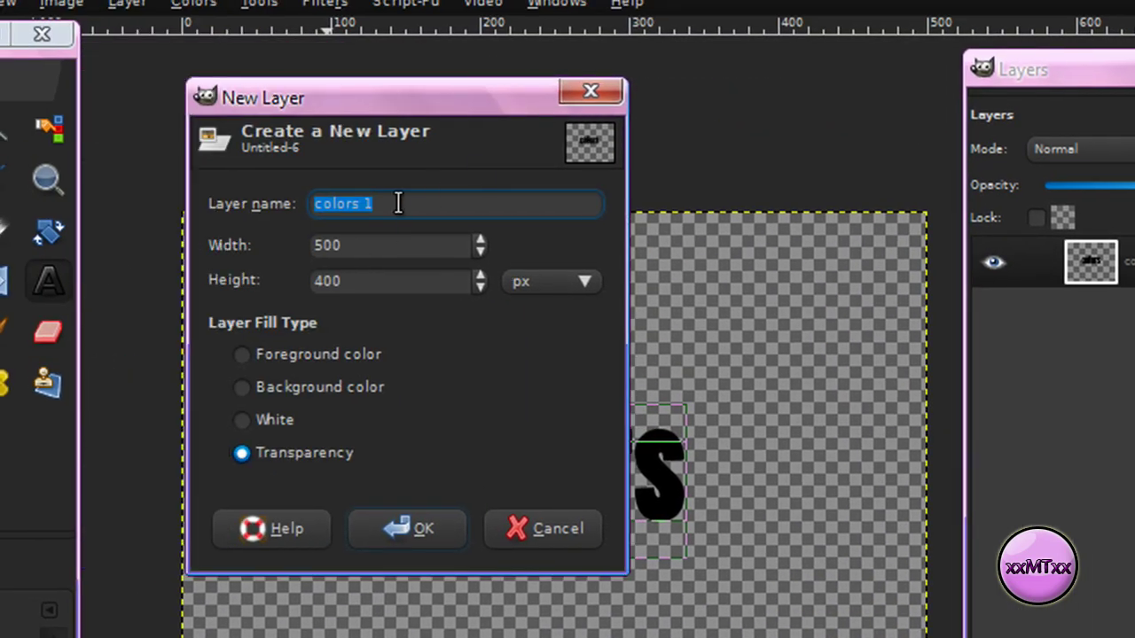
left_click(398, 203)
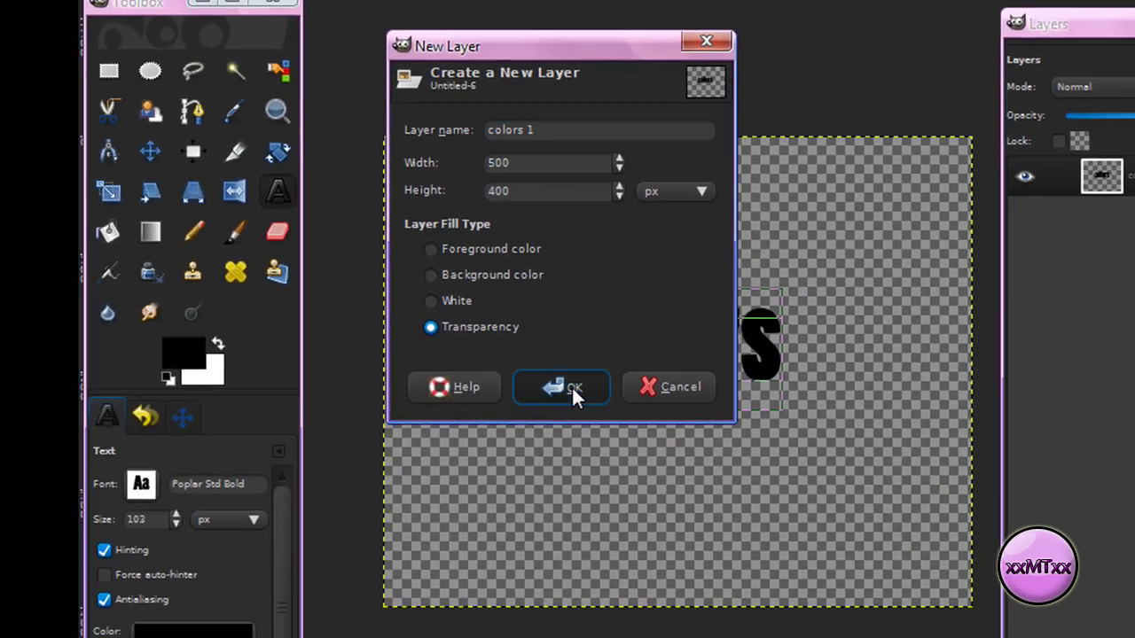
left_click(572, 386)
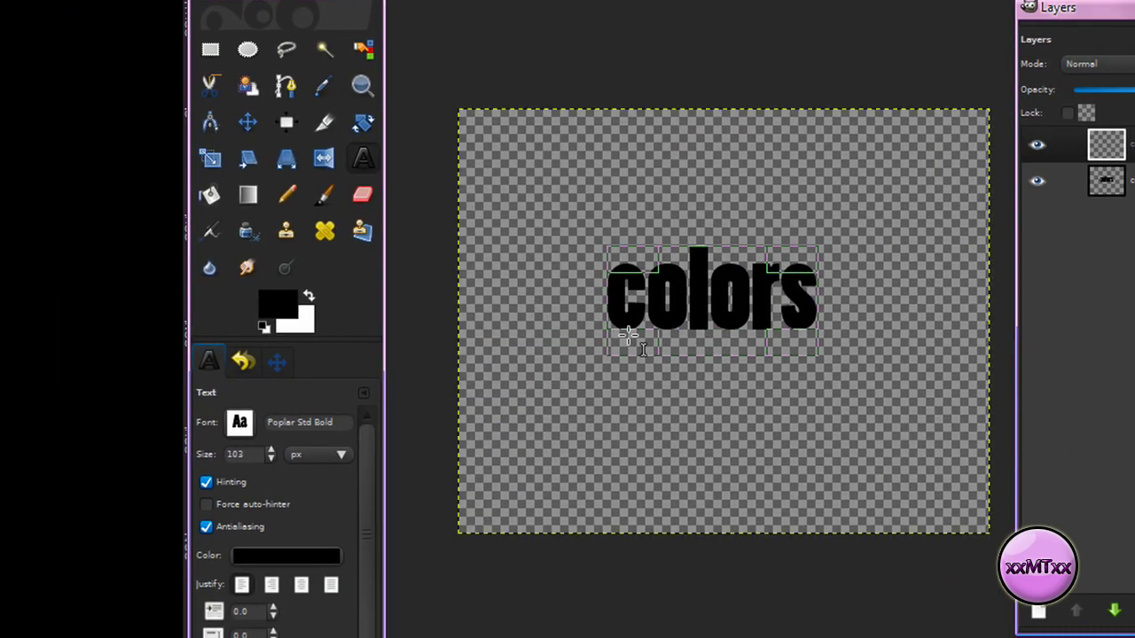
- Set up the Blend tool with the FG to Transparent gradient and the Bi-linear shape
left_click(251, 193)
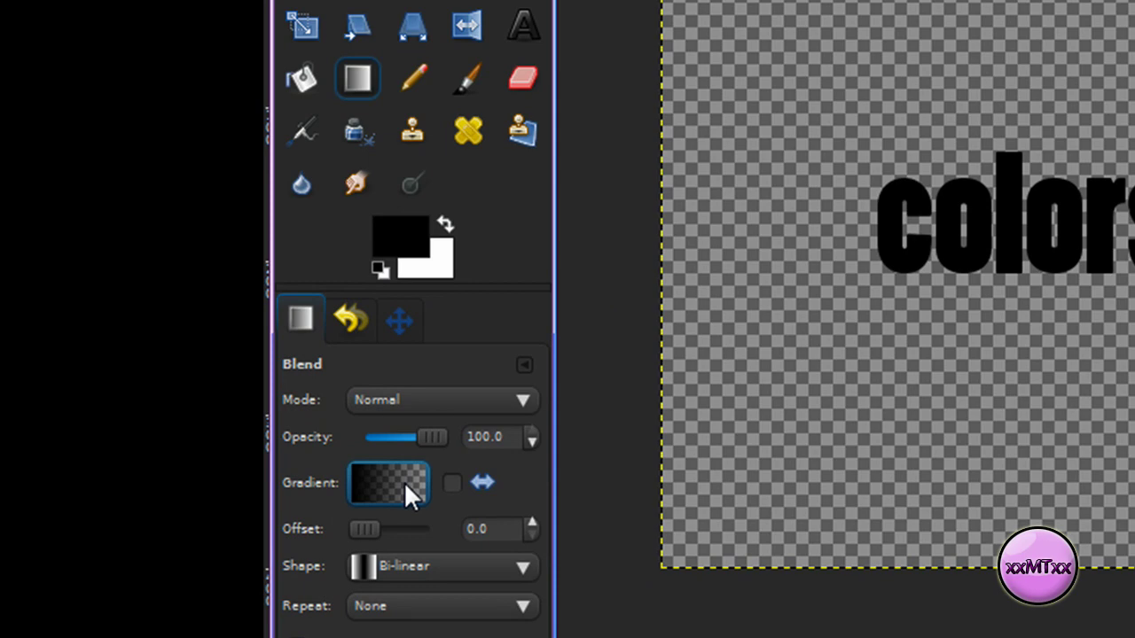
left_click(351, 489)
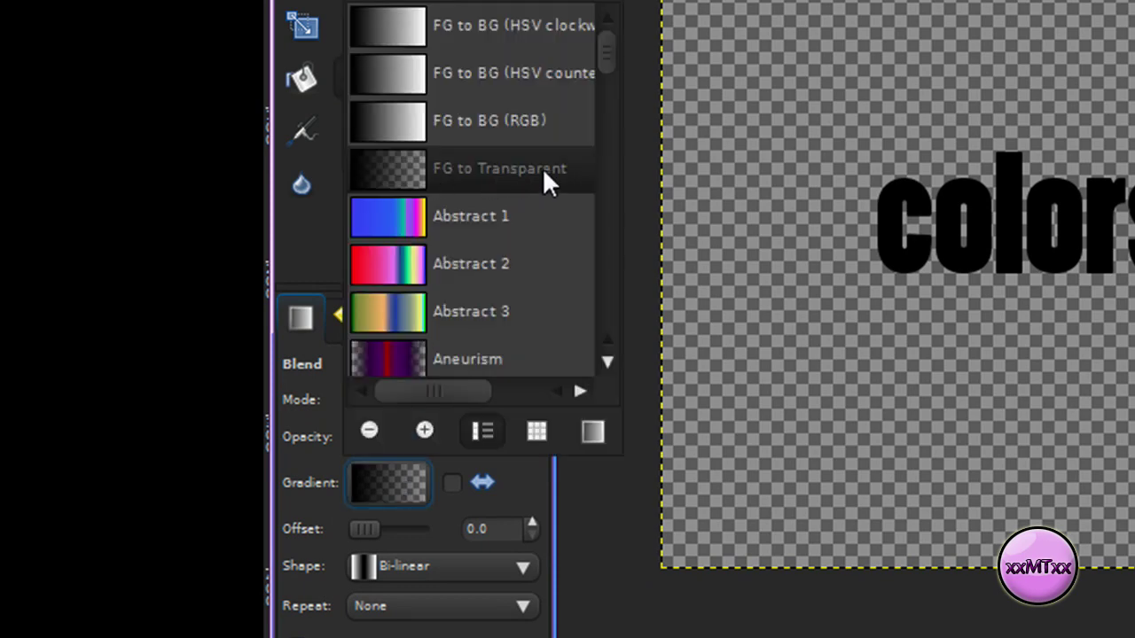
left_click(382, 576)
left_click(382, 576)
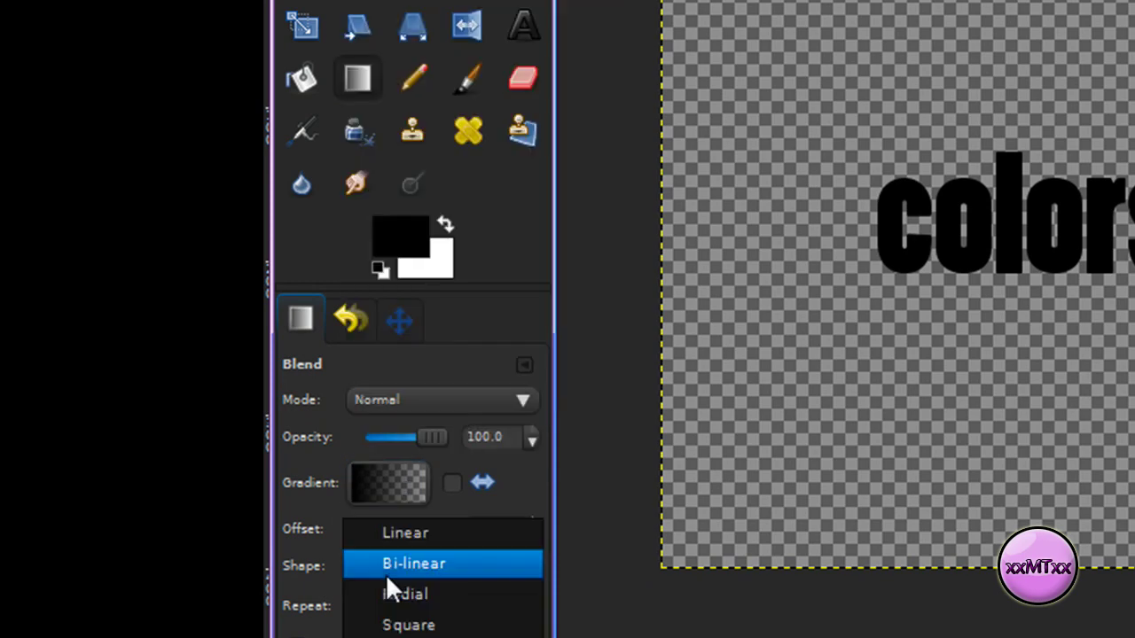
left_click(419, 569)
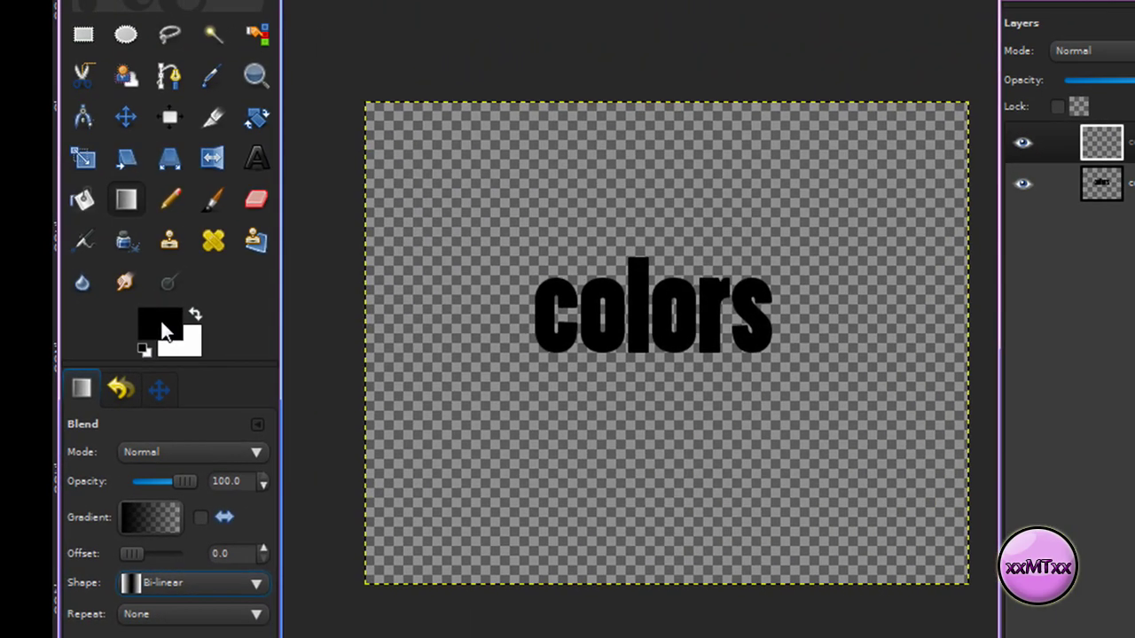
- Set the foreground color to purple, b948cd
left_click(406, 243)
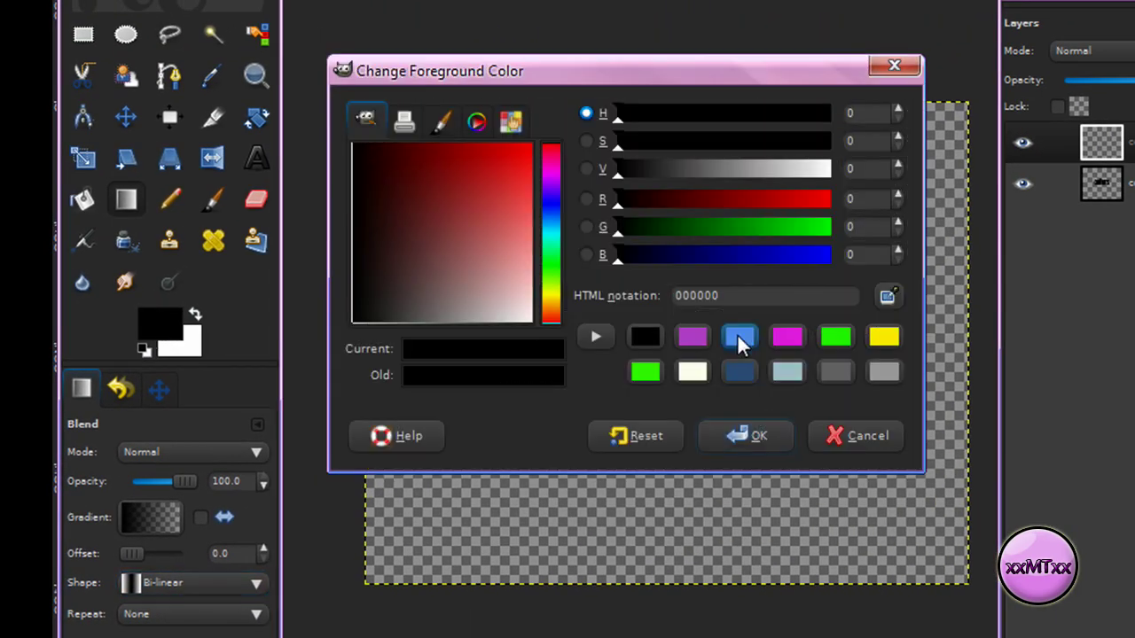
left_click(691, 337)
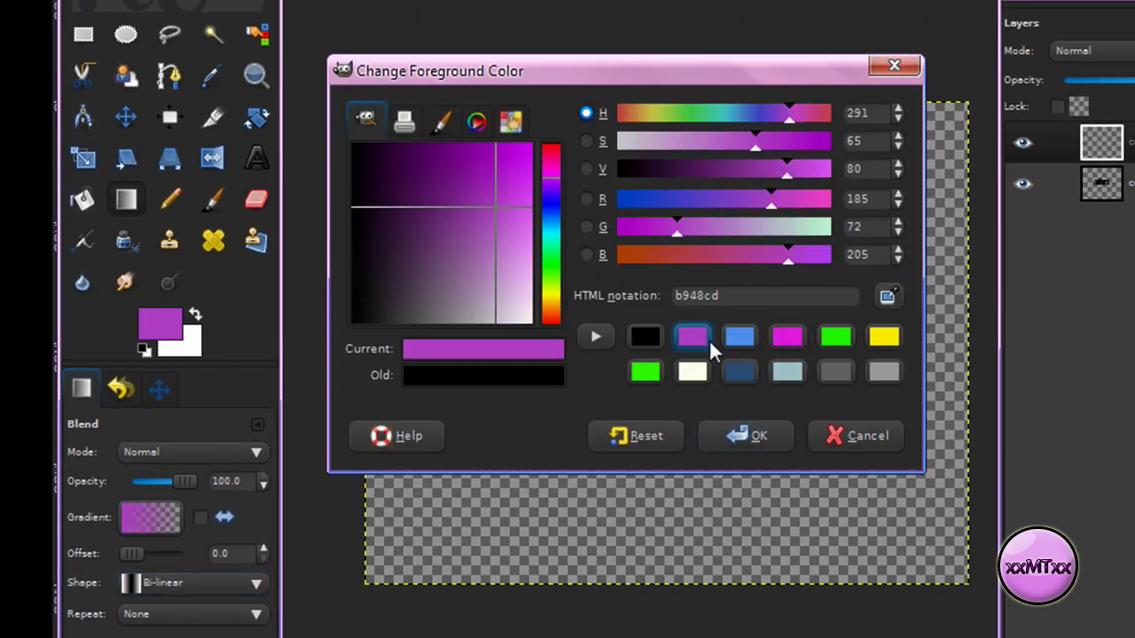
left_click(760, 437)
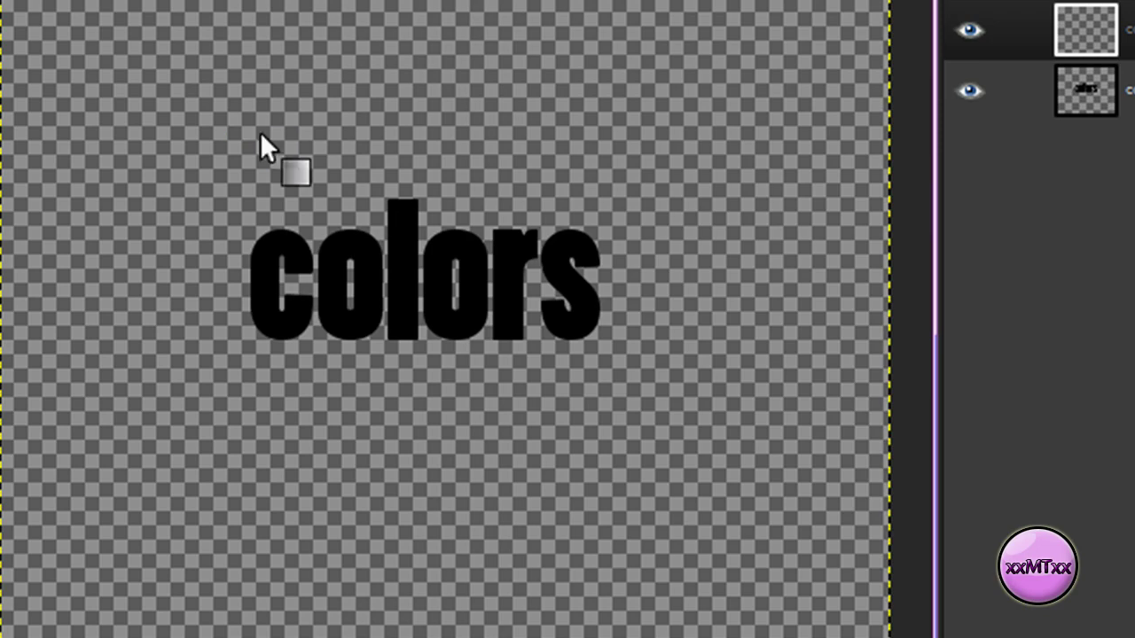
- Blend a narrow vertical purple stripe beside the letter "c" and move it slightly onto the letter's outer edge
left_click_drag(235, 133, 260, 131)
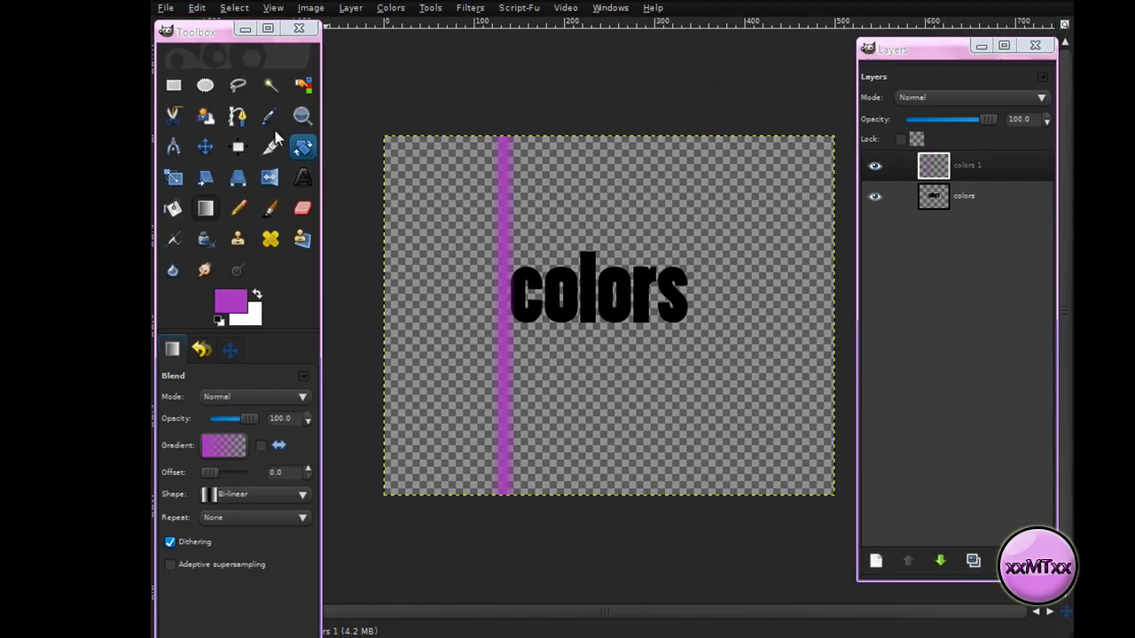
left_click(2, 88)
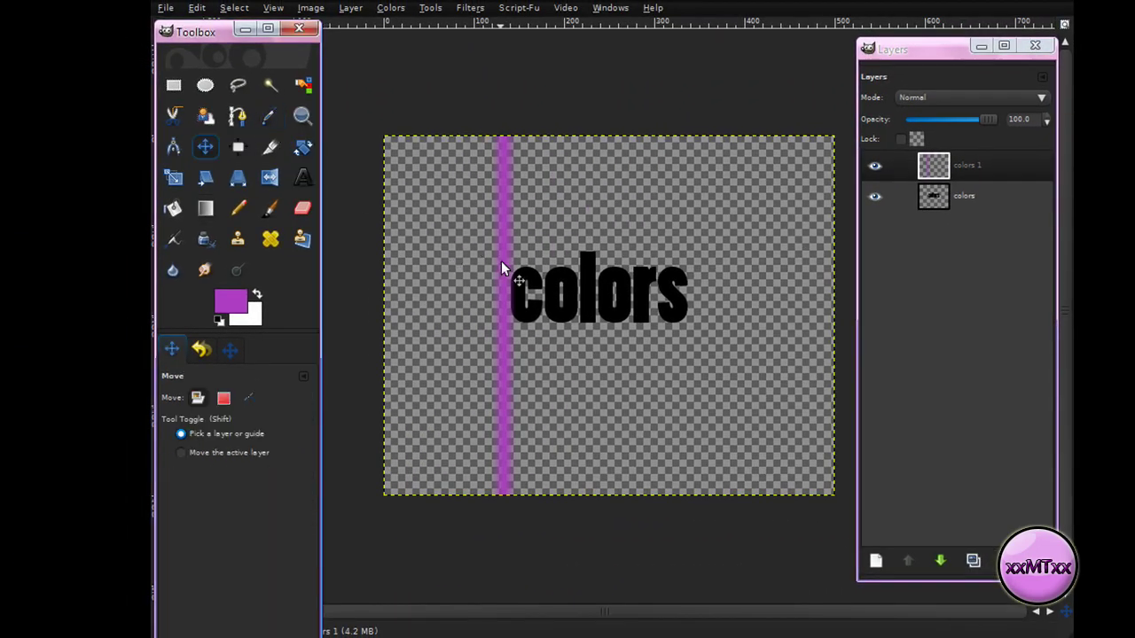
left_click_drag(501, 263, 509, 263)
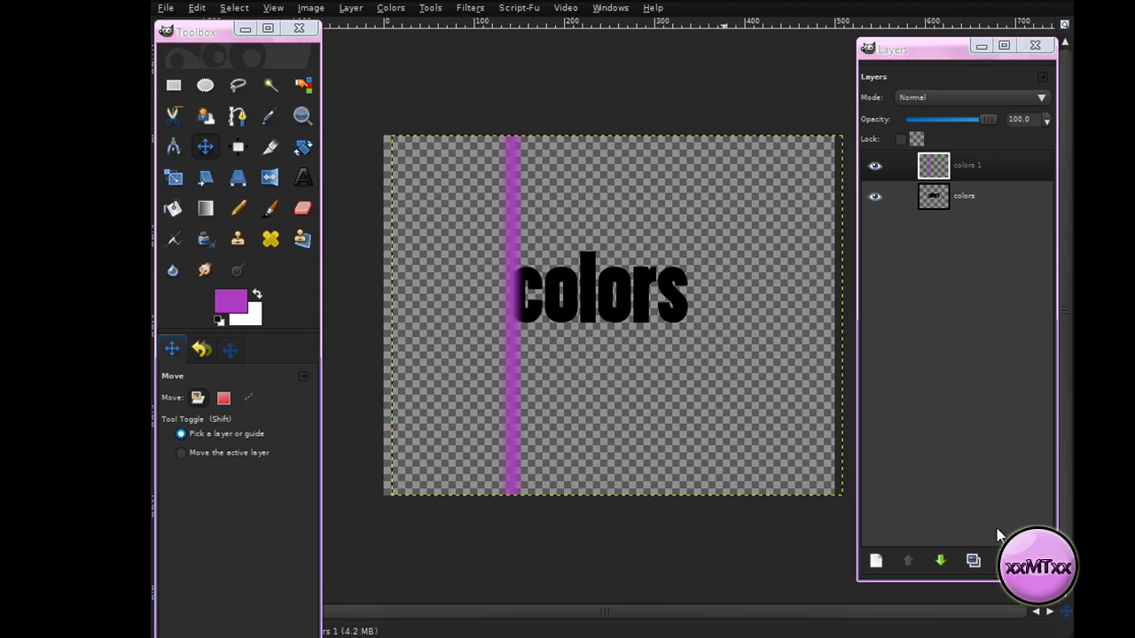
- Create a new transparent 500 x 400 px layer named "colors 2" above the "colors 1" layer
left_click(981, 171)
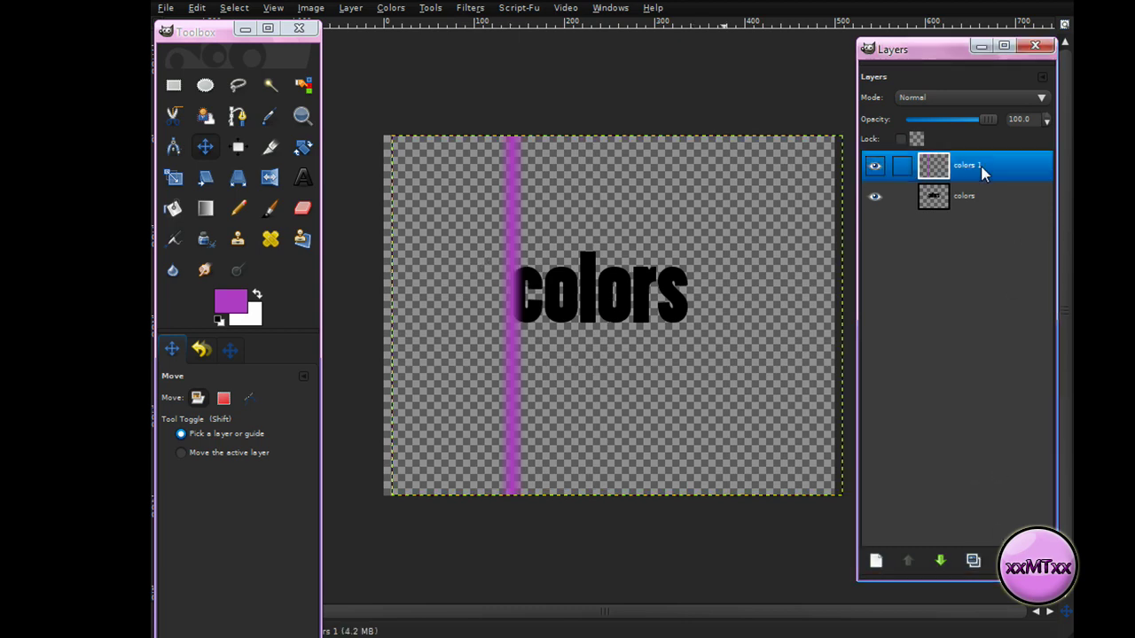
left_click(876, 562)
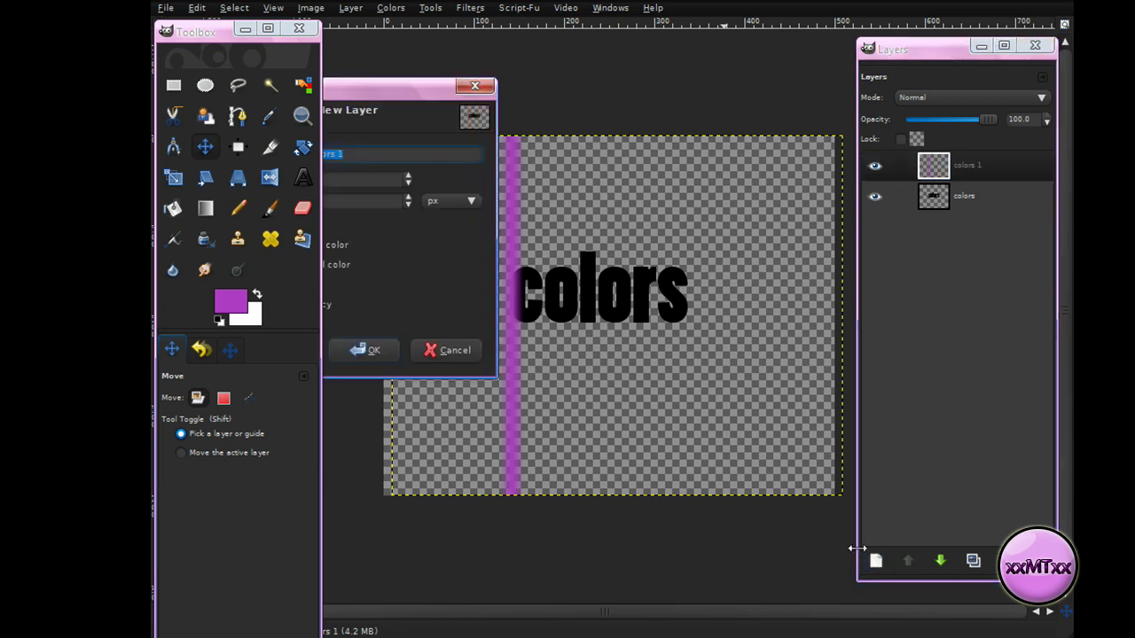
left_click_drag(390, 113, 452, 126)
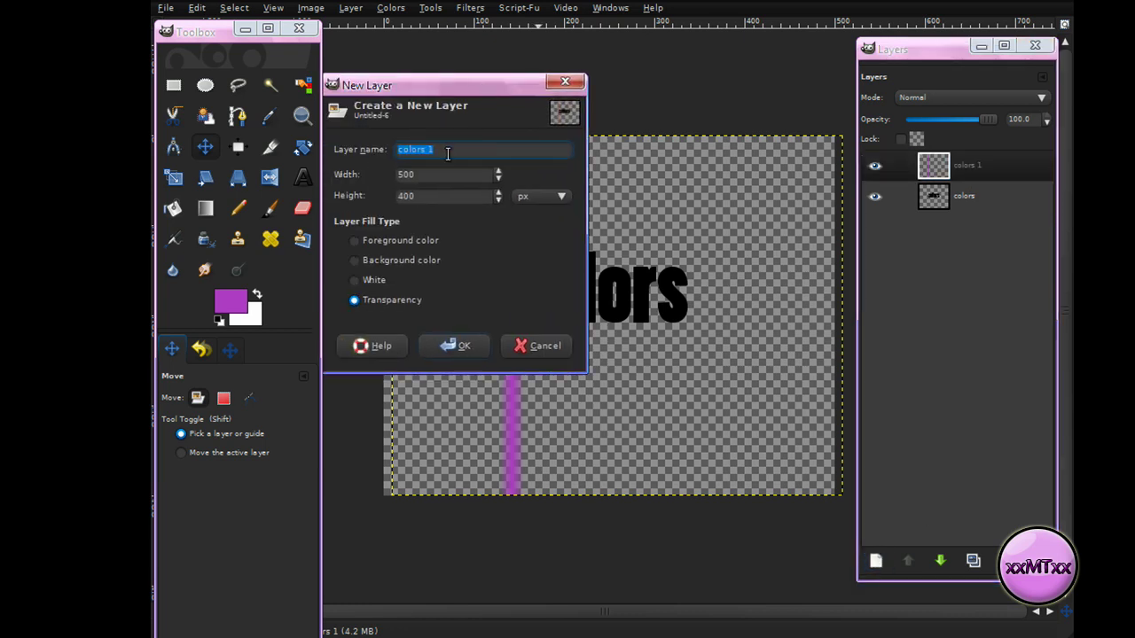
type("2")
left_click(455, 351)
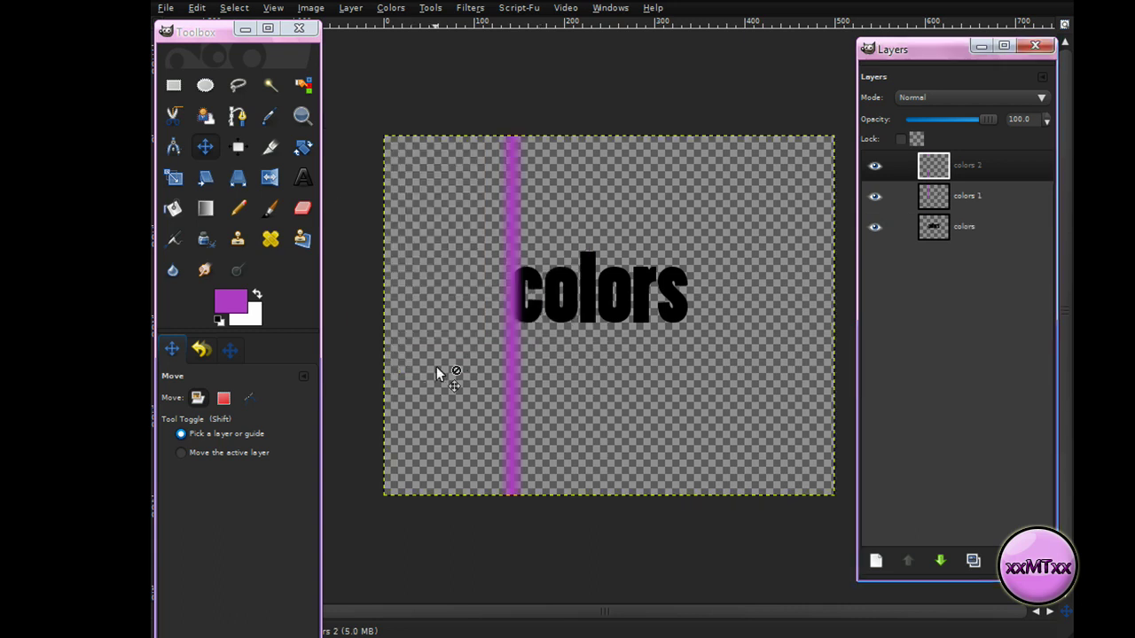
- Set the foreground color to the light blue 5898f8
left_click(228, 305)
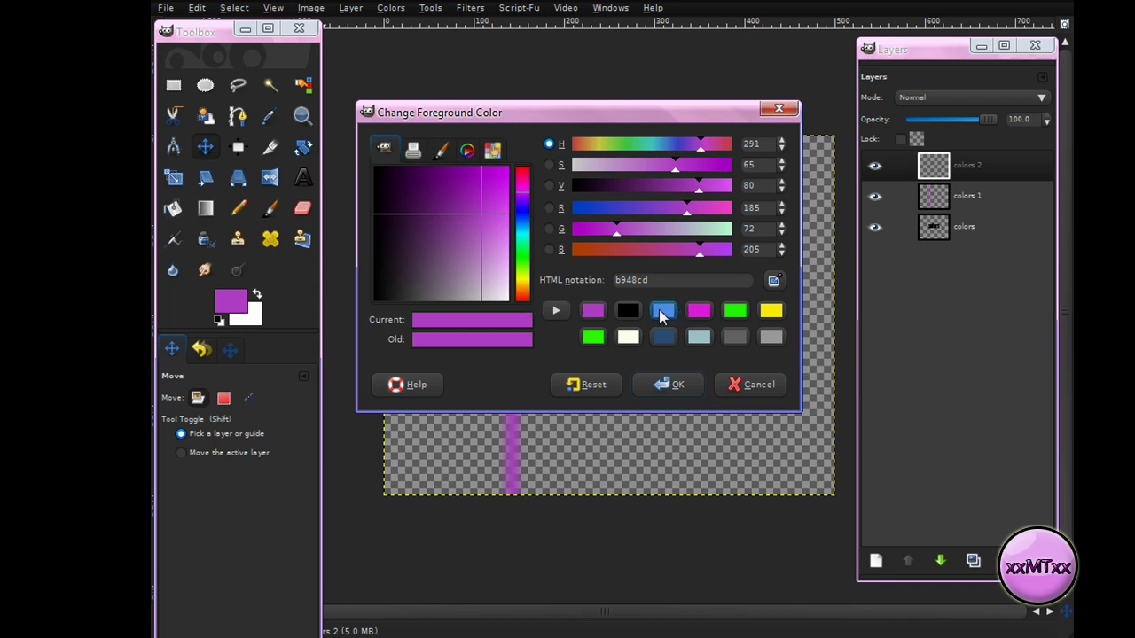
left_click(663, 312)
left_click(672, 386)
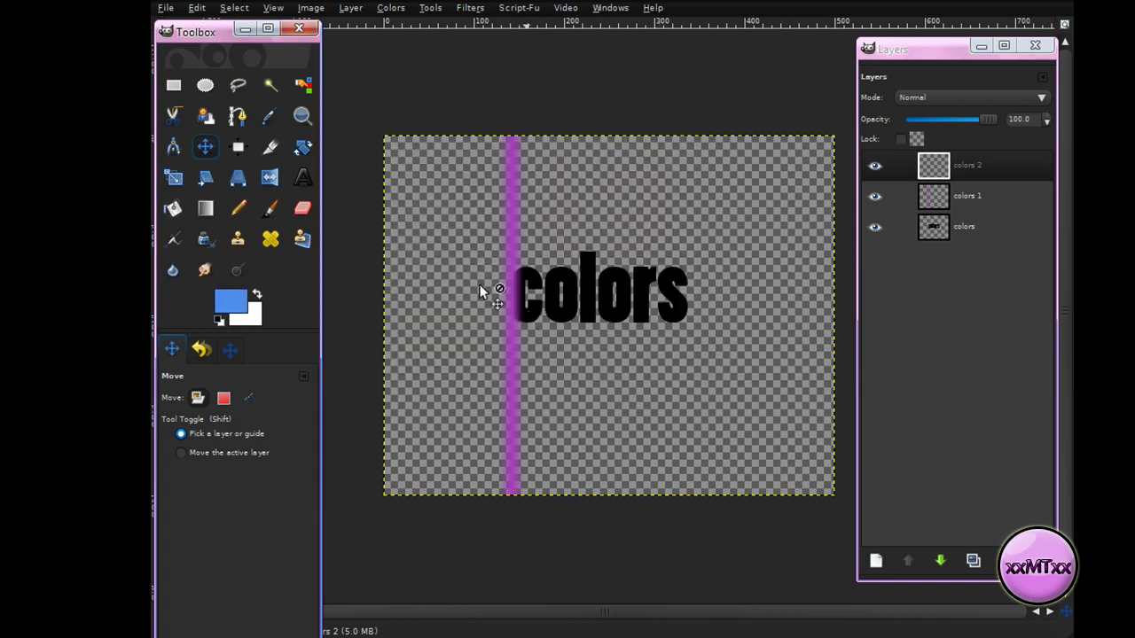
- Blend a narrow vertical blue stripe on the "colors 2" layer and shift it so it sits right beside the purple stripe
left_click(206, 210)
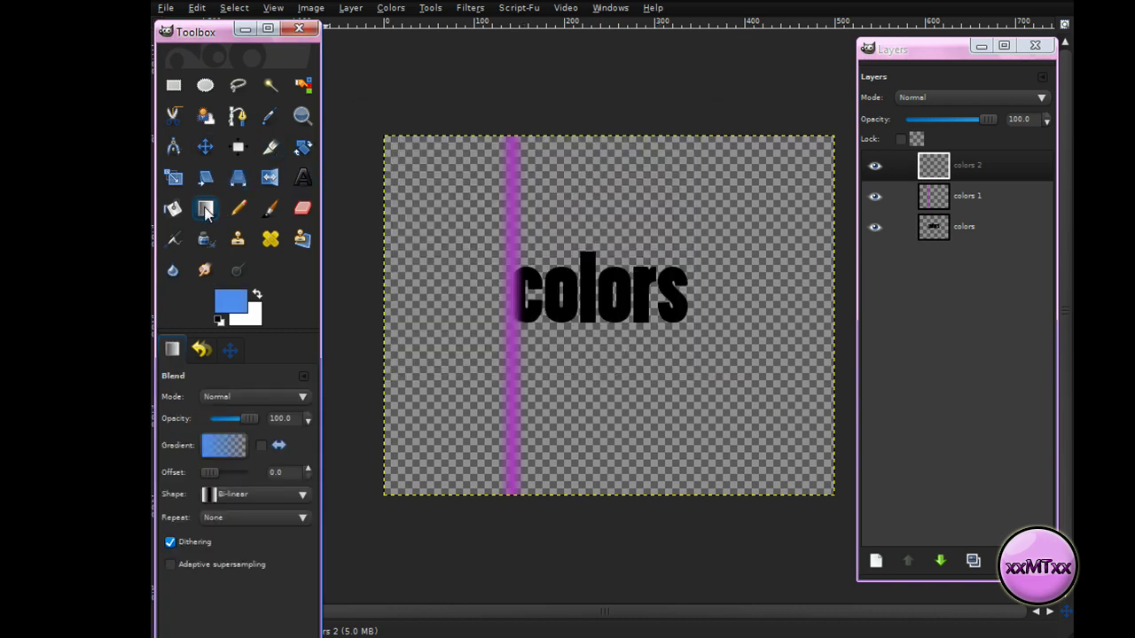
left_click_drag(514, 198, 523, 197)
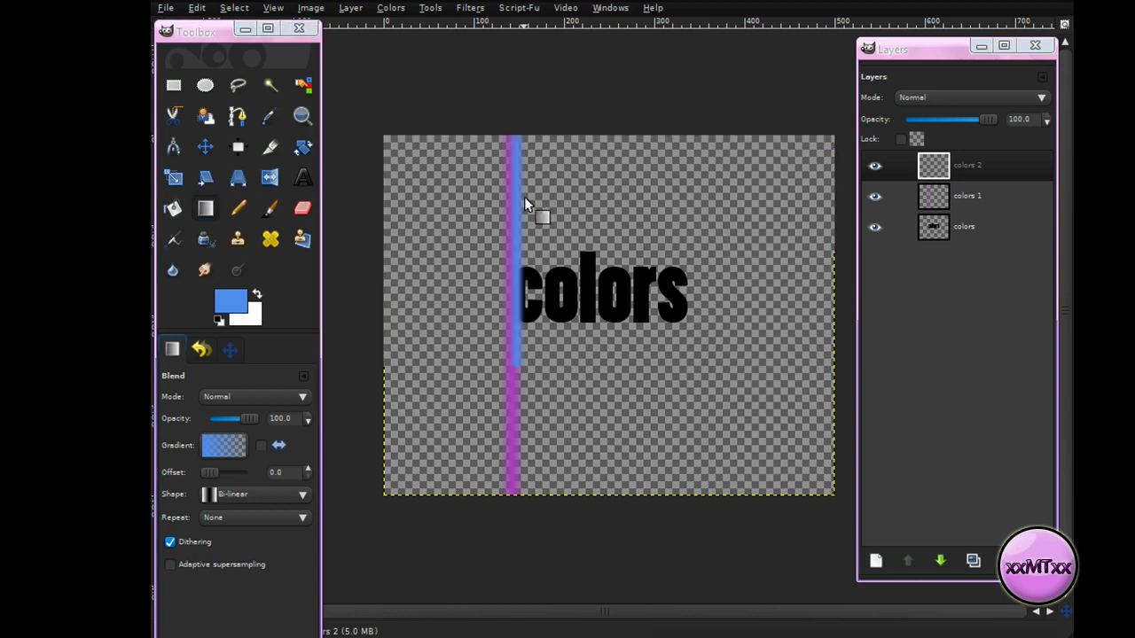
left_click(205, 147)
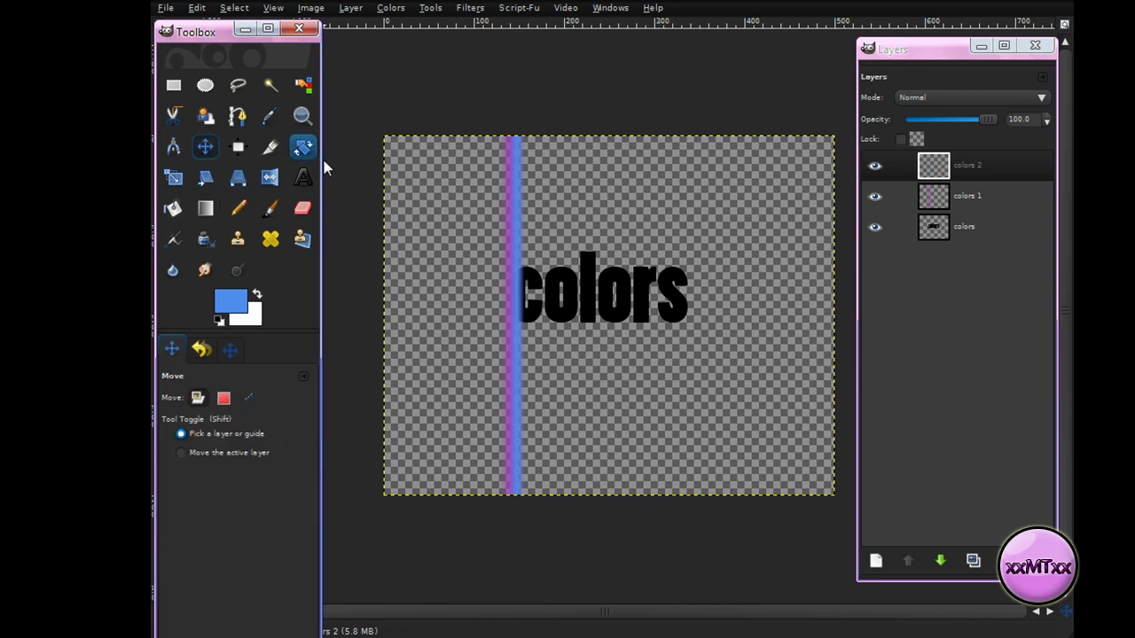
left_click_drag(518, 237, 521, 238)
- Create a new transparent 500 x 400 px layer named "colors 3" above the "colors 2" layer
left_click(926, 170)
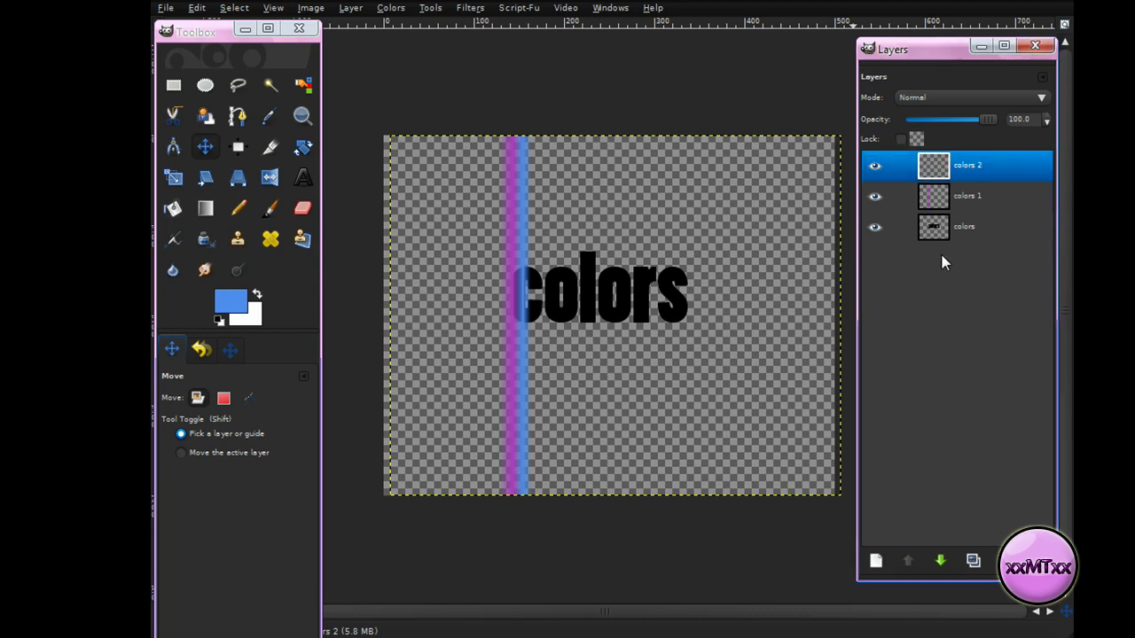
left_click(876, 561)
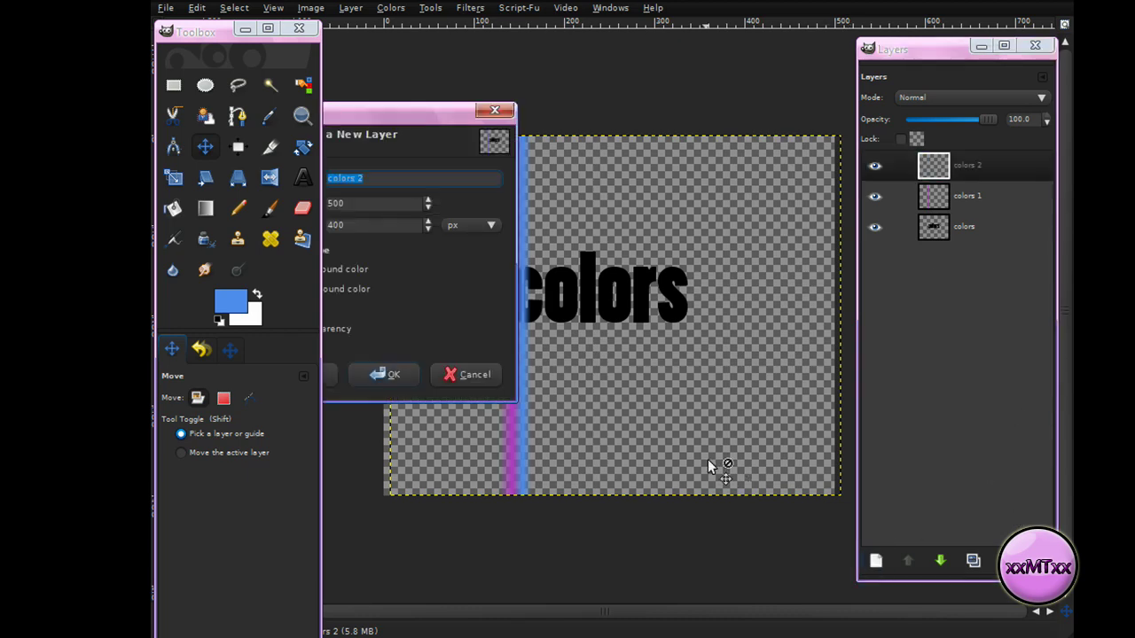
left_click_drag(412, 116, 538, 133)
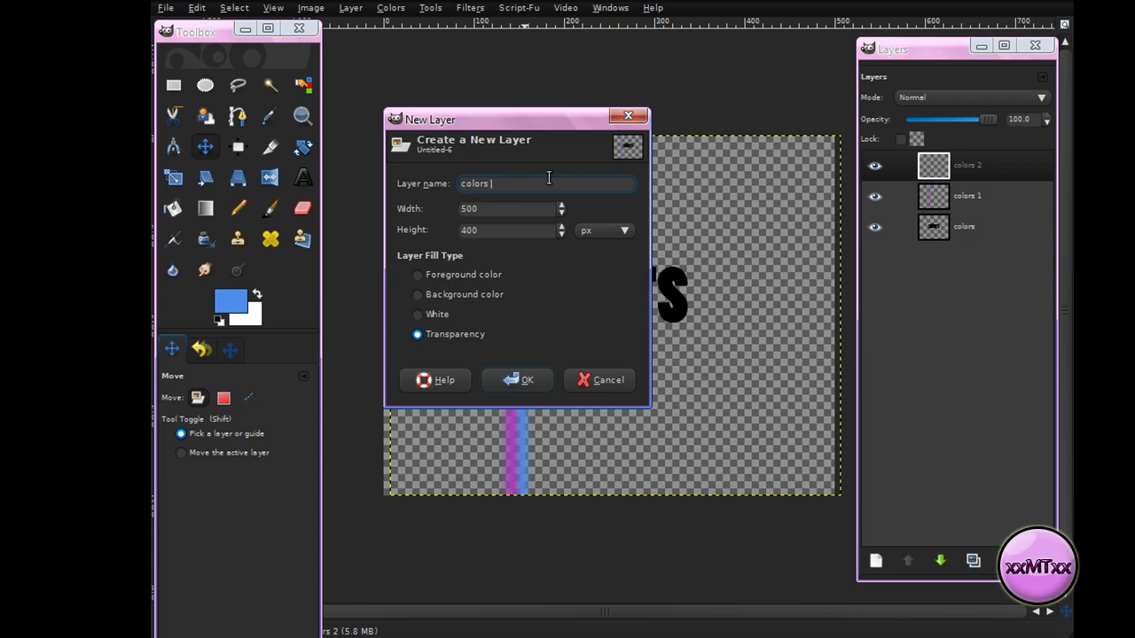
left_click(532, 383)
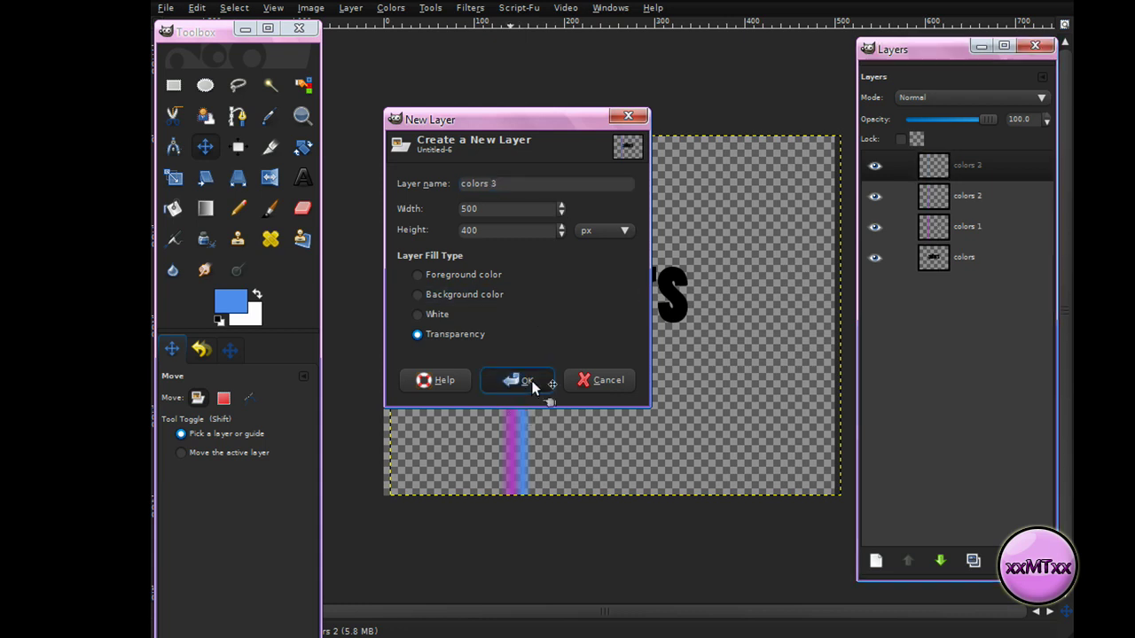
- Select the "colors 3" layer and set the foreground color to the yellow fff000
left_click(979, 168)
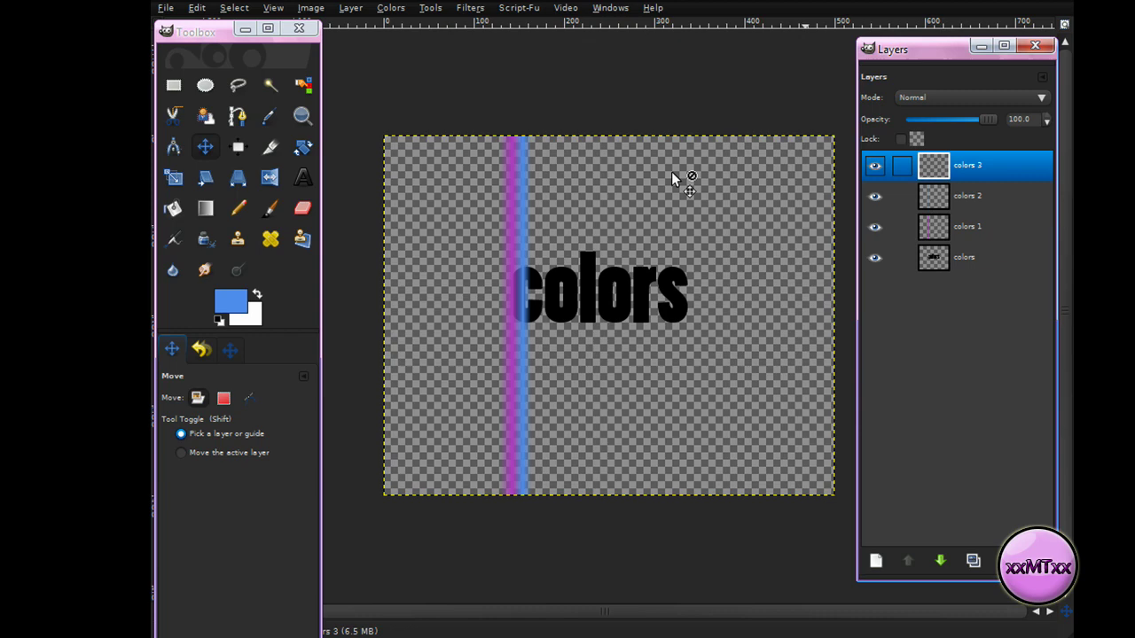
left_click(235, 306)
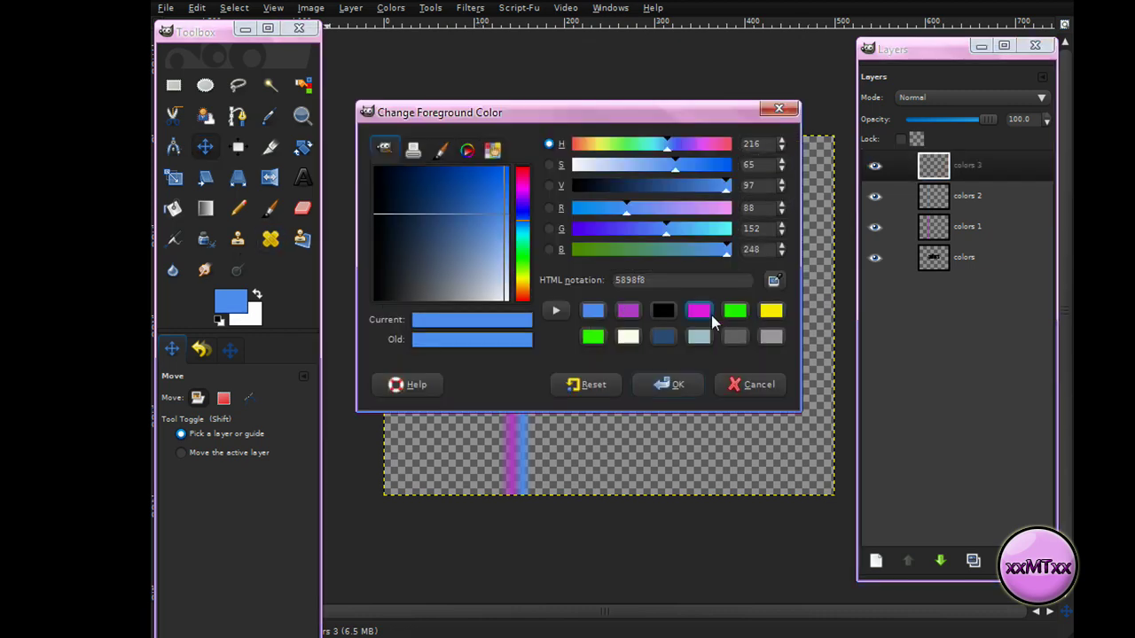
left_click(772, 312)
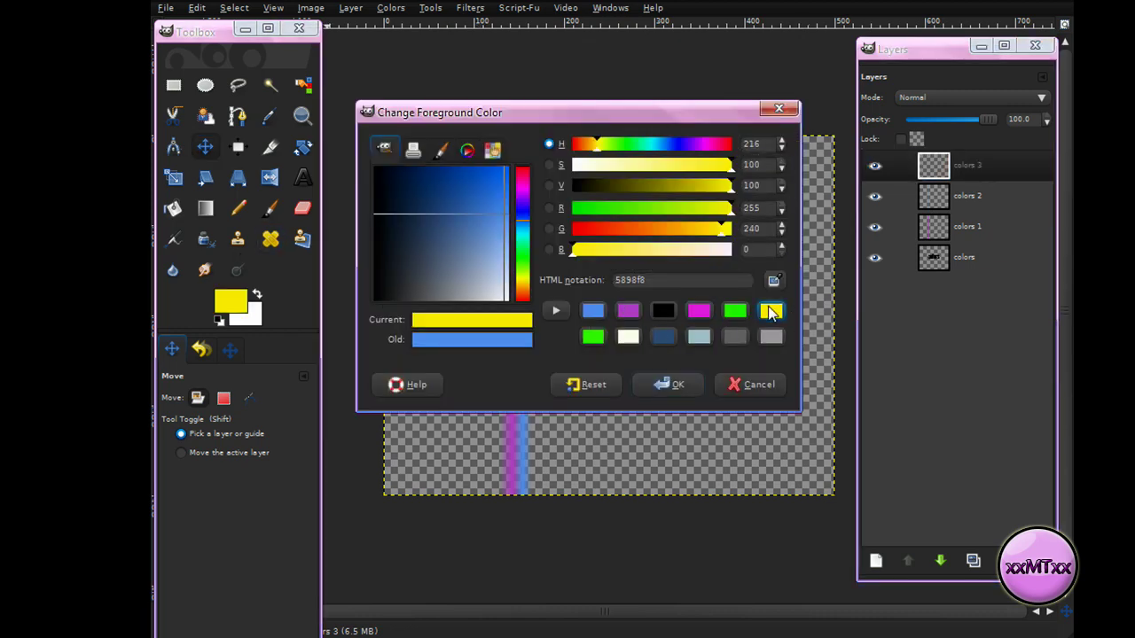
left_click(679, 387)
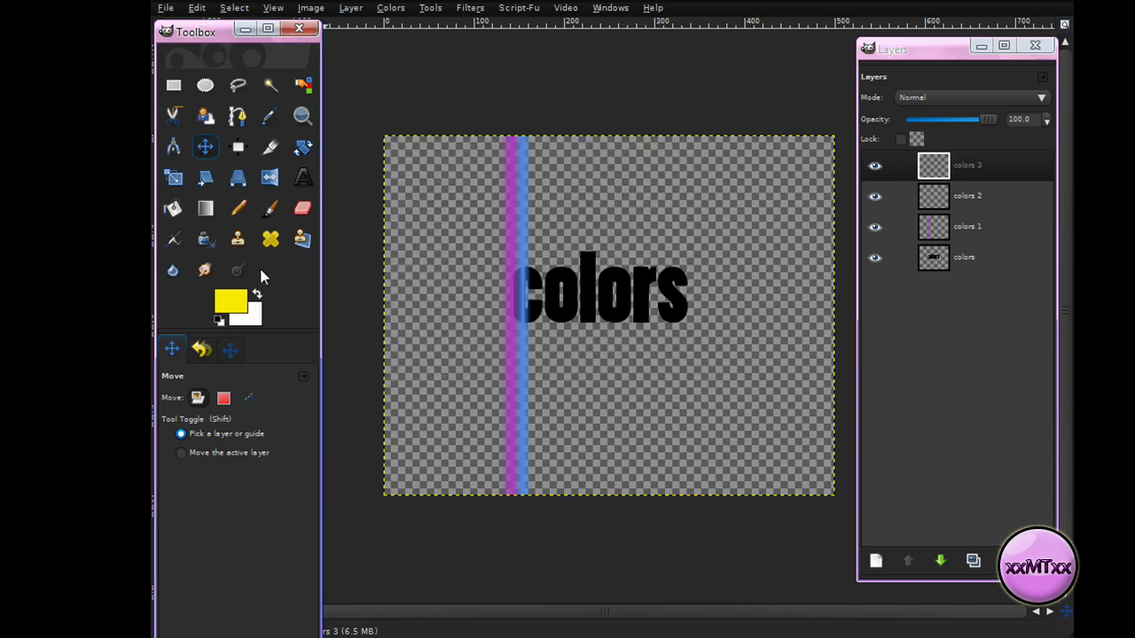
- Blend a narrow vertical yellow stripe on the "colors 3" layer and shift it so it sits right beside the blue stripe
left_click(205, 210)
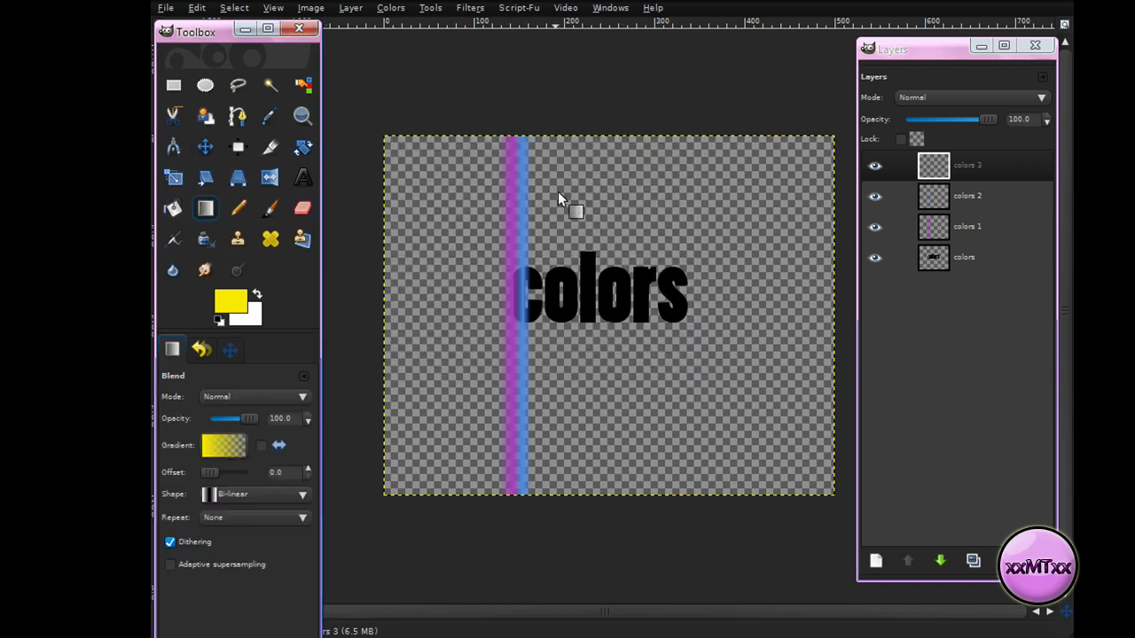
left_click_drag(529, 208, 538, 207)
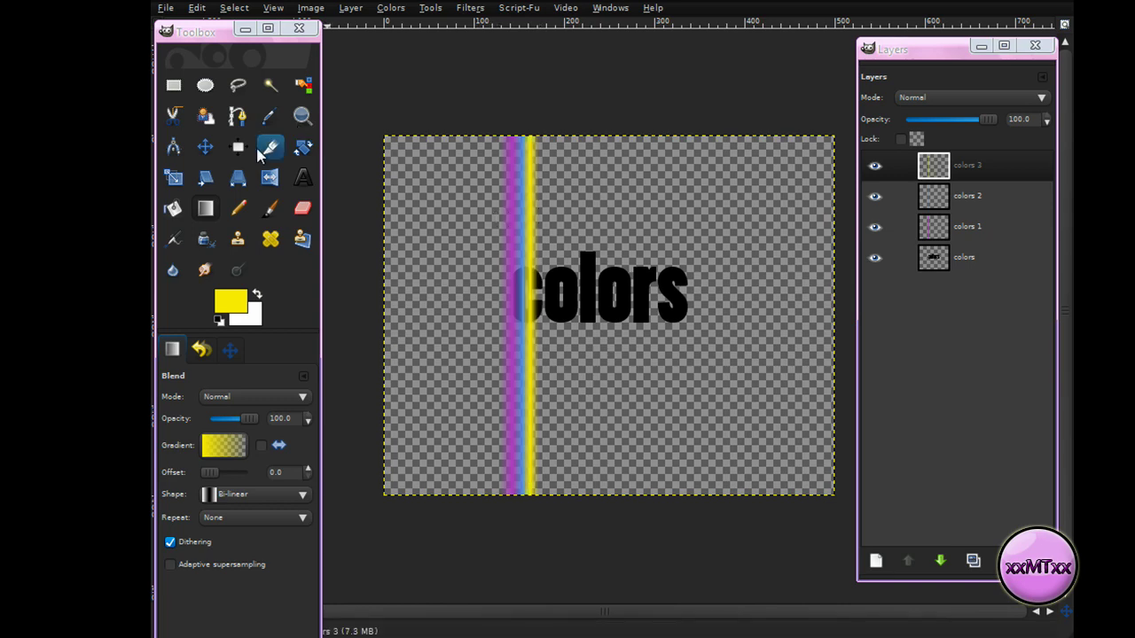
left_click(205, 146)
left_click_drag(528, 258, 531, 253)
- Create a new transparent 500 x 400 px layer named "colors 4" above the "colors 3" layer
left_click(965, 165)
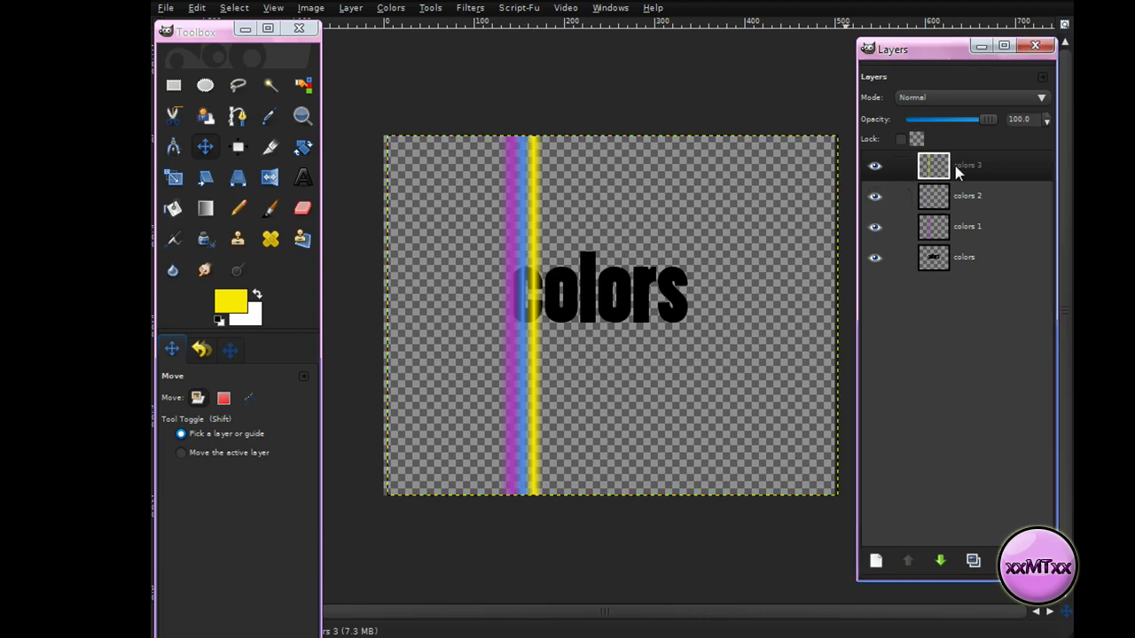
left_click(876, 562)
left_click_drag(413, 139, 515, 139)
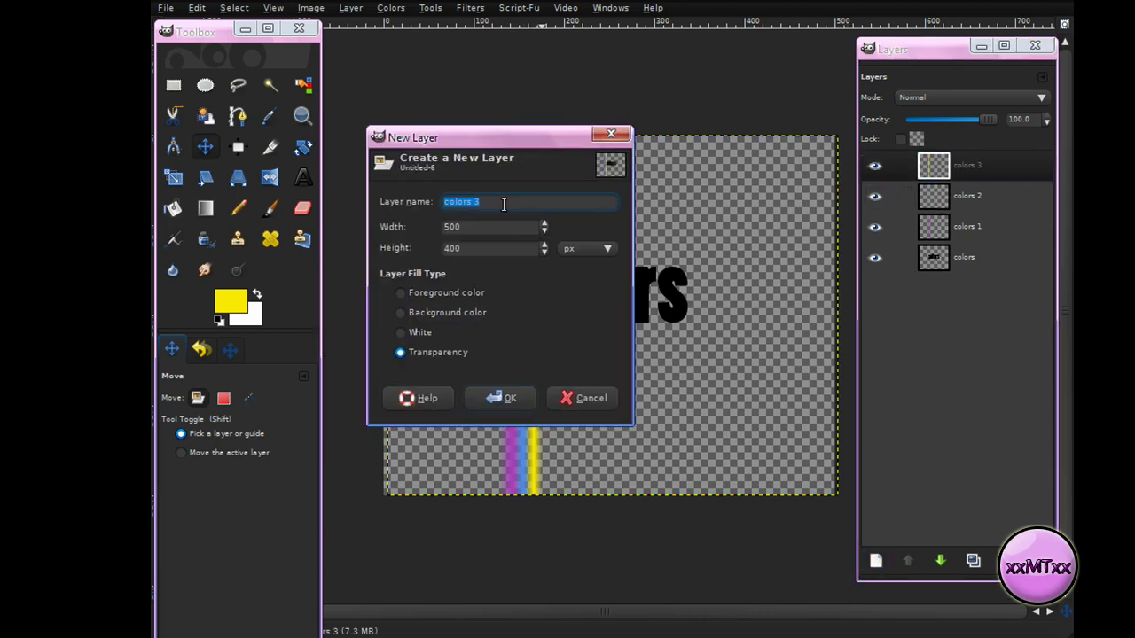
key("BackSpace")
type("4")
left_click(499, 398)
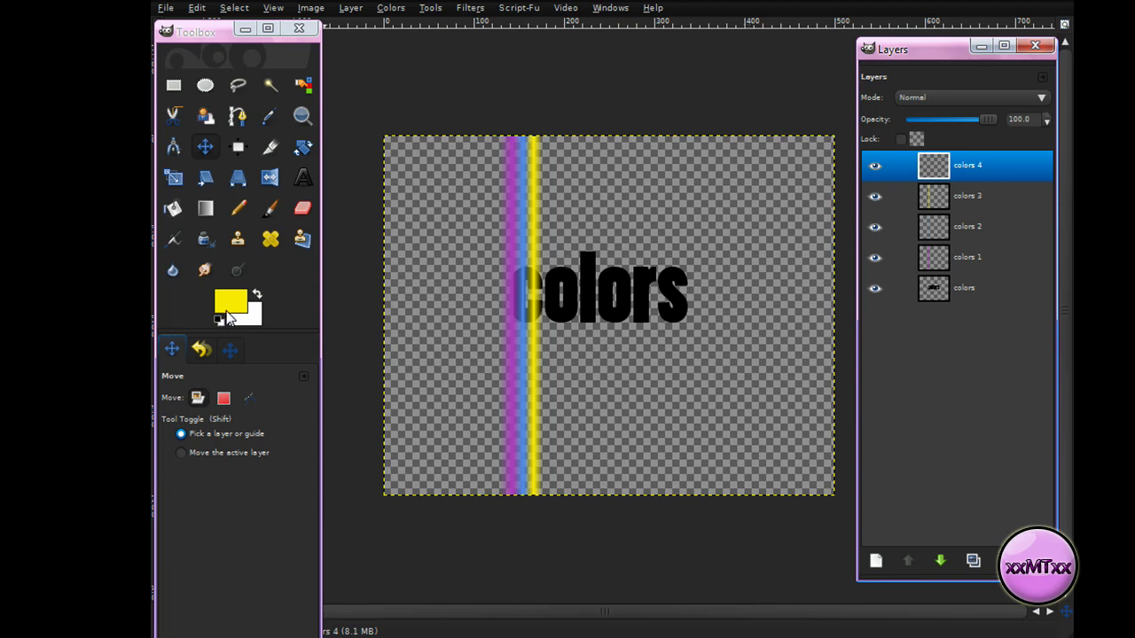
- Set the foreground color to the bright green from the recent colors
left_click(227, 310)
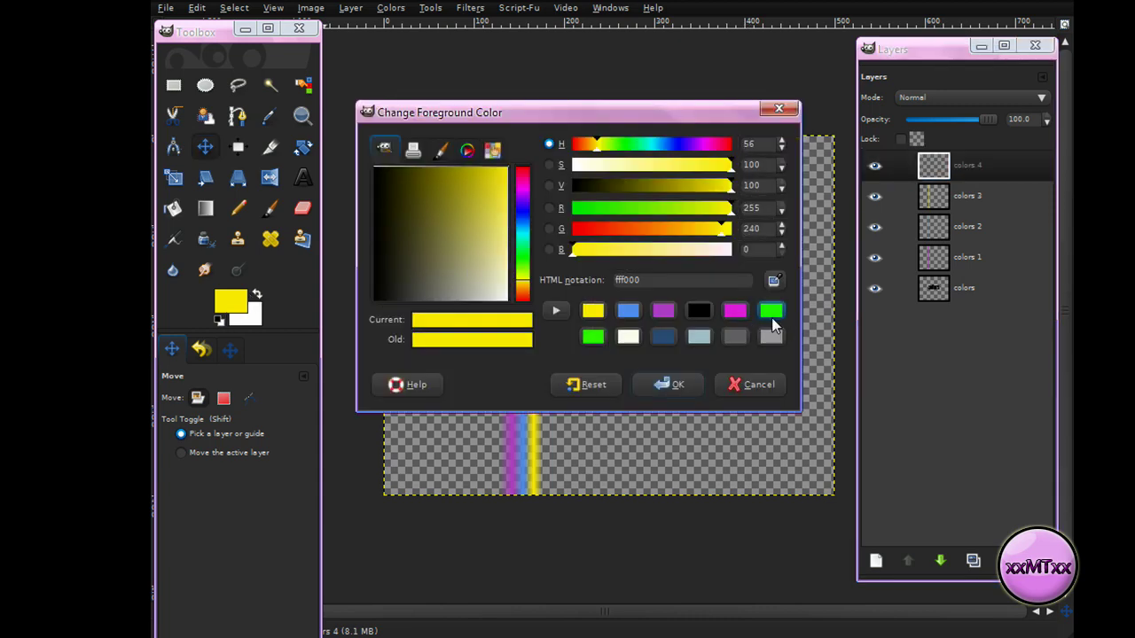
left_click(771, 310)
left_click(671, 383)
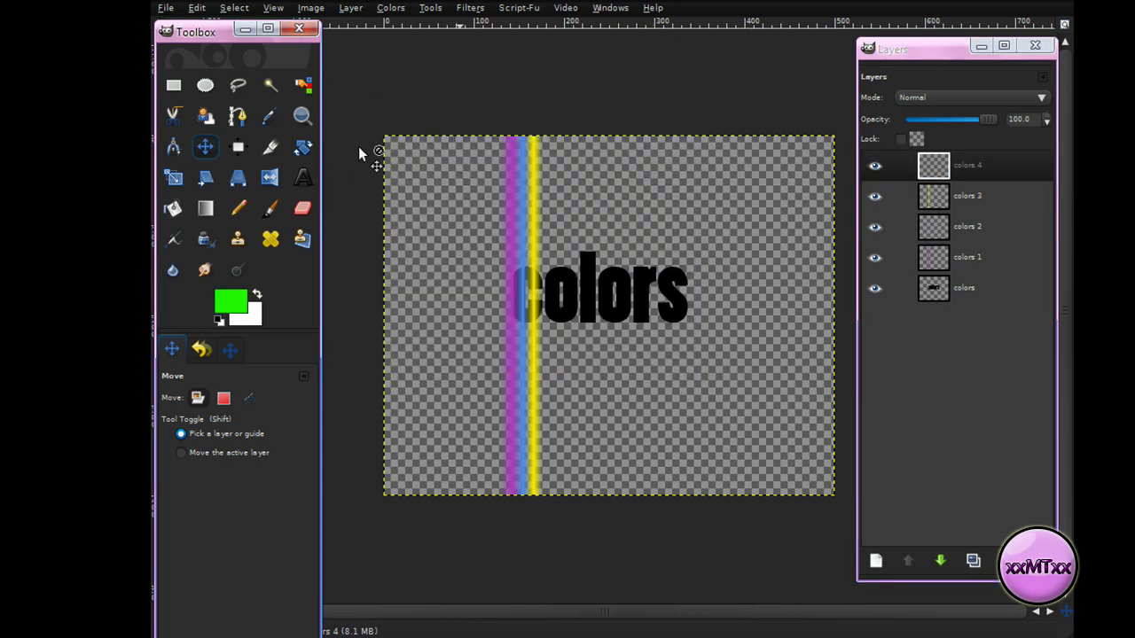
- Blend a narrow vertical green stripe on the "colors 4" layer and shift it so it sits right beside the yellow stripe
left_click(204, 208)
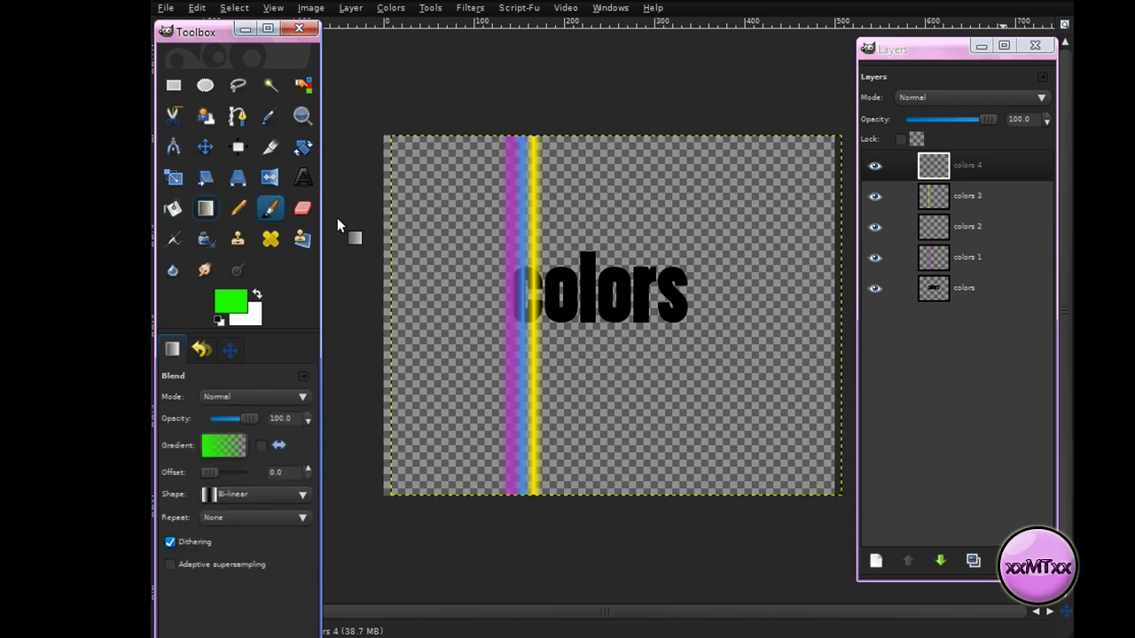
left_click_drag(541, 236, 548, 234)
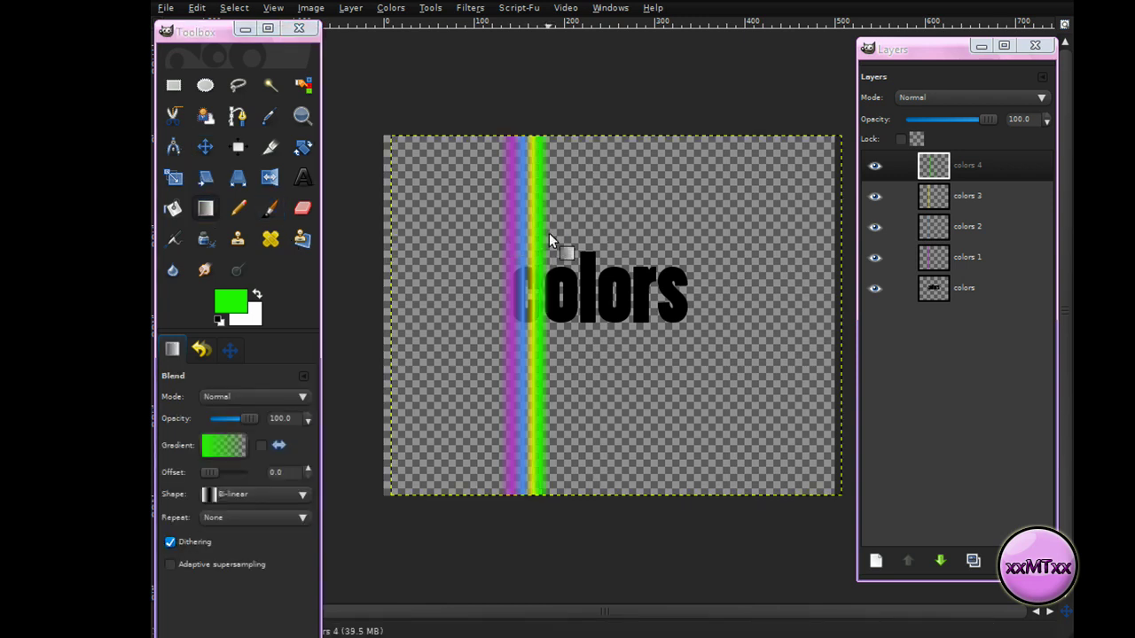
left_click(205, 146)
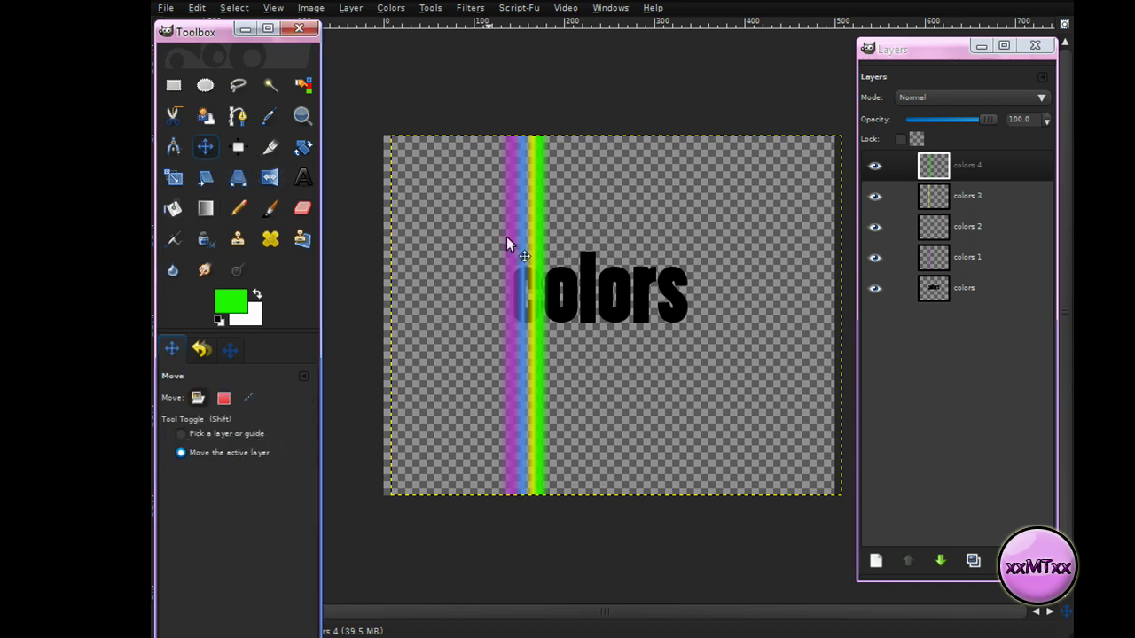
left_click_drag(535, 266, 541, 265)
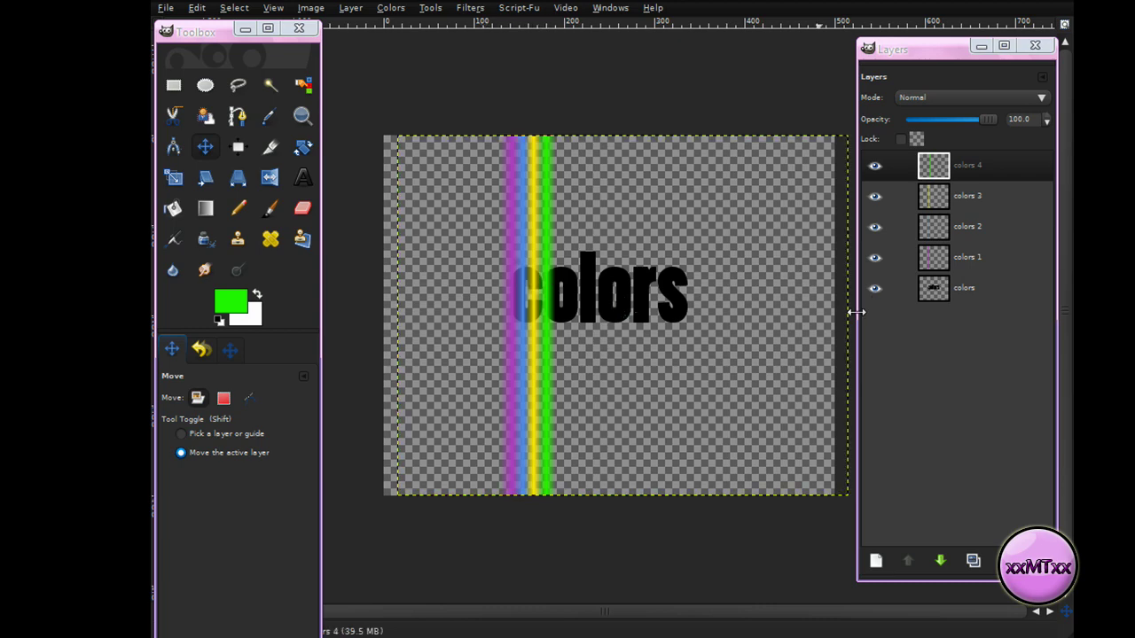
- Duplicate the purple "colors 1" layer, raise the copy to the top of the stack and place its stripe right of the green one
left_click(972, 258)
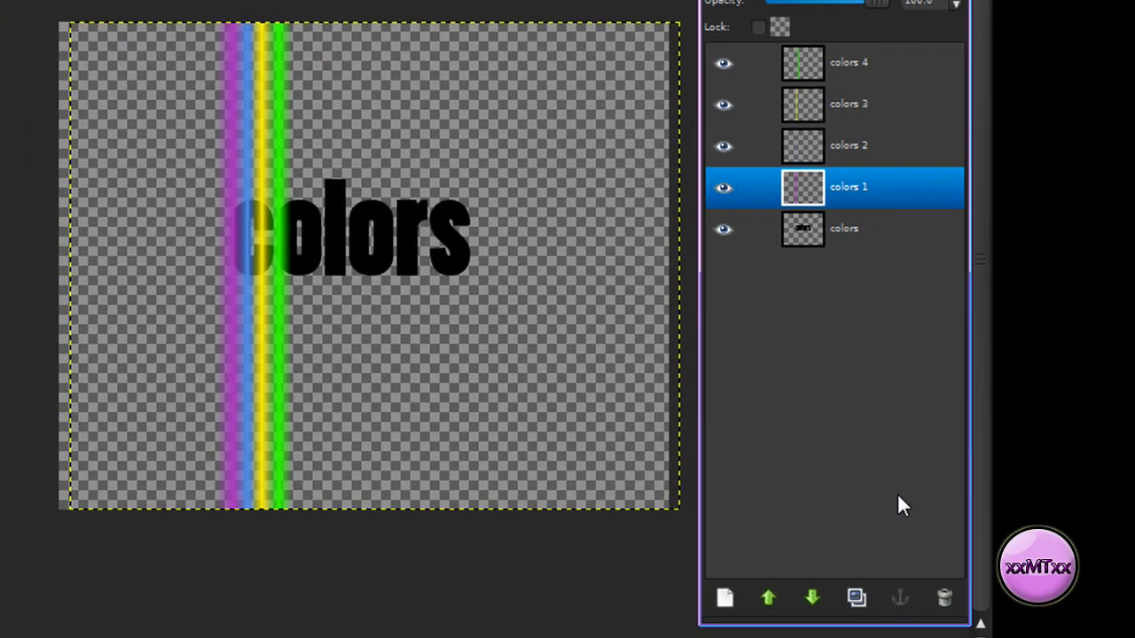
left_click(856, 598)
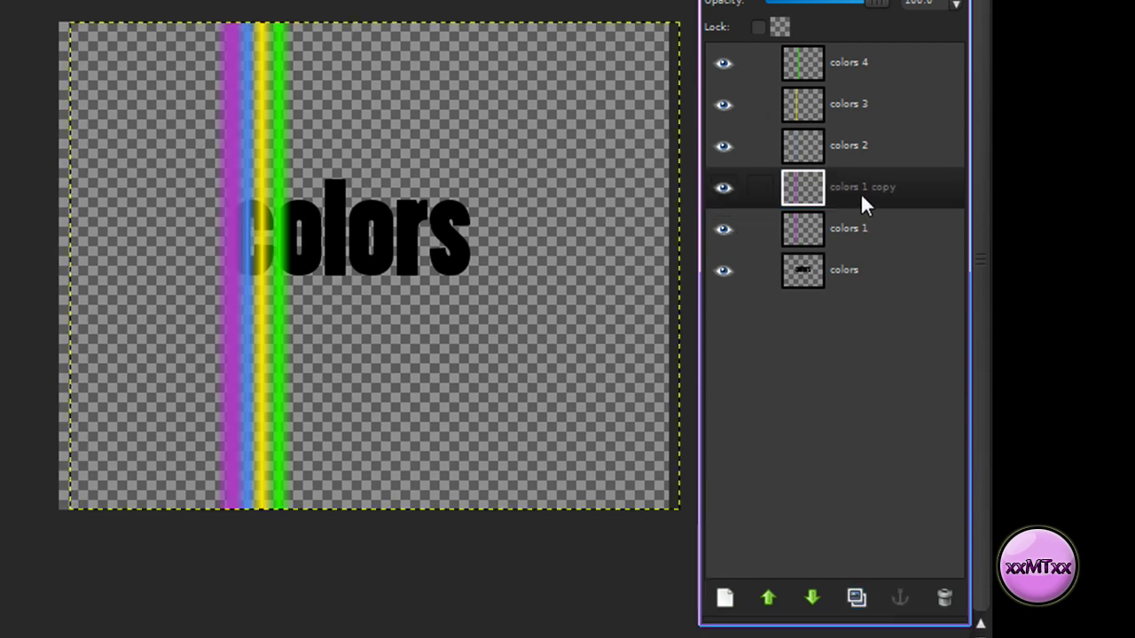
left_click_drag(859, 193, 866, 63)
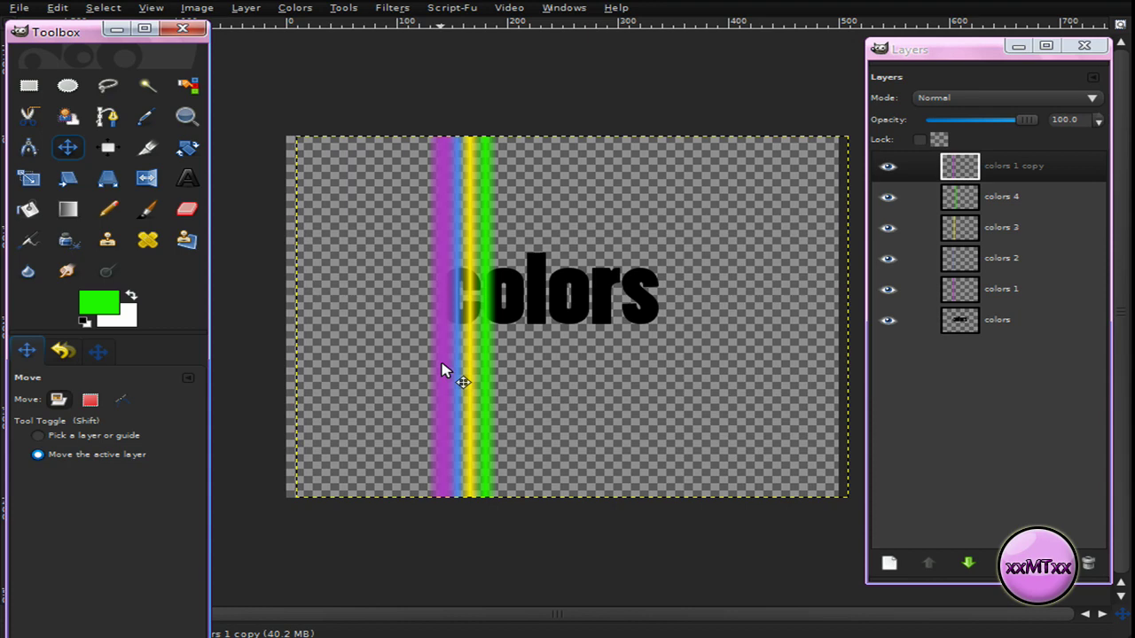
left_click_drag(586, 391, 641, 391)
mouse_move(493, 373)
left_mouse_down()
mouse_move(514, 376)
mouse_move(501, 367)
left_mouse_up()
- Duplicate the blue "colors 2" layer, raise the copy to the top of the stack and place its stripe right of the second purple one
left_click(1000, 259)
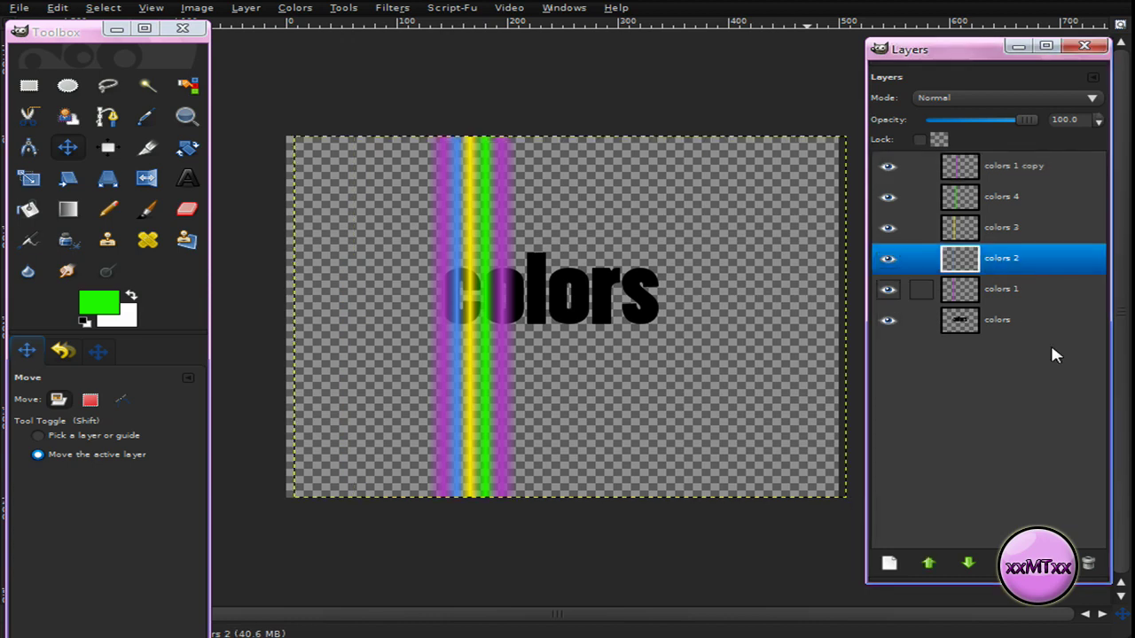
left_click(1008, 563)
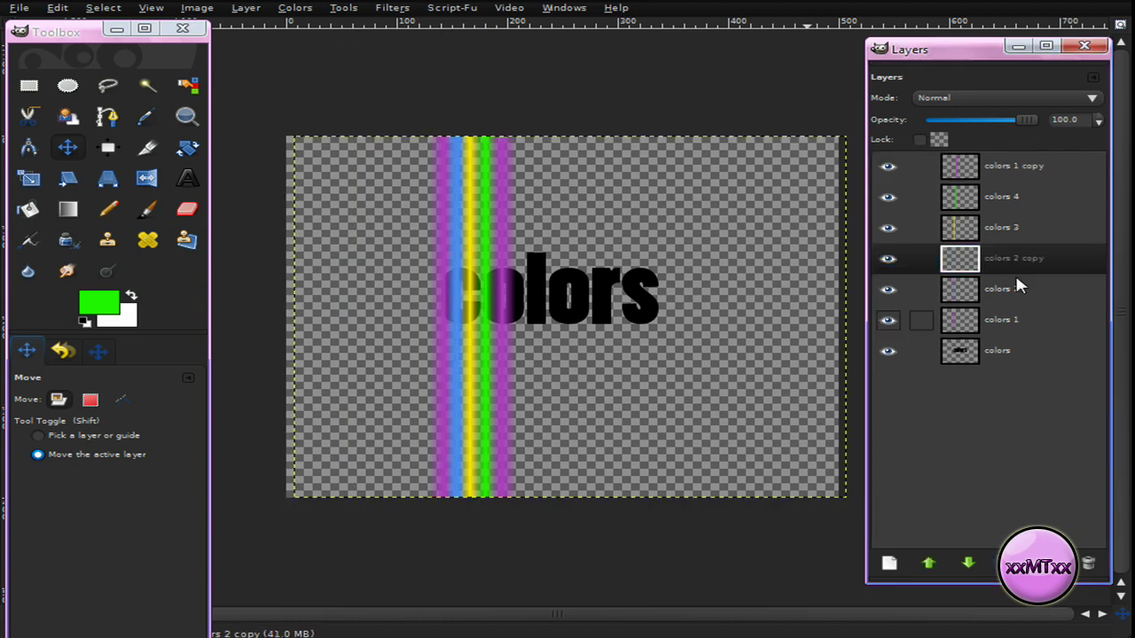
left_click_drag(1015, 272, 1023, 162)
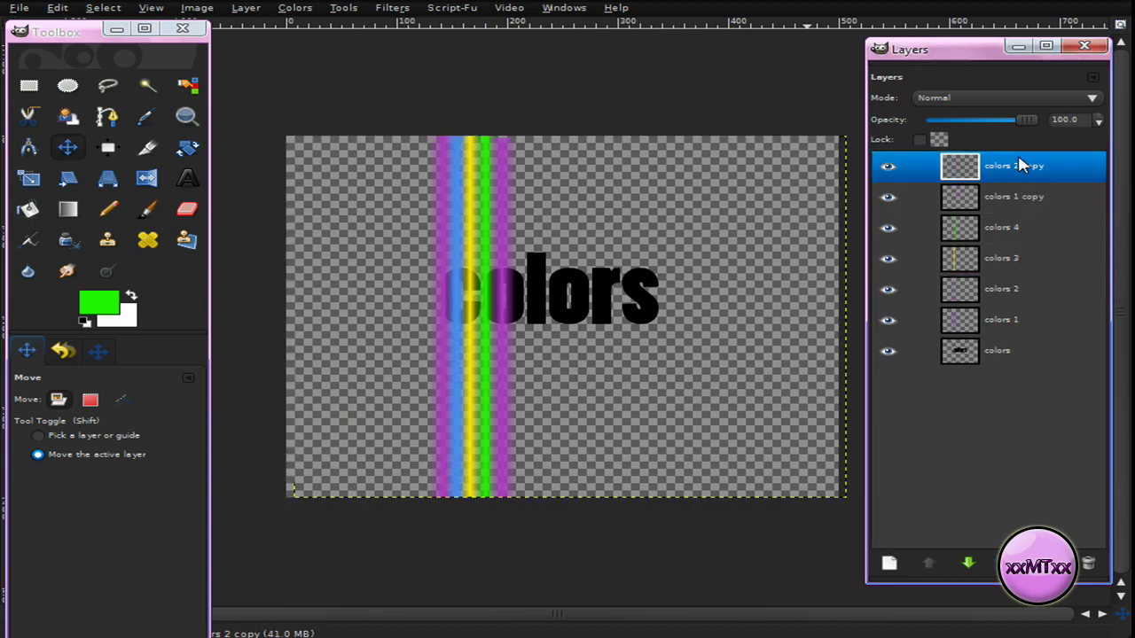
left_click_drag(469, 330, 532, 327)
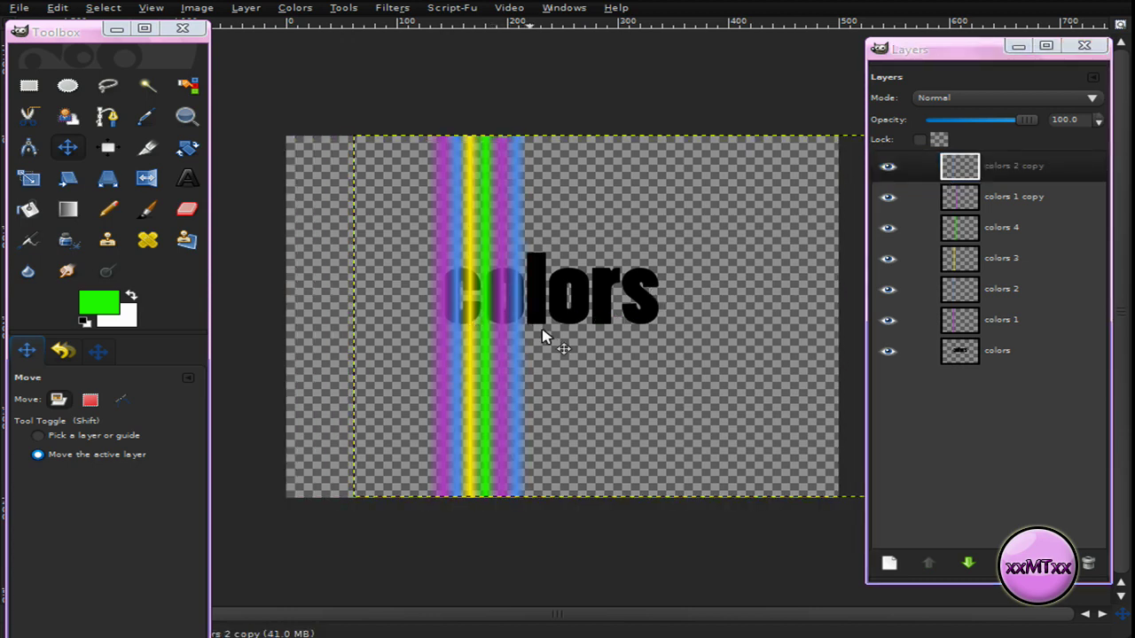
- Duplicate the yellow "colors 3" layer, raise the copy to the top of the stack and place its stripe right of the second blue one
left_click(1002, 266)
left_click(1008, 563)
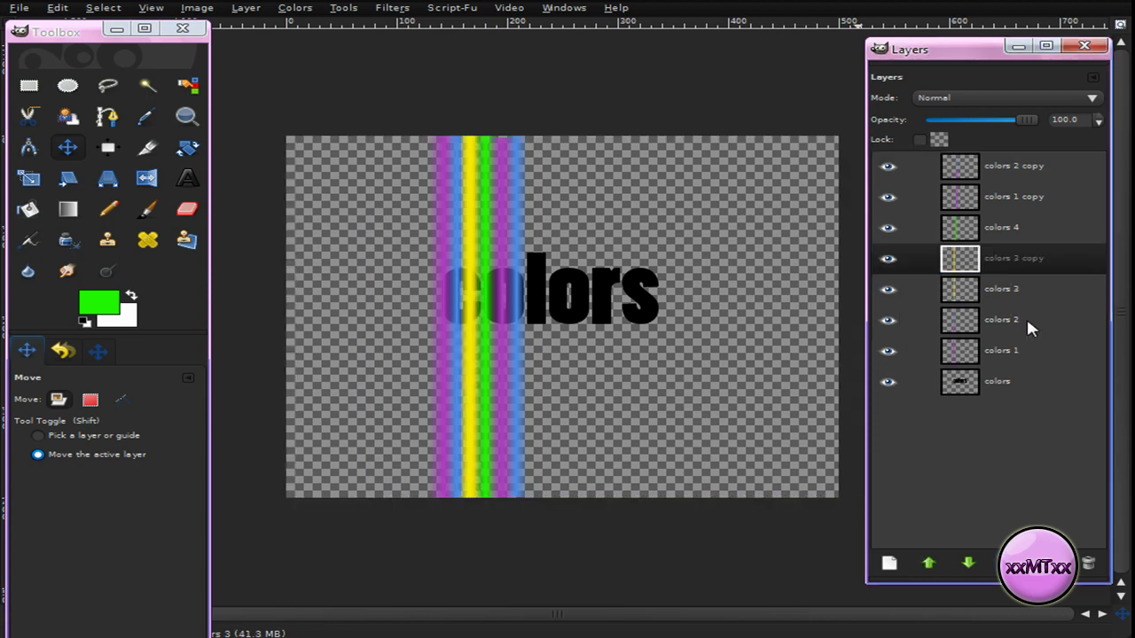
left_click_drag(1025, 261, 1033, 167)
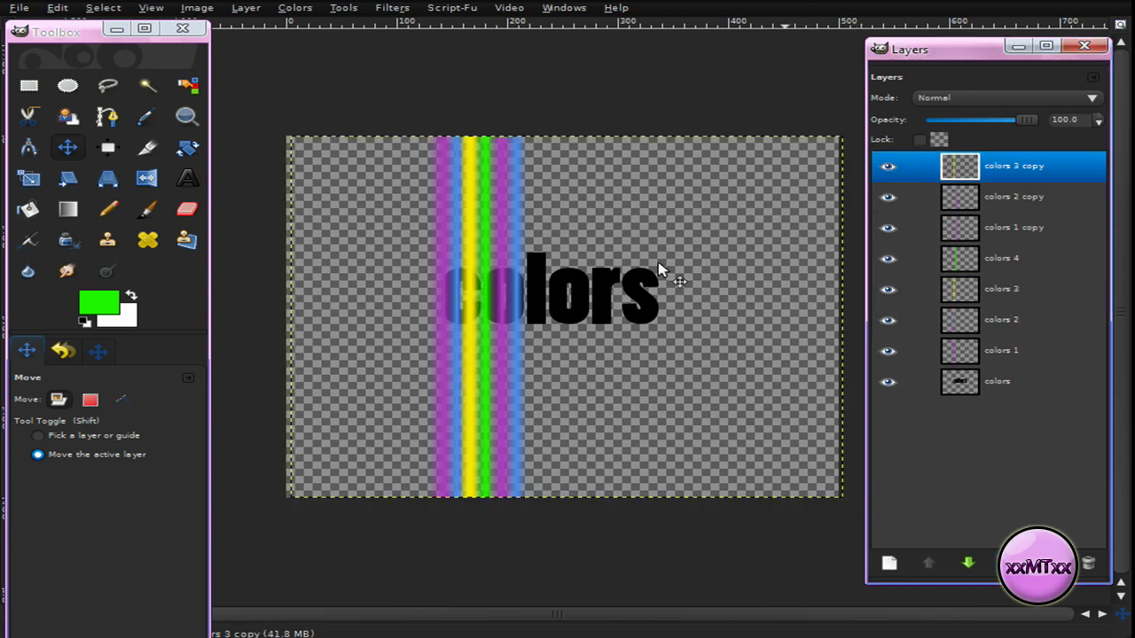
left_click_drag(492, 347, 544, 347)
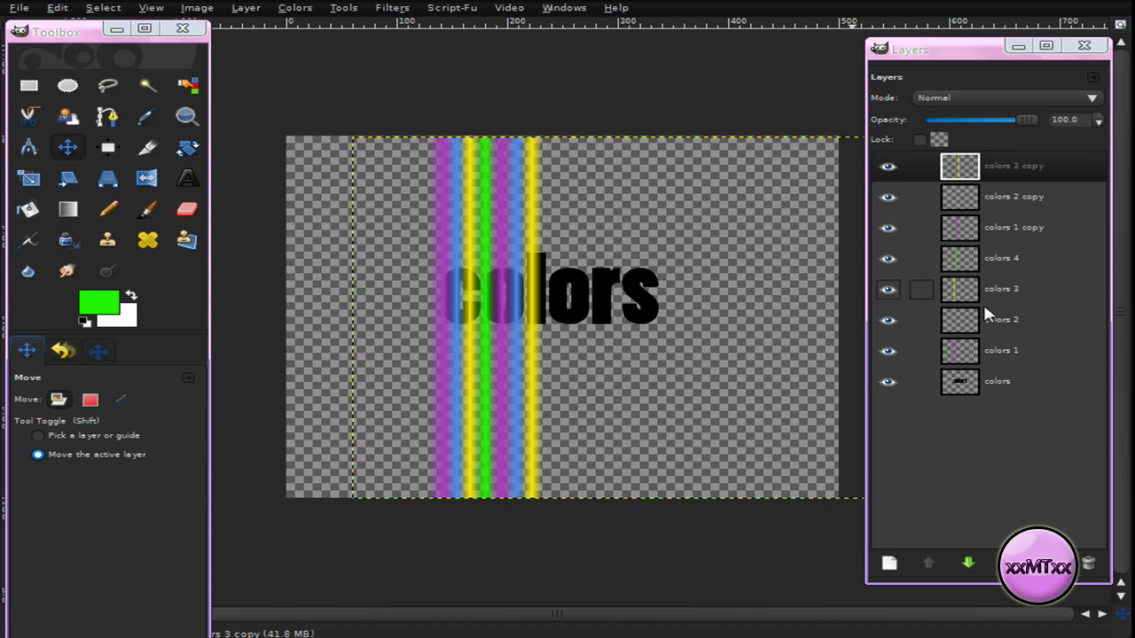
- Duplicate the green "colors 4" layer, raise the copy to the top of the stack and place its stripe right of the second yellow one
left_click(1015, 264)
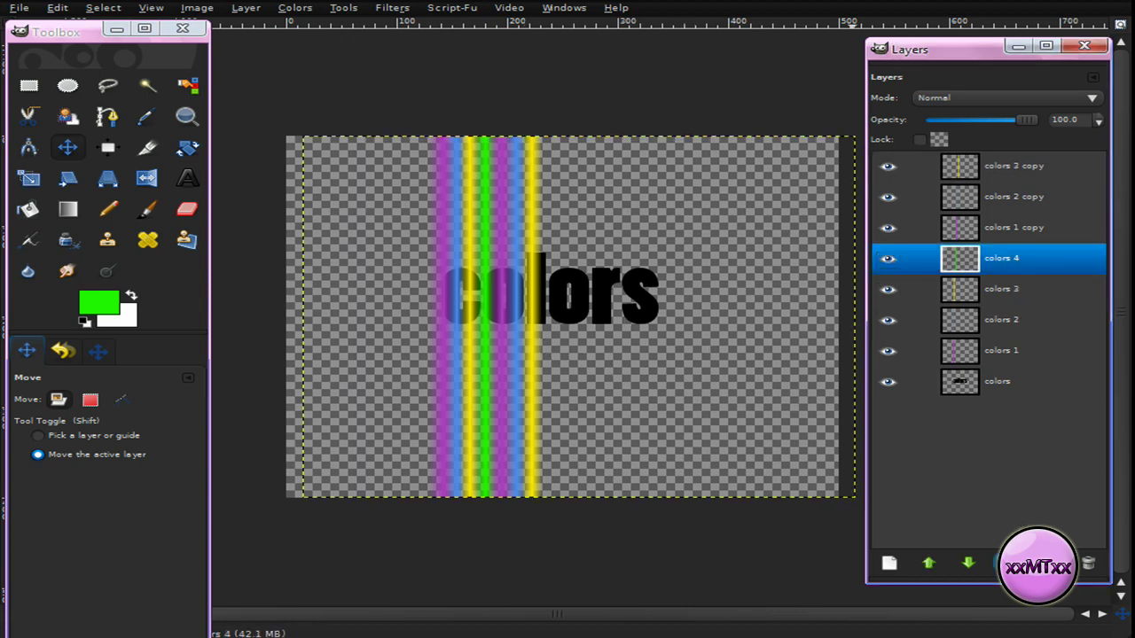
left_click(997, 564)
left_click_drag(998, 255, 1013, 161)
left_click(477, 316)
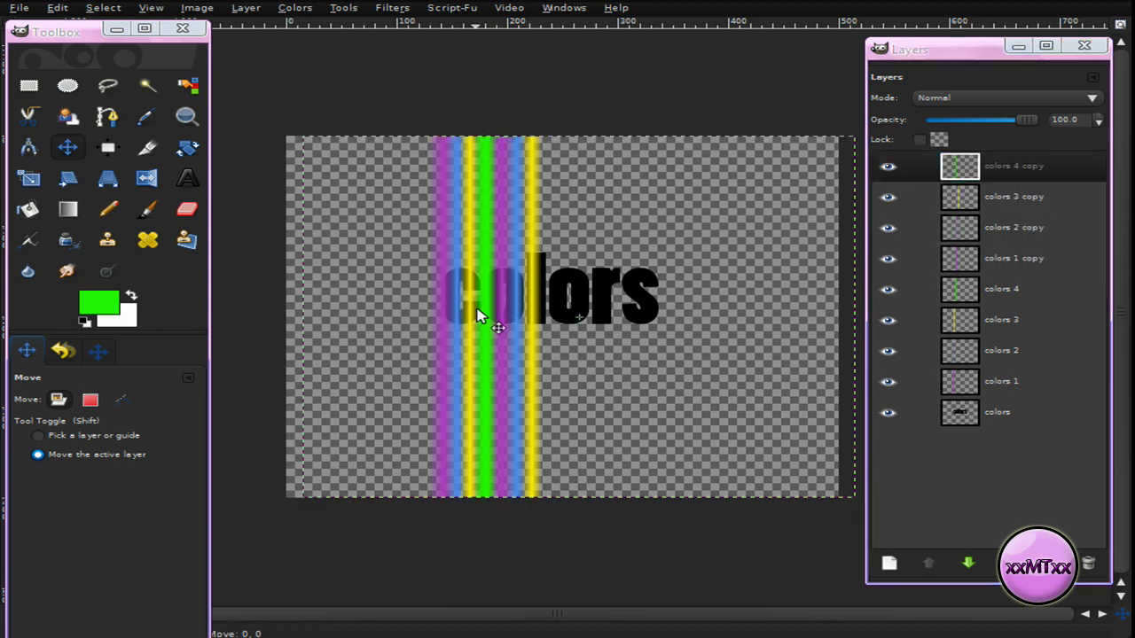
left_click_drag(476, 317, 544, 315)
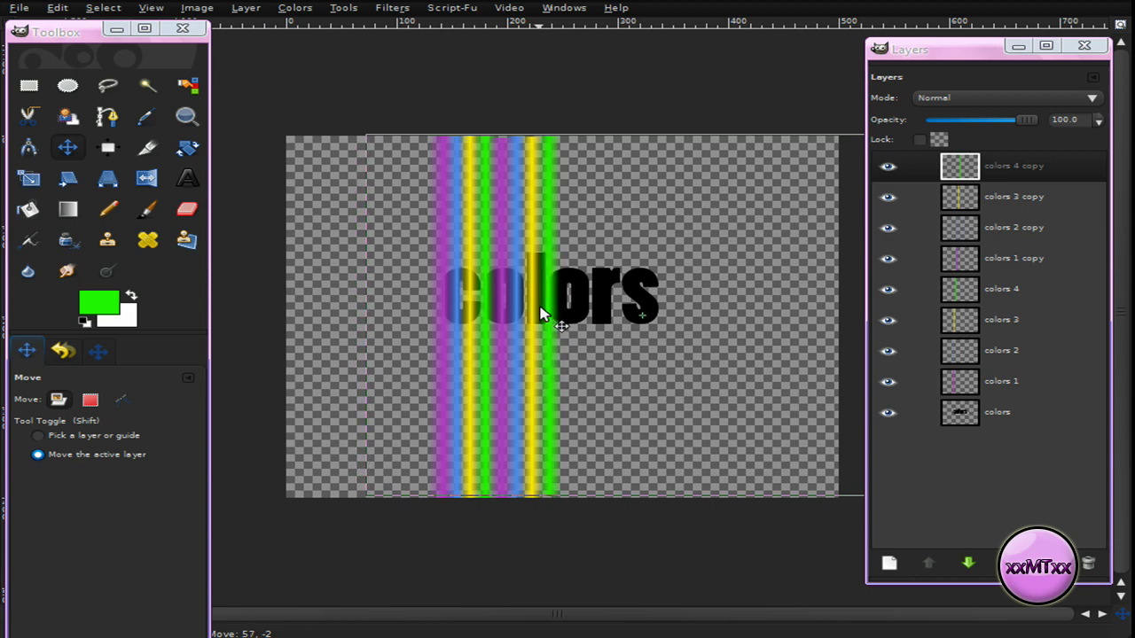
left_click_drag(540, 315, 543, 316)
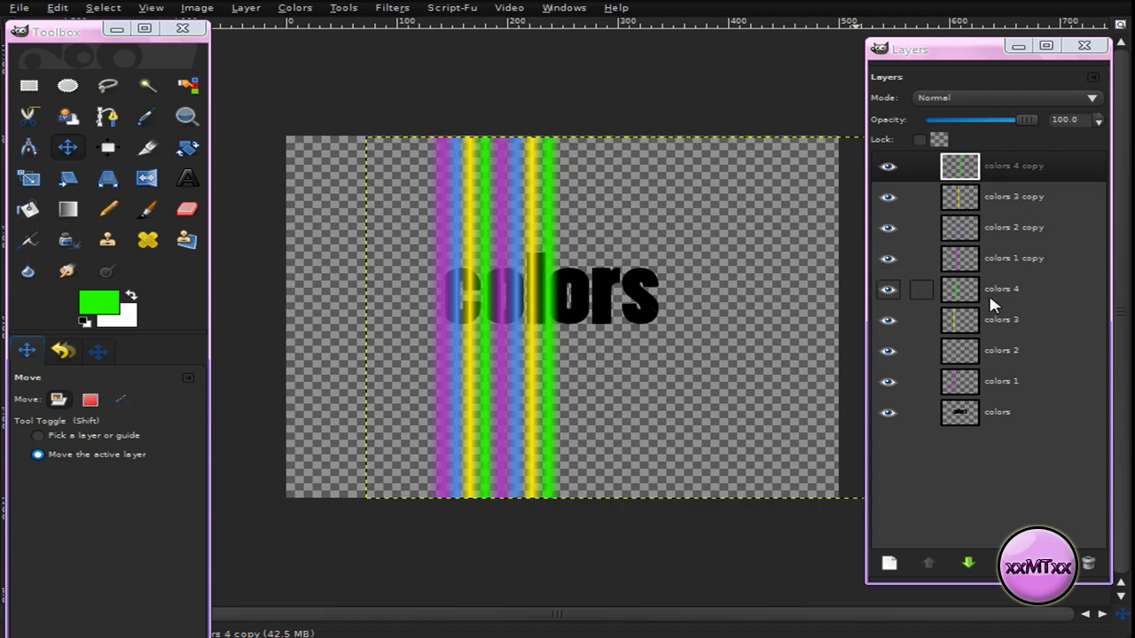
- Duplicate the "colors 1 copy" layer, raise the duplicate to the top of the stack and place its purple stripe right of the second green one
left_click(974, 264)
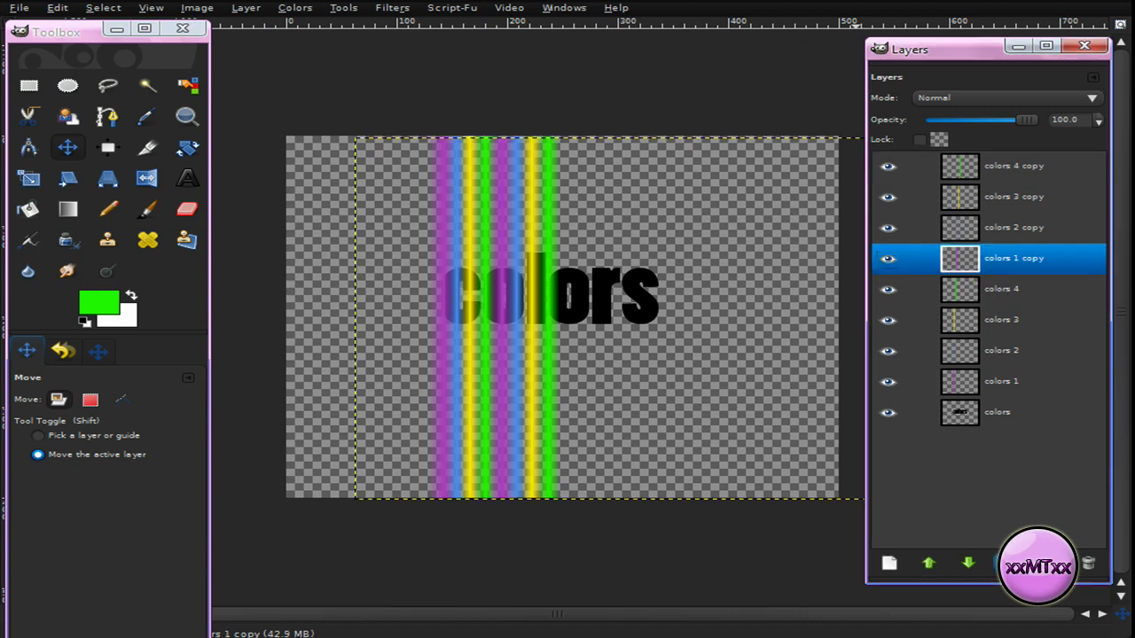
left_click(1008, 563)
left_click_drag(1022, 260, 1013, 165)
left_click_drag(494, 344, 545, 346)
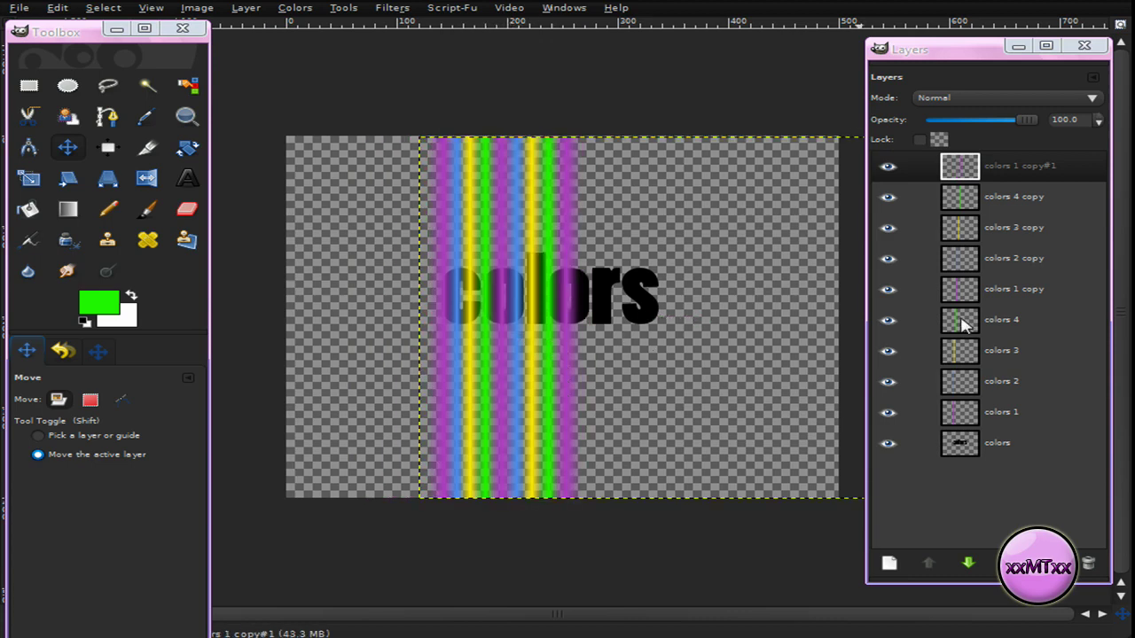
- Duplicate the "colors 2 copy" layer, raise the duplicate to the top of the stack and place its blue stripe right of the third purple one
left_click(1019, 259)
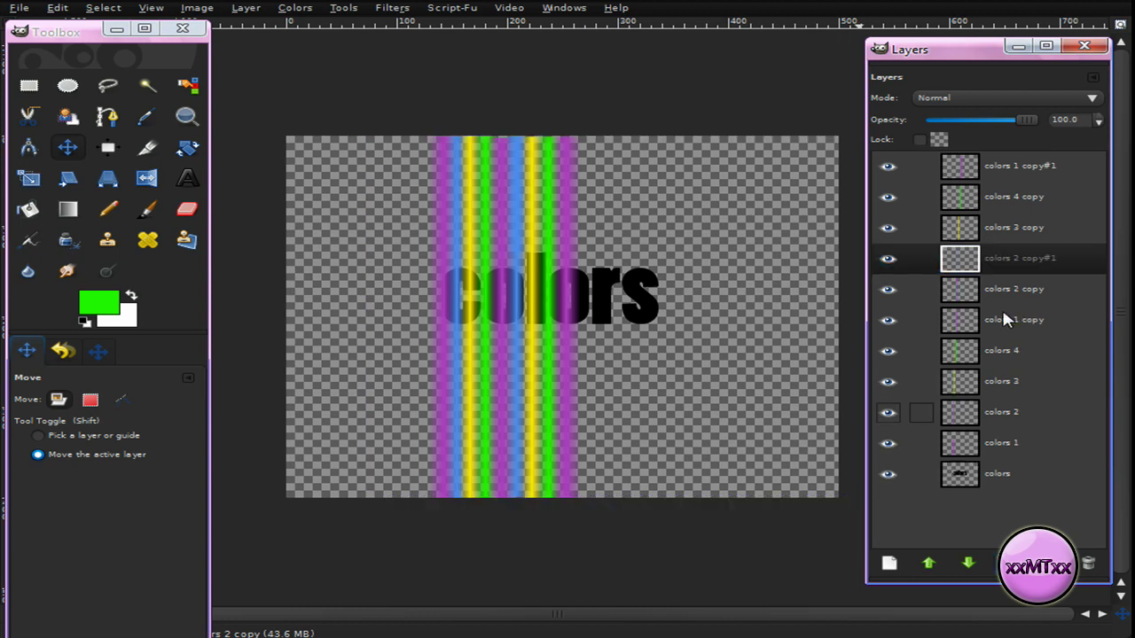
left_click_drag(996, 254, 993, 169)
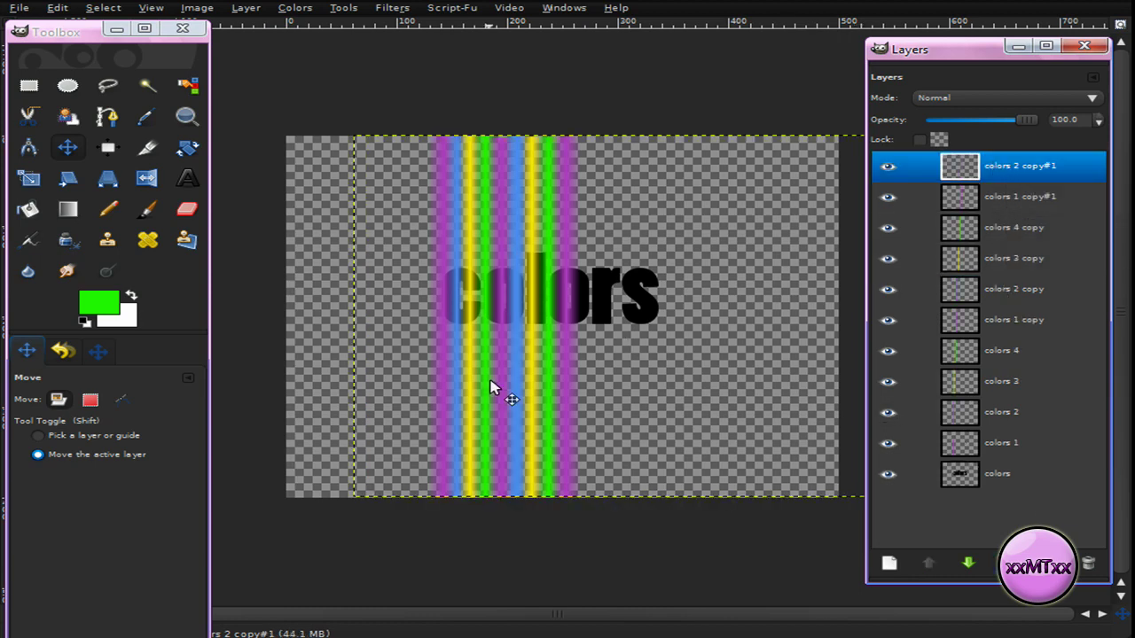
left_click_drag(490, 384, 559, 382)
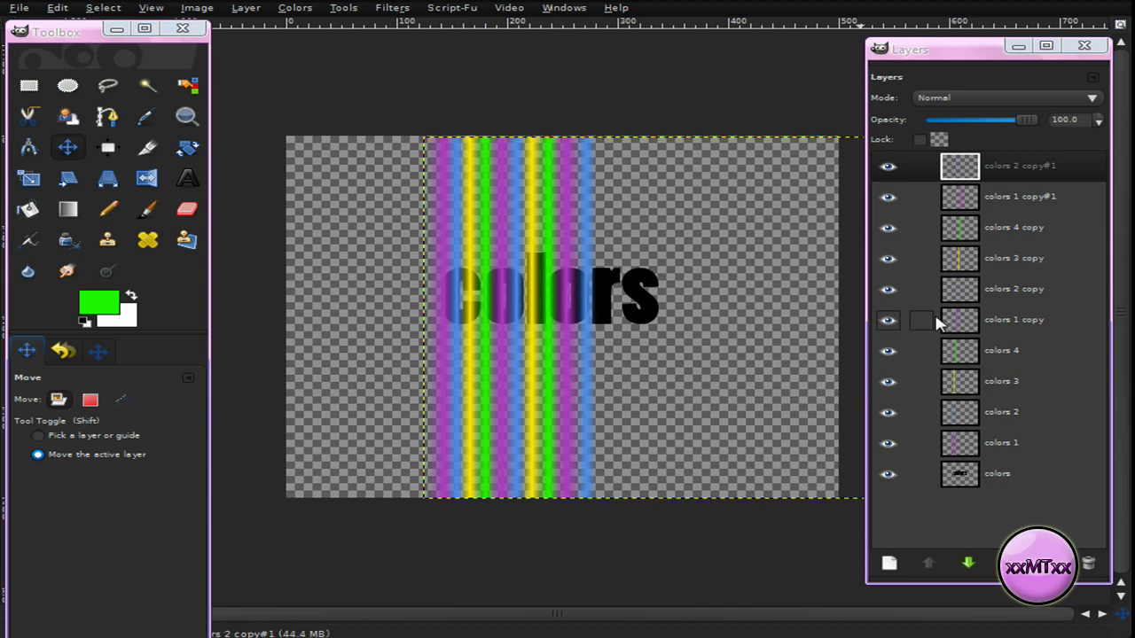
- Duplicate the "colors 3 copy" layer, raise the duplicate to the top of the stack and place its yellow stripe right of the third blue one
left_click(1006, 257)
left_click(1007, 563)
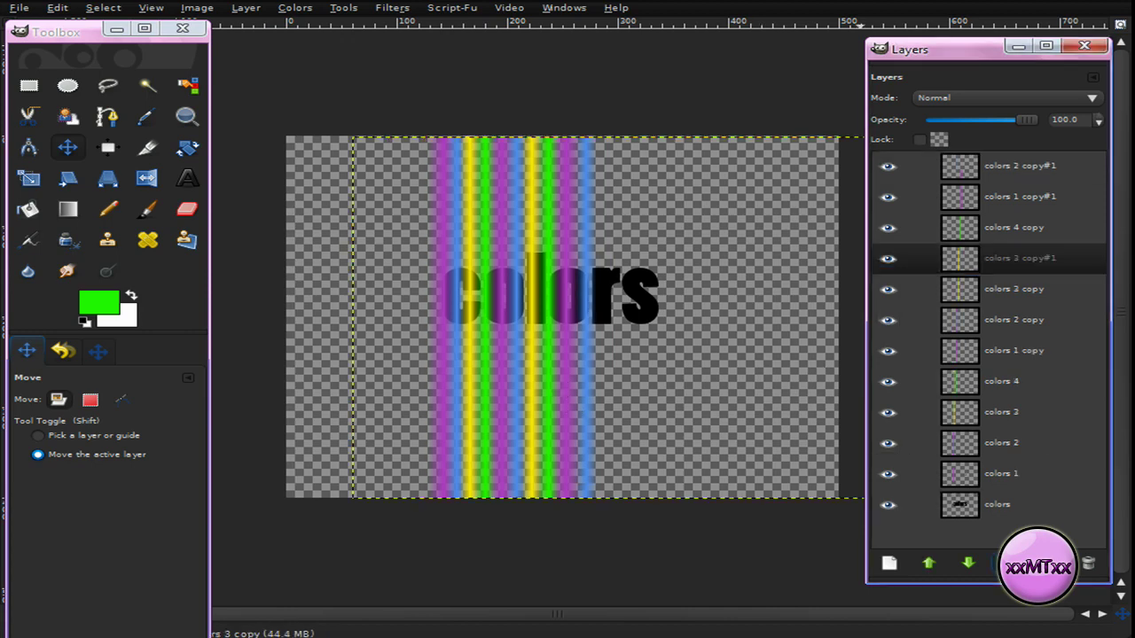
left_click_drag(1011, 275, 1020, 166)
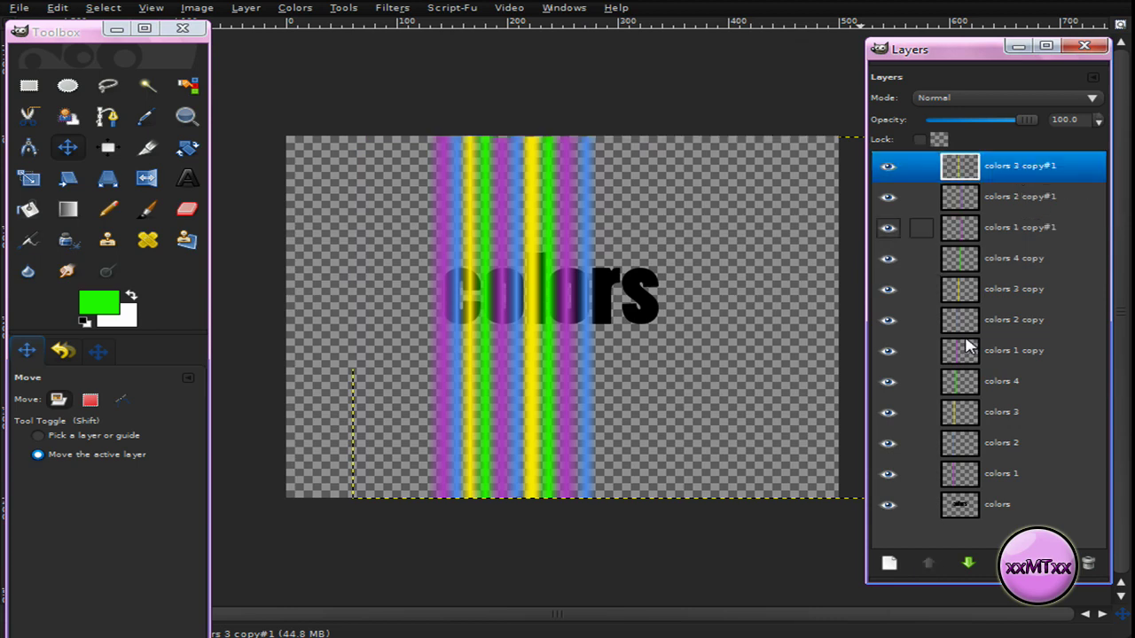
left_click_drag(534, 328, 594, 324)
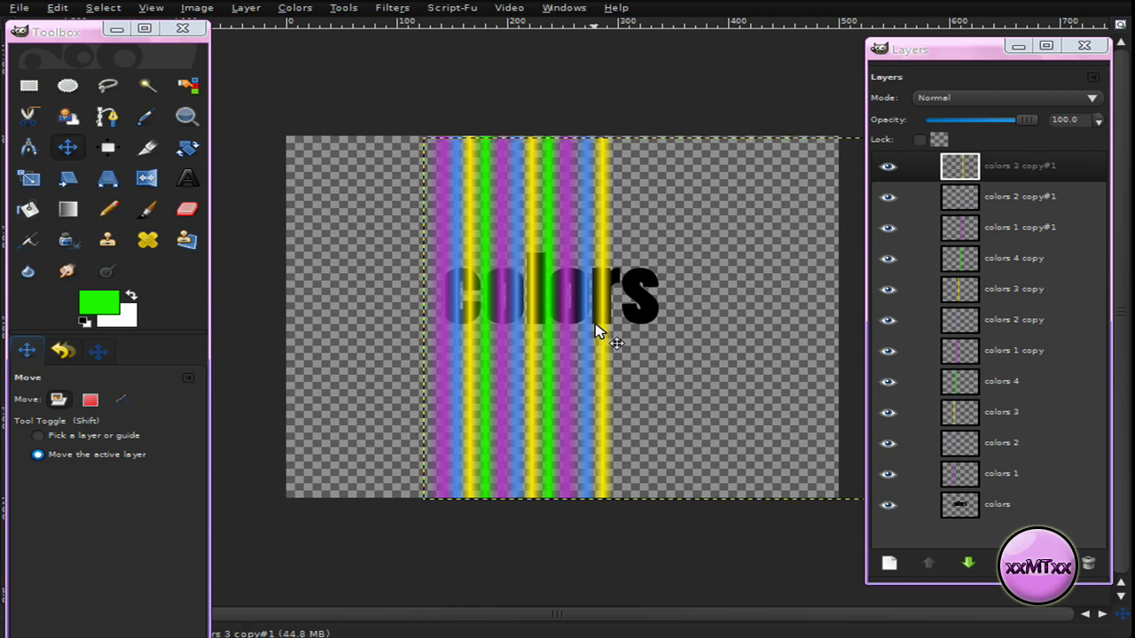
- Duplicate the "colors 4 copy" layer, raise the duplicate to the top of the stack and place its green stripe right of the third yellow one
left_click(1004, 260)
key("shift+ctrl+d")
left_click_drag(1013, 264, 1010, 168)
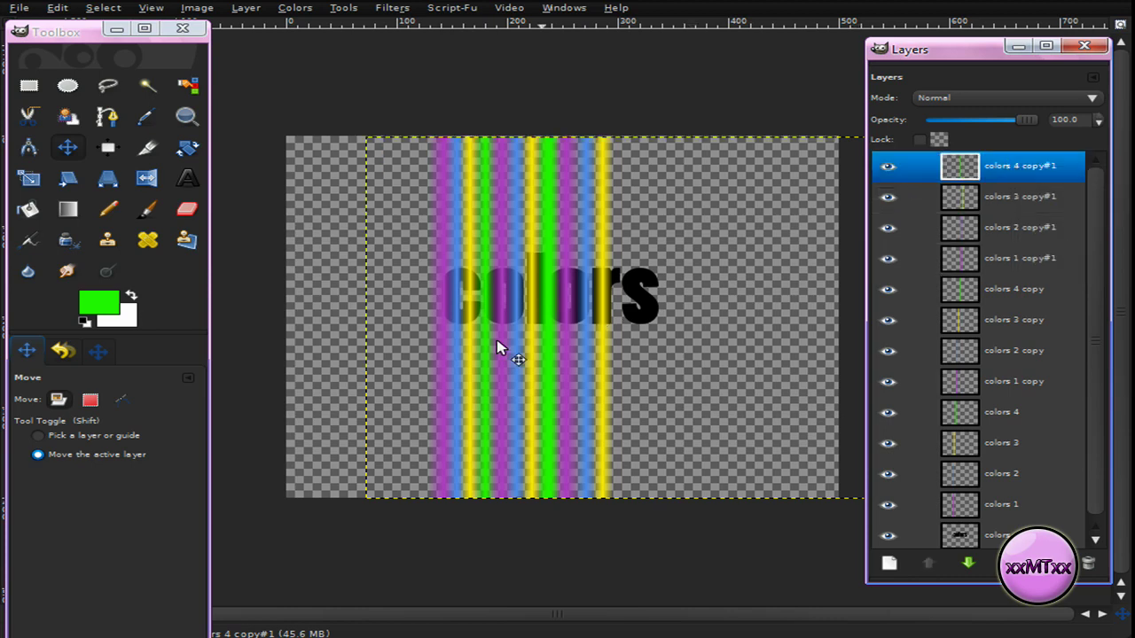
left_click_drag(497, 348, 565, 350)
- Duplicate the "colors 1 copy#1" layer, raise the duplicate to the top of the stack and place its purple stripe right of the third green one
left_click(1007, 259)
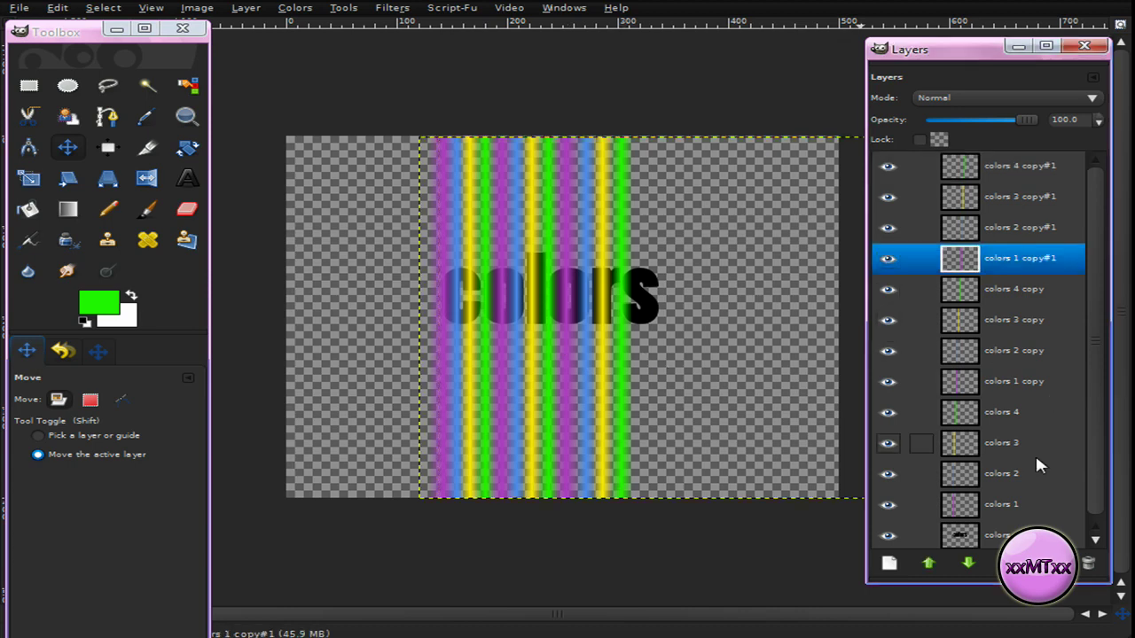
left_click(1008, 562)
left_click_drag(1006, 254, 1004, 167)
left_click_drag(573, 340, 636, 342)
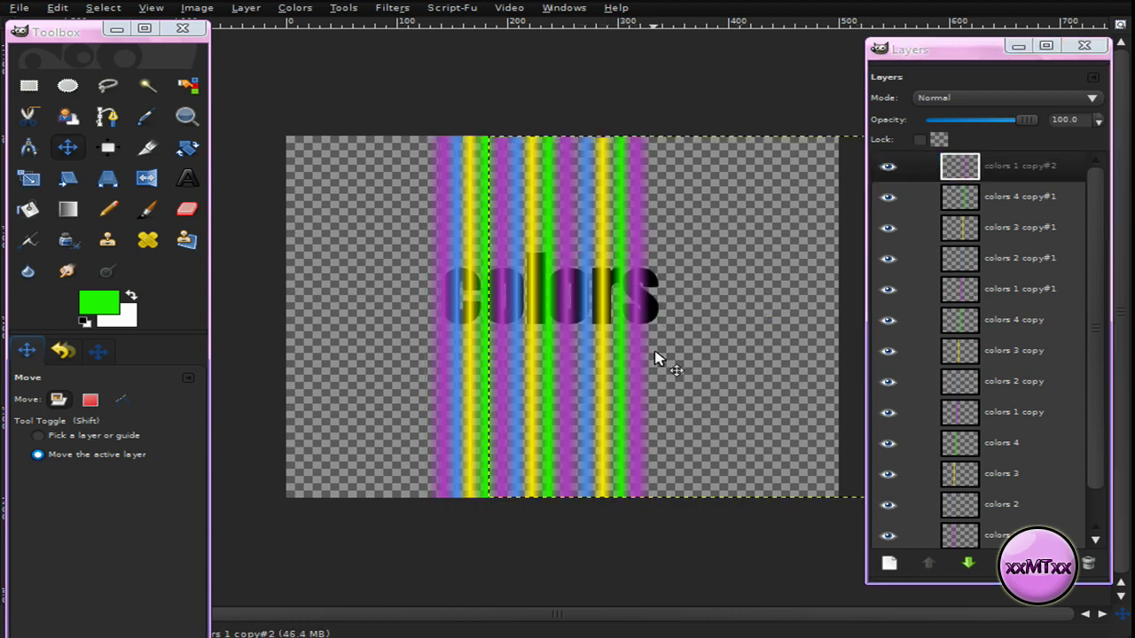
- Duplicate the "colors 2 copy#1" layer, raise the duplicate to the top of the stack and place its blue stripe right of the fourth purple one
left_click(1013, 266)
left_click(1008, 562)
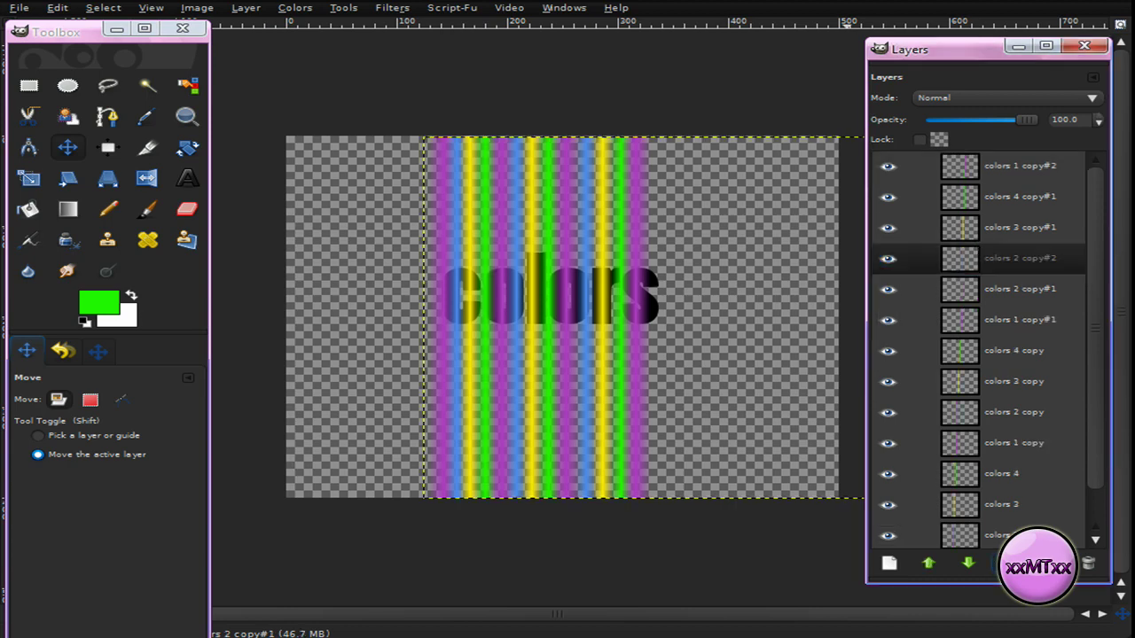
left_click_drag(990, 247, 1000, 169)
left_click_drag(579, 346, 633, 344)
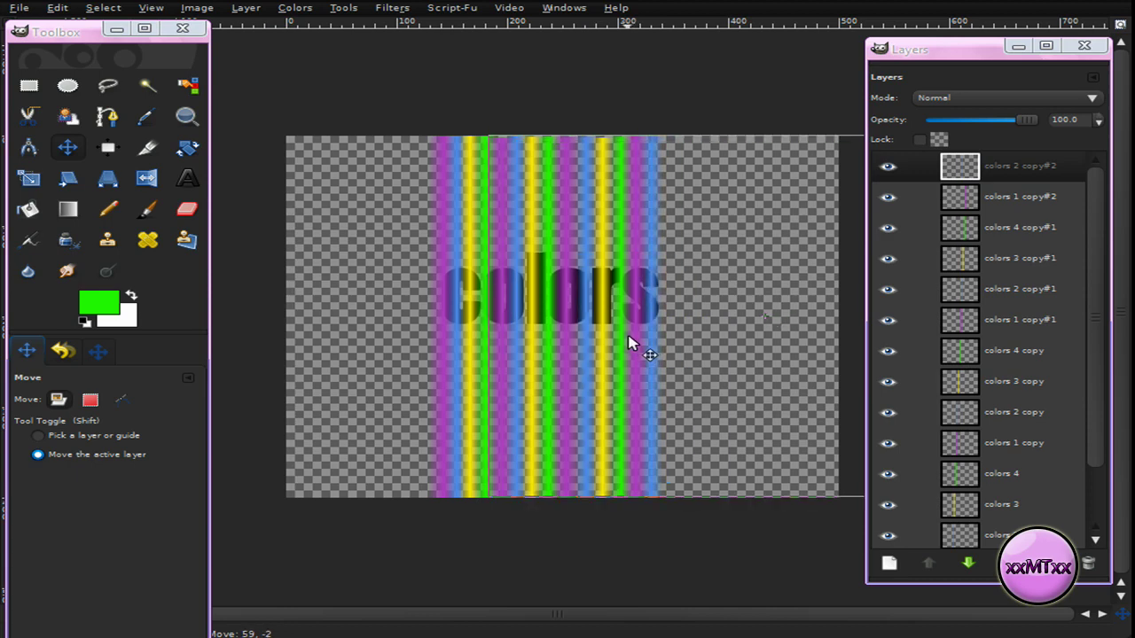
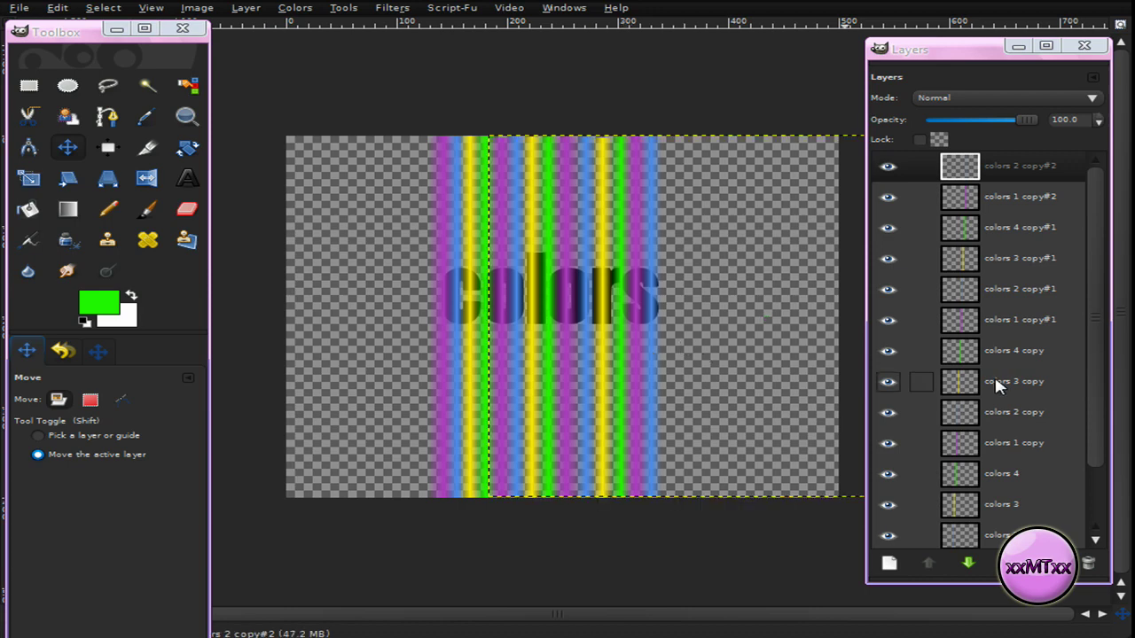
- Create a selection from the alpha of the black "colors" text layer and invert it
left_click_drag(1094, 367, 1077, 420)
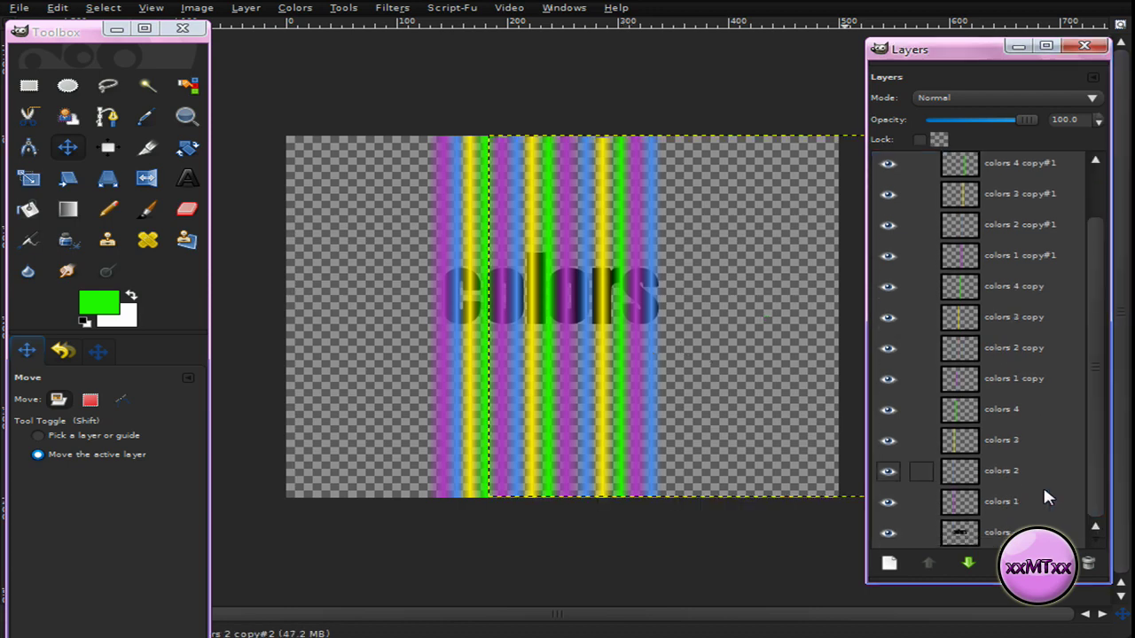
left_click(972, 541)
right_click(989, 535)
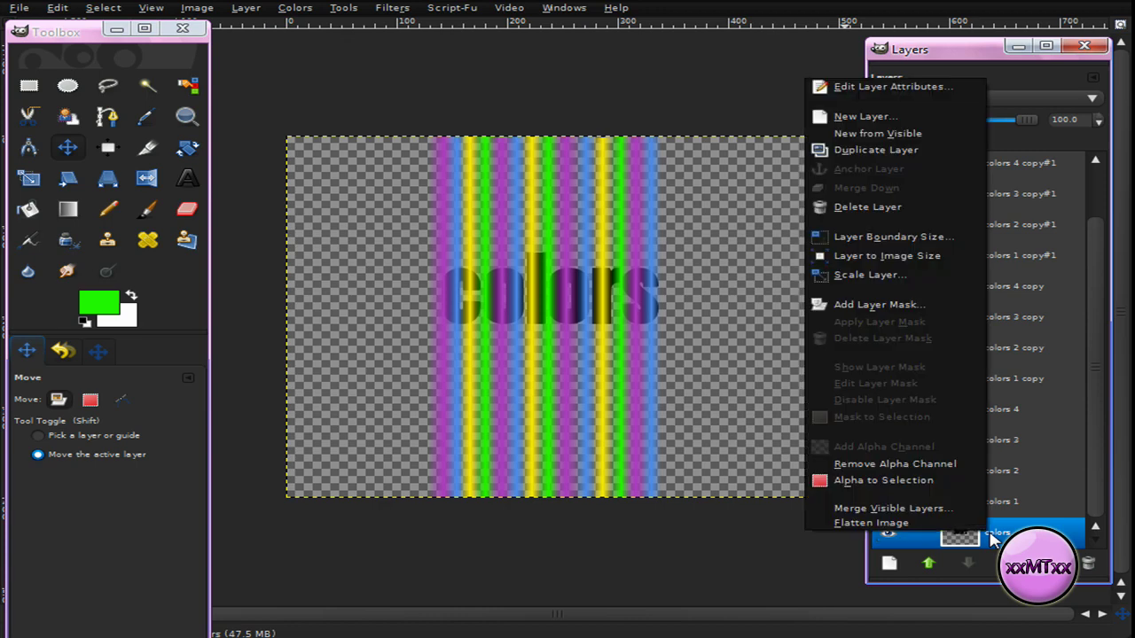
left_click(905, 480)
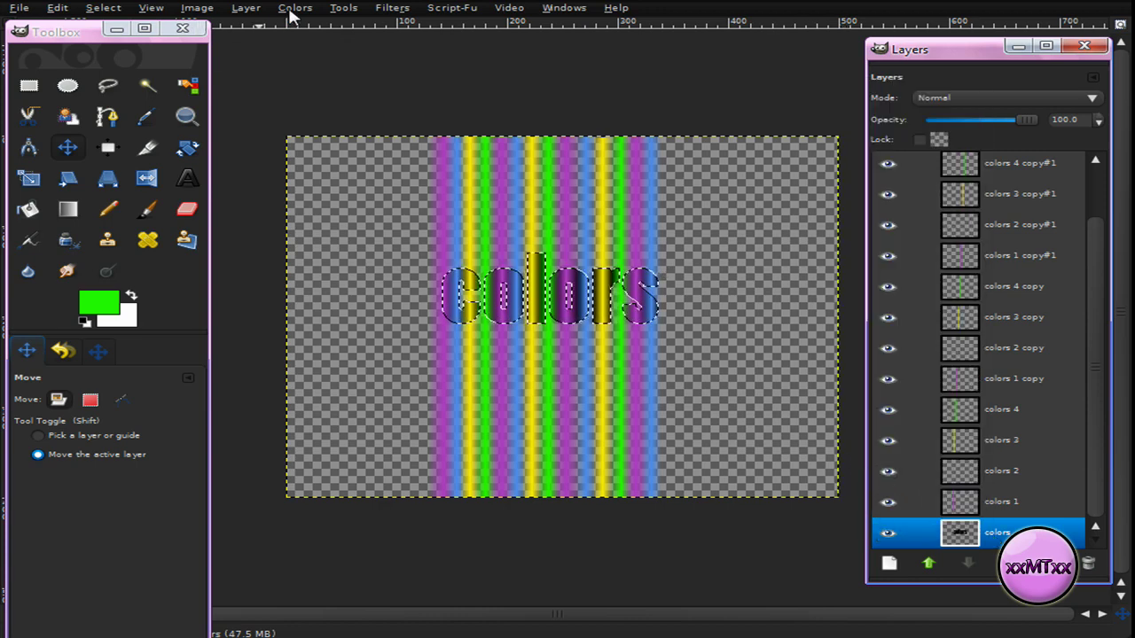
left_click(106, 8)
left_click(124, 64)
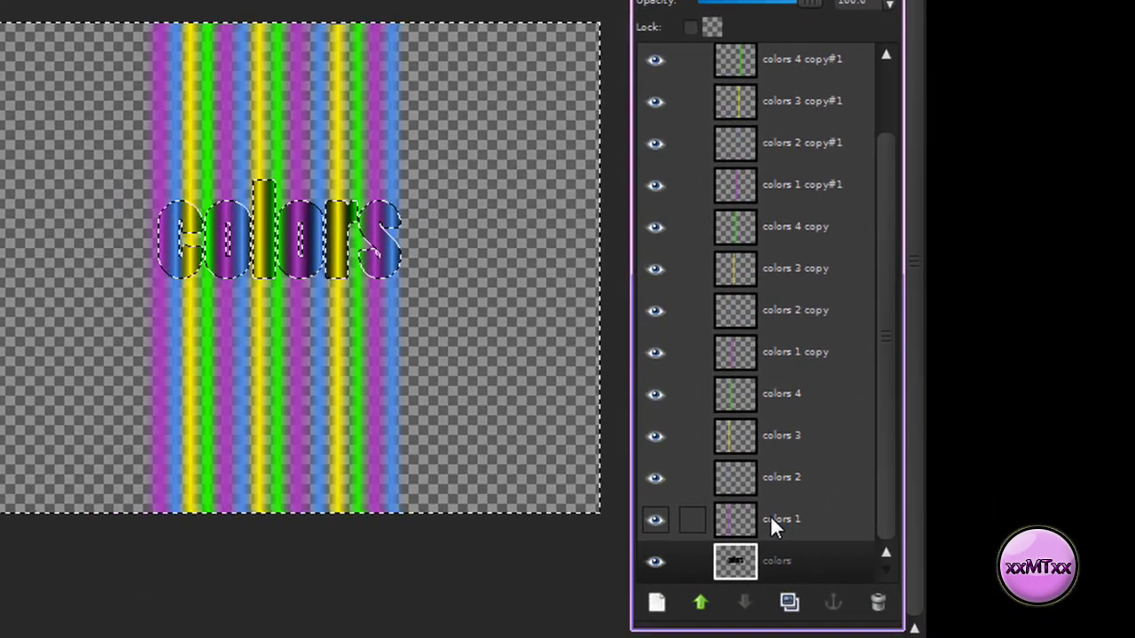
- Clear everything outside the letters on every stripe layer, working up from "colors 1" to "colors 2 copy#2"
left_click(769, 519)
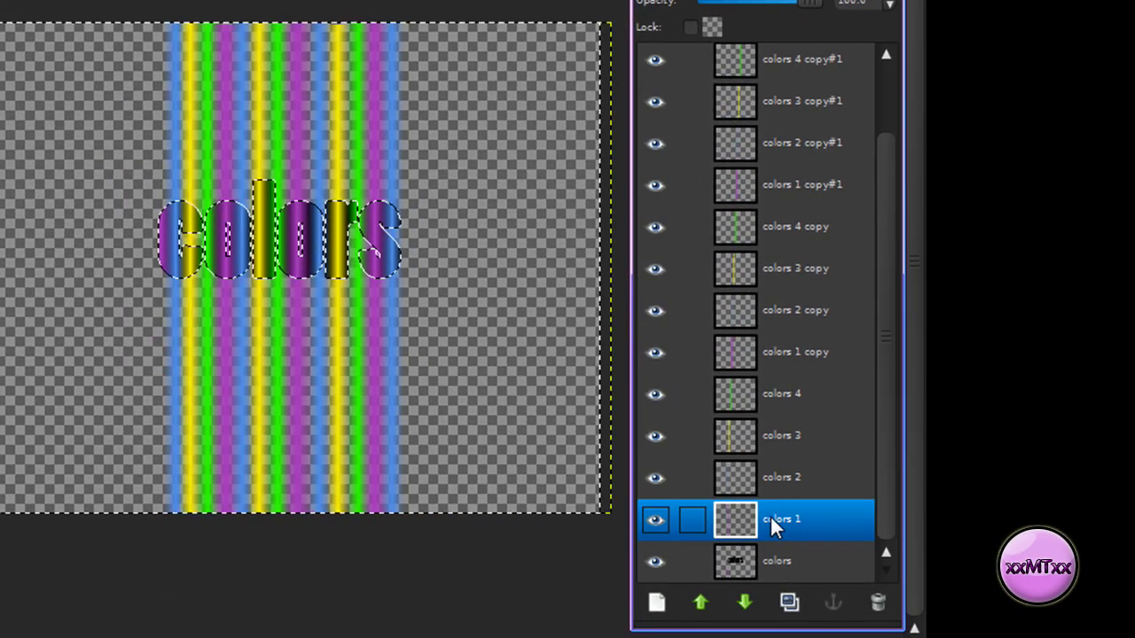
key("Page_Up")
key("Page_Up")
key("Page_Up")
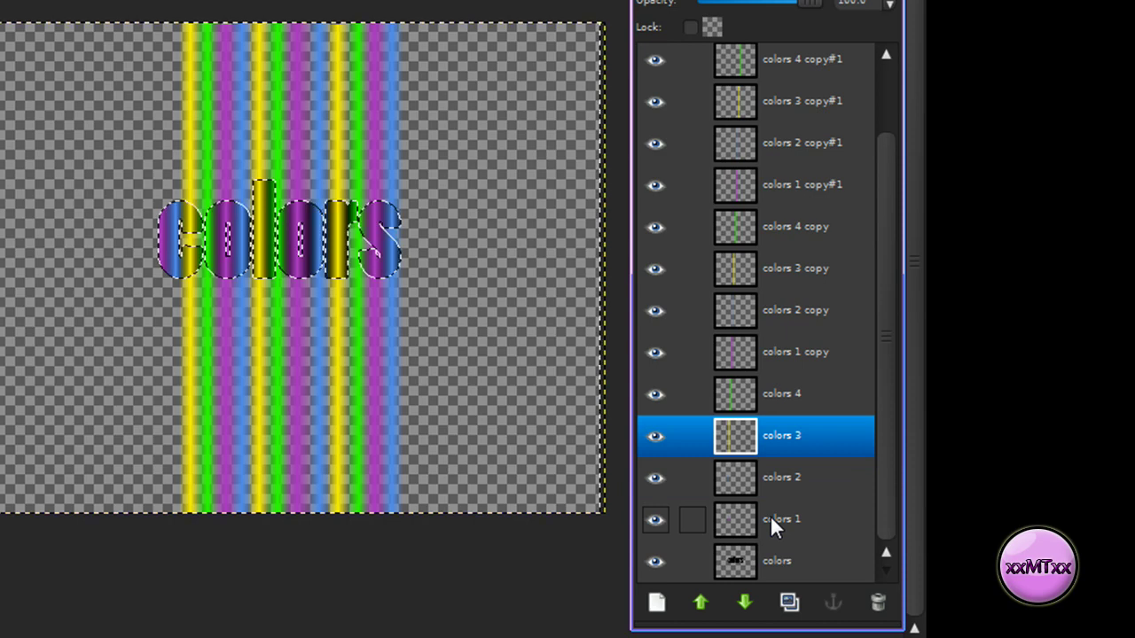
key("Page_Up")
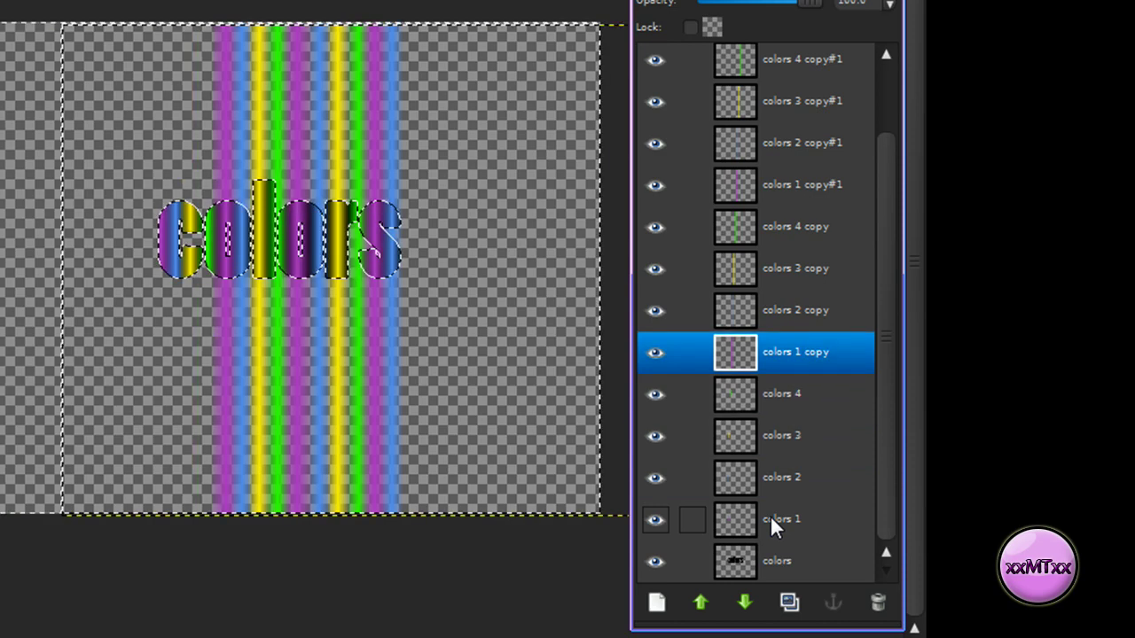
key("Page_Up")
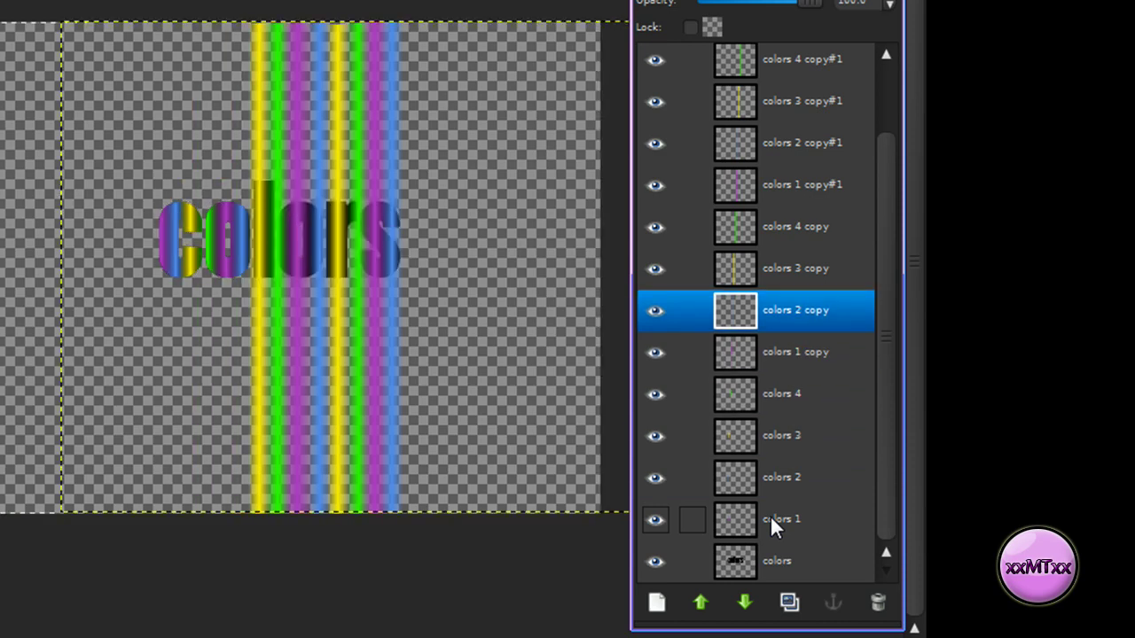
key("Page_Up")
key("Page_Up")
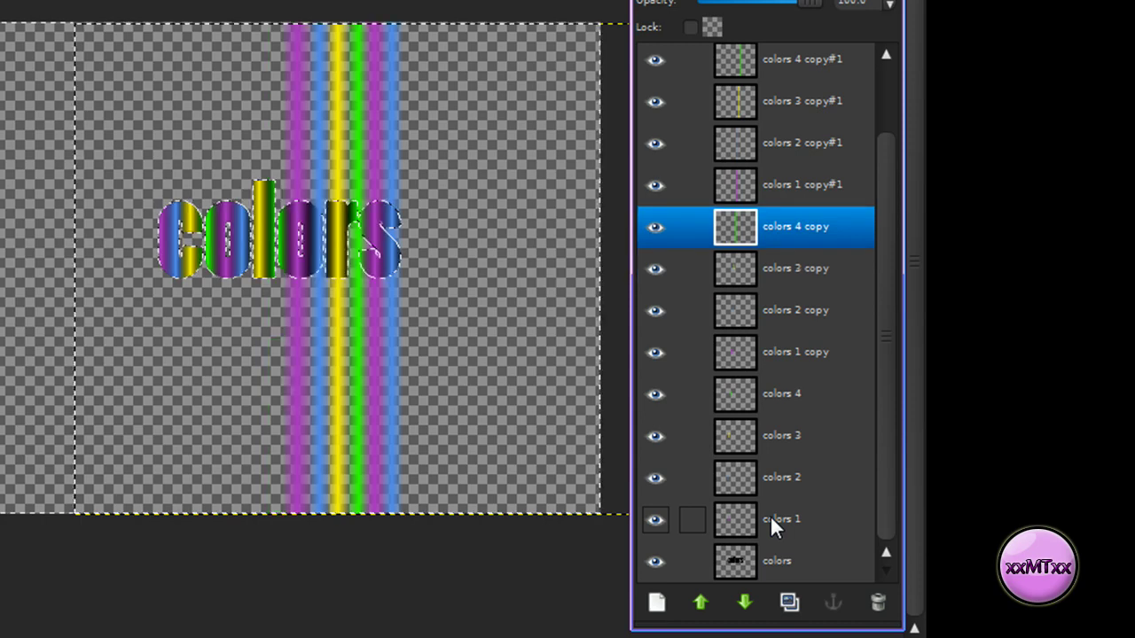
key("Page_Up")
key("Page_Up")
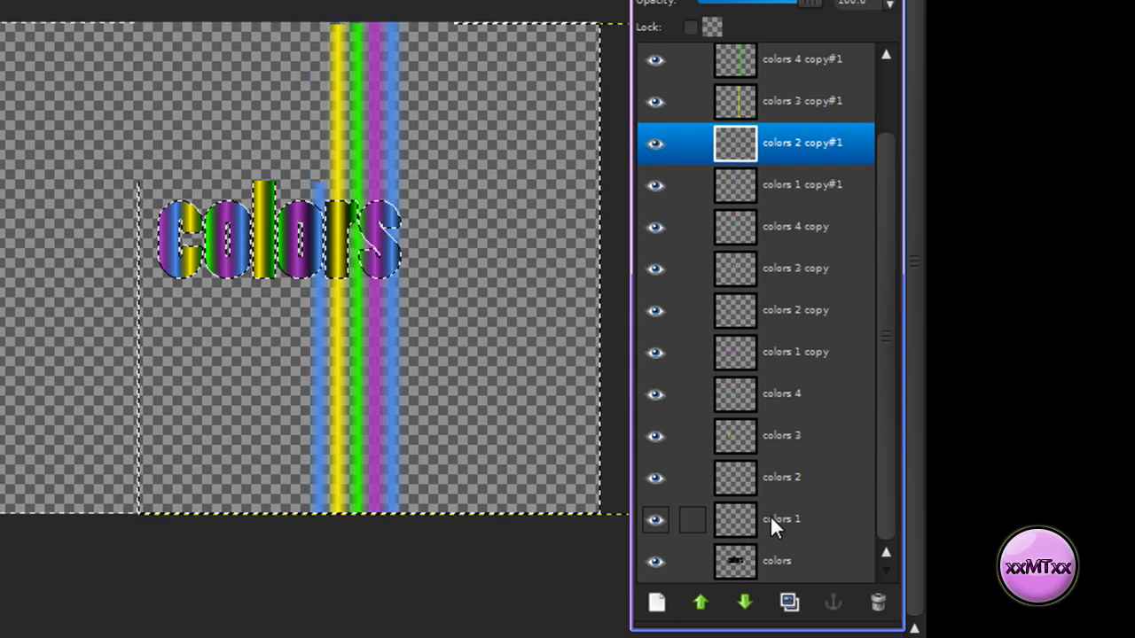
key("Page_Up")
key("Page_Up")
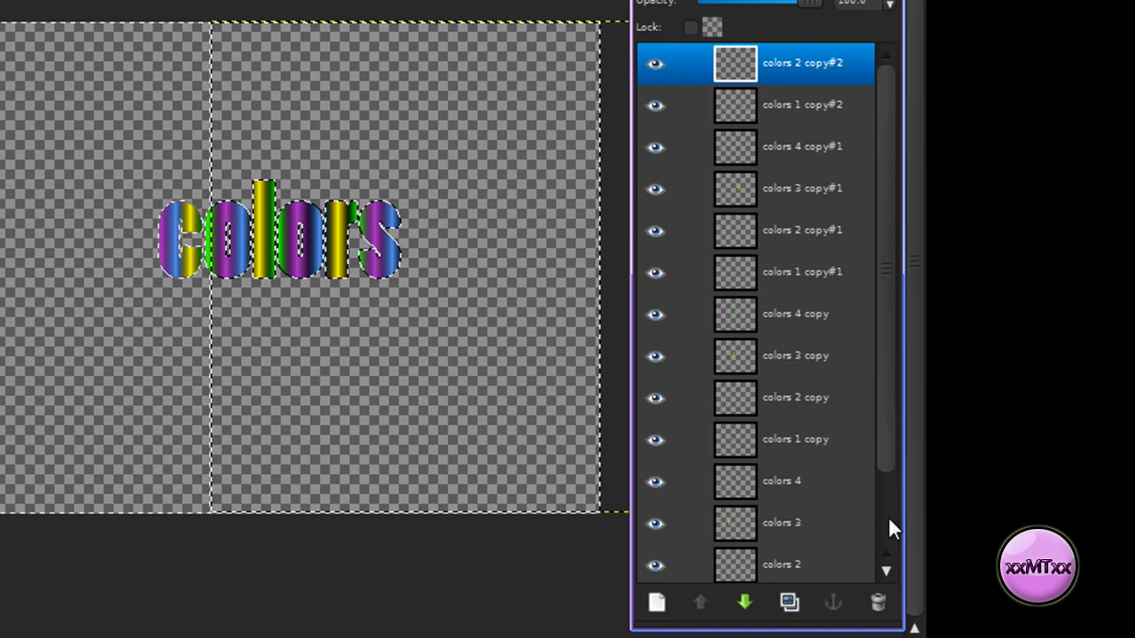
- Duplicate the black "colors" text layer repeatedly, placing one copy directly beneath each stripe layer from "colors 2" up to "colors 3 copy"
scroll(889, 483, "down", 2)
left_click(763, 561)
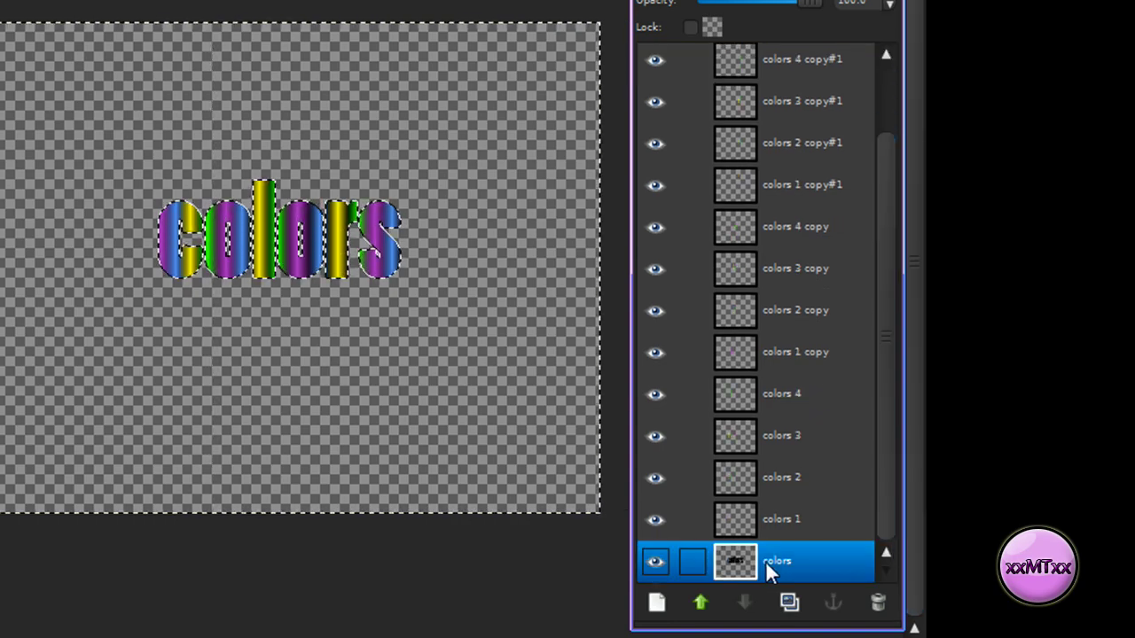
left_click(787, 600)
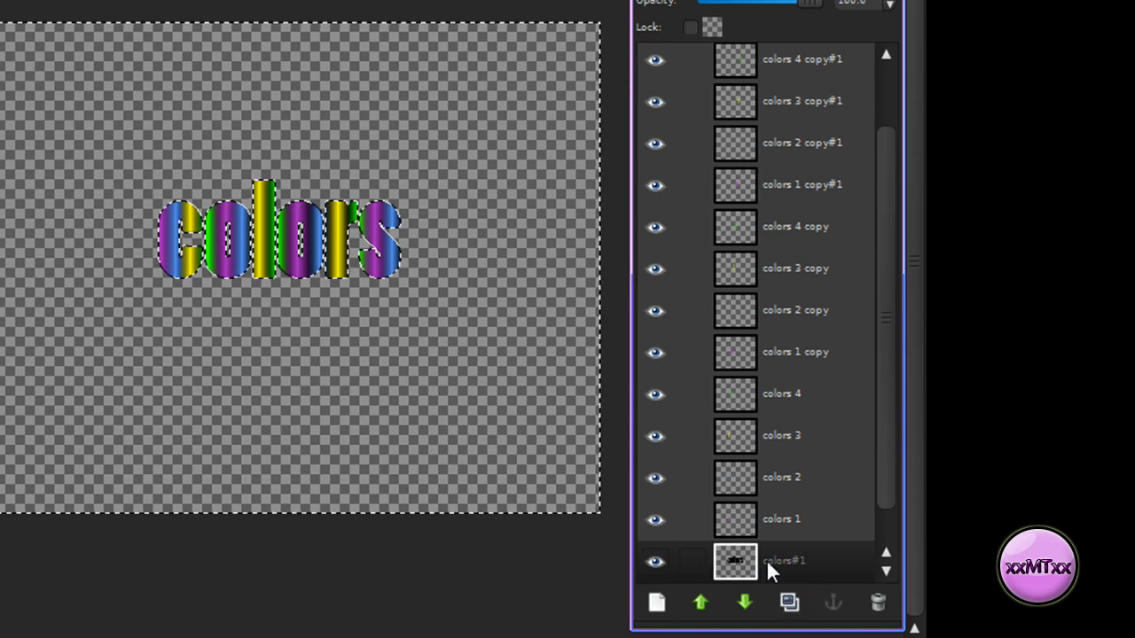
left_click_drag(779, 506, 769, 232)
left_click(787, 602)
left_click(791, 609)
left_click(789, 603)
left_click(791, 603)
left_click(790, 603)
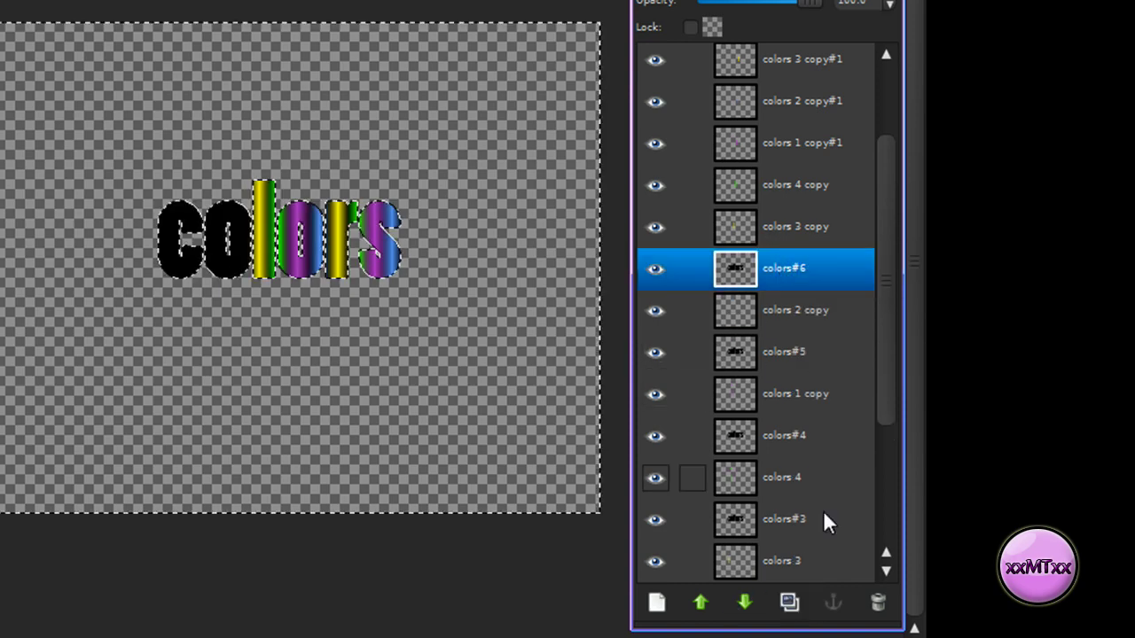
- Place further black text copies directly beneath the "colors 4 copy", "colors 1 copy#1" and "colors 2 copy#1" stripe layers
left_click(789, 604)
left_click_drag(778, 279, 783, 189)
left_click(789, 604)
left_click(789, 604)
- Place black text copies directly beneath "colors 3 copy#1", "colors 4 copy#1", "colors 1 copy#2" and "colors 2 copy#2", and undo the surplus duplicate
left_click(792, 602)
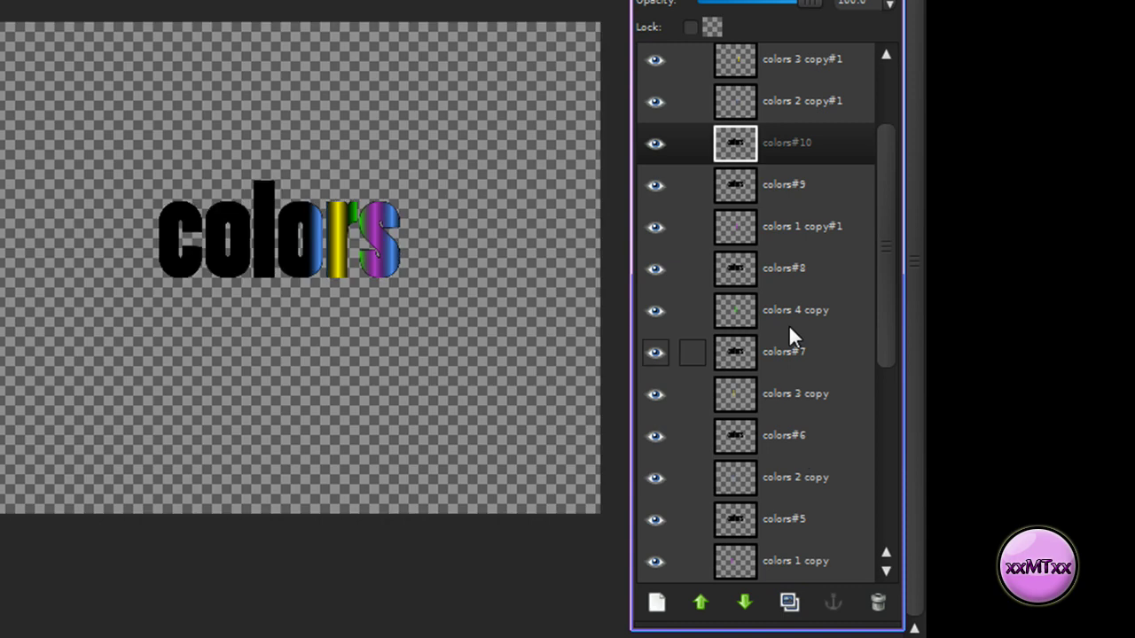
left_click_drag(778, 150, 814, 301)
left_click(791, 604)
left_click(790, 603)
left_click_drag(784, 178, 793, 372)
left_click(801, 607)
left_click_drag(787, 151, 791, 97)
left_click(803, 608)
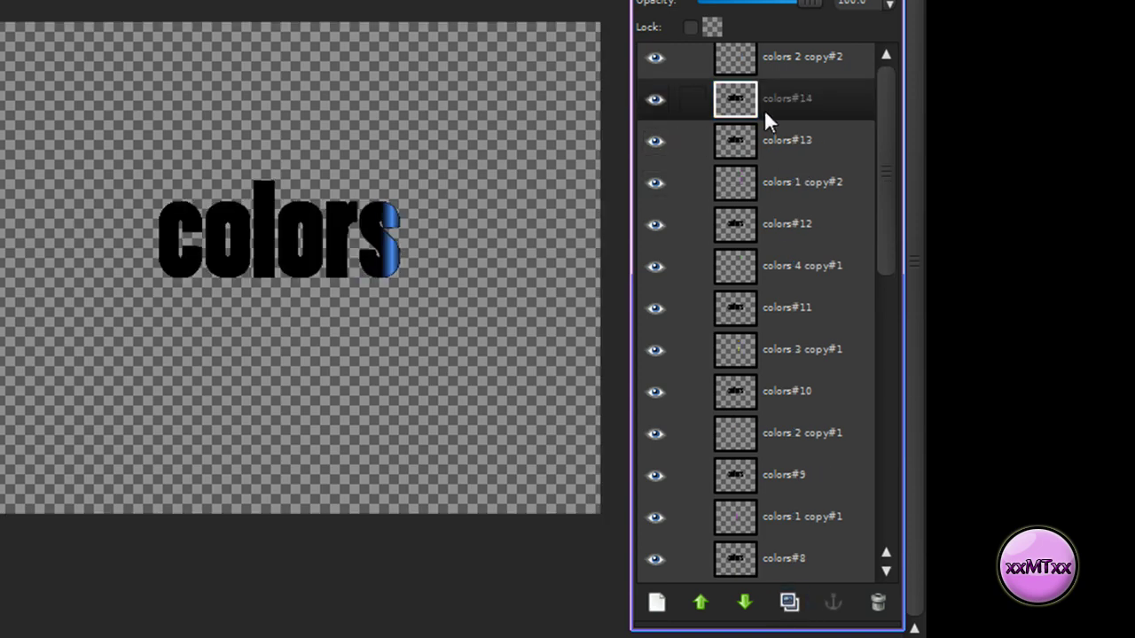
key("ctrl+z")
- Merge the "colors 2 copy#2" and "colors 1 copy#2" stripe layers down onto the text copies beneath them
left_click(781, 64)
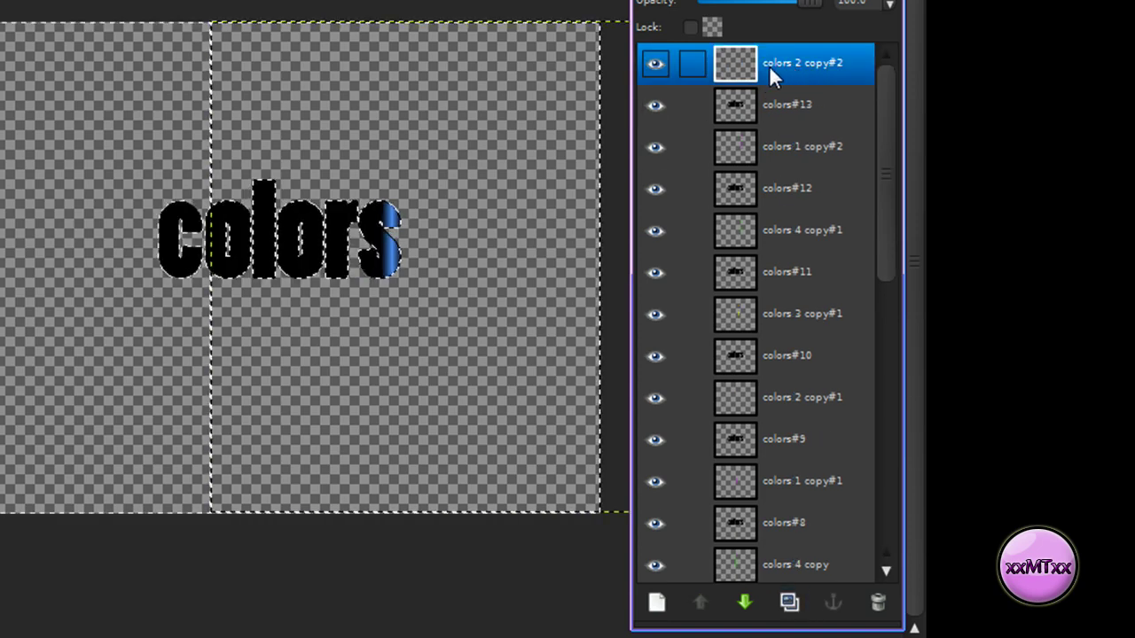
right_click(768, 64)
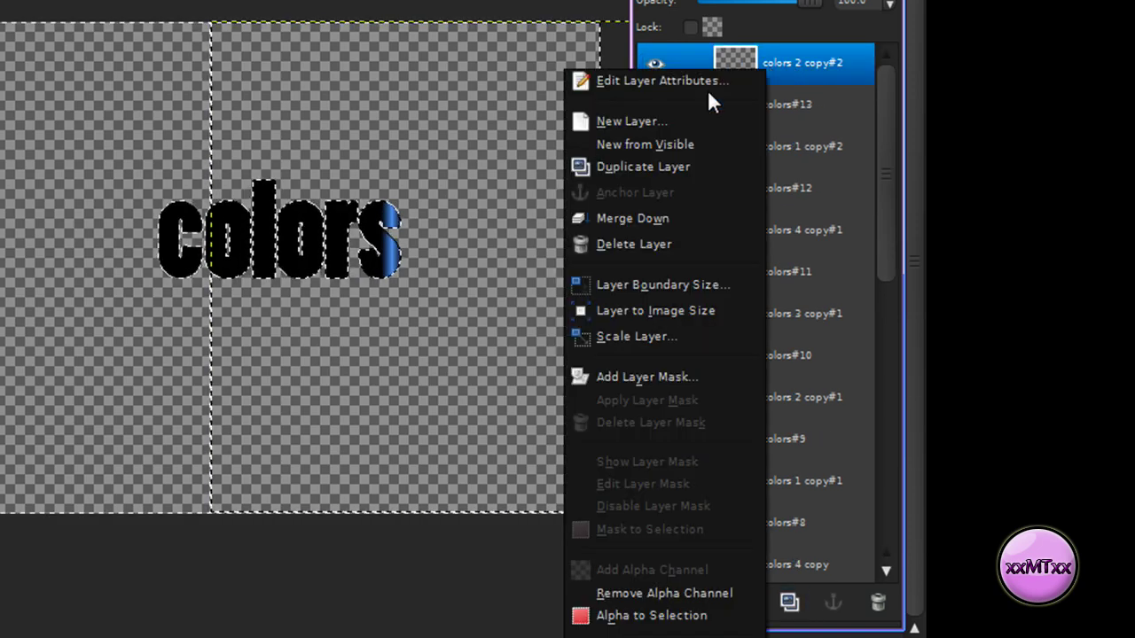
left_click(635, 218)
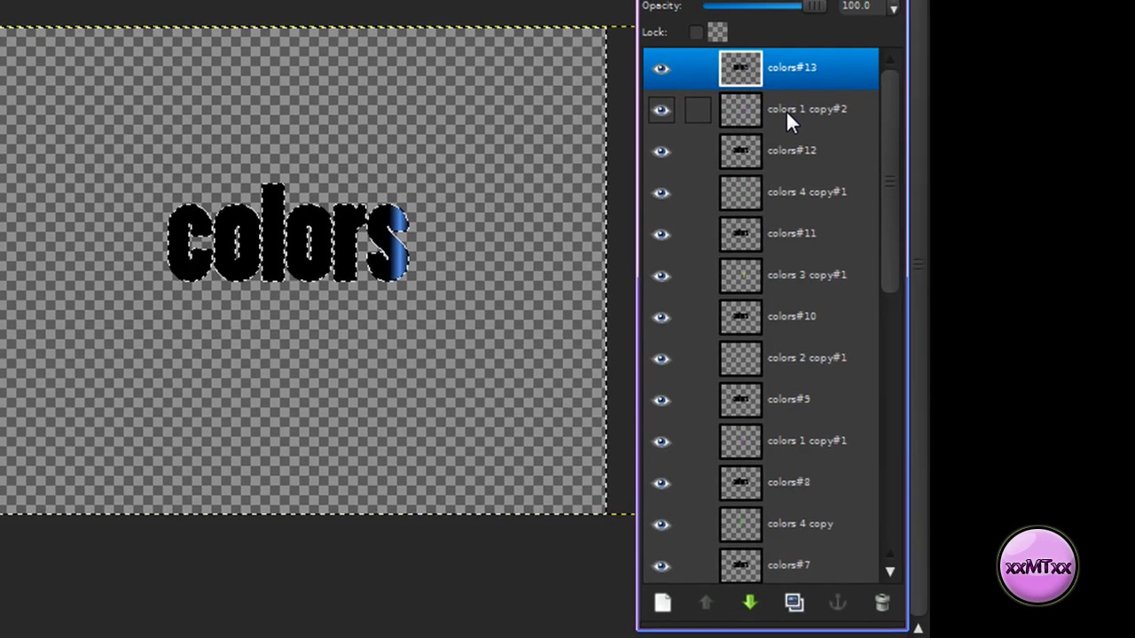
left_click(785, 108)
right_click(780, 107)
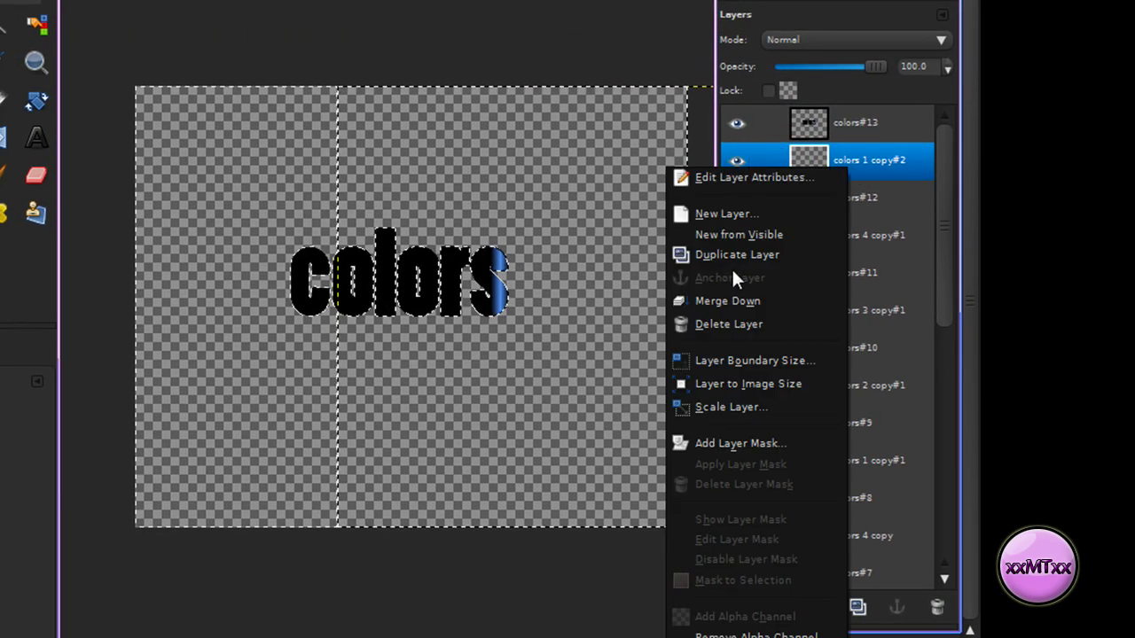
left_click(733, 301)
- Merge the "colors 4 copy#1" and "colors 3 copy#1" stripe layers down onto the text copies beneath them
left_click(839, 203)
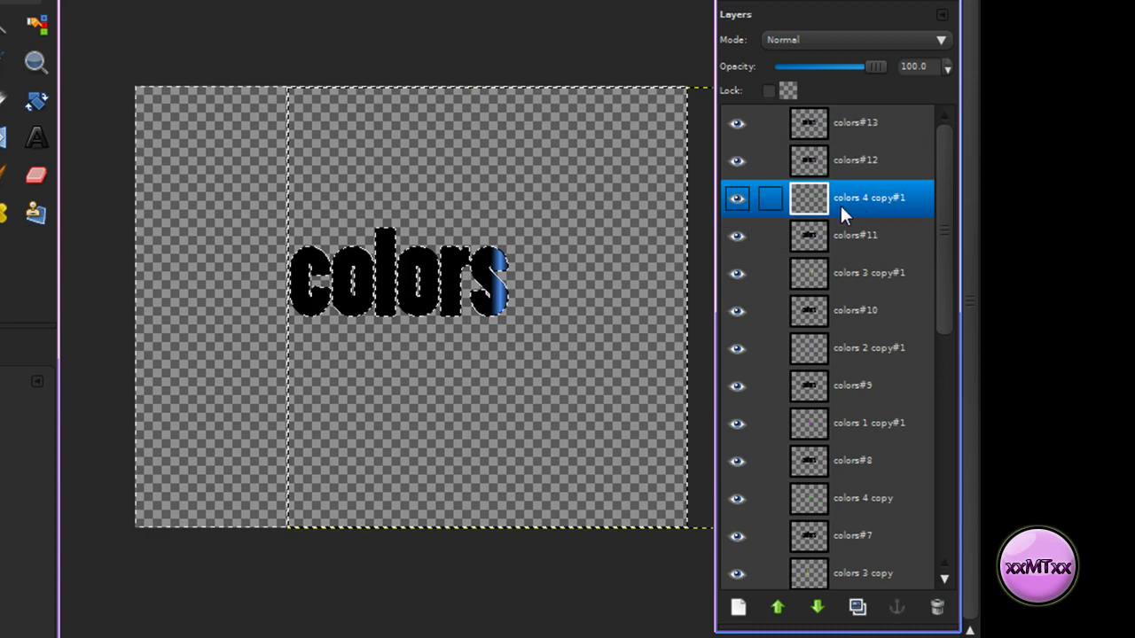
right_click(840, 202)
left_click(715, 28)
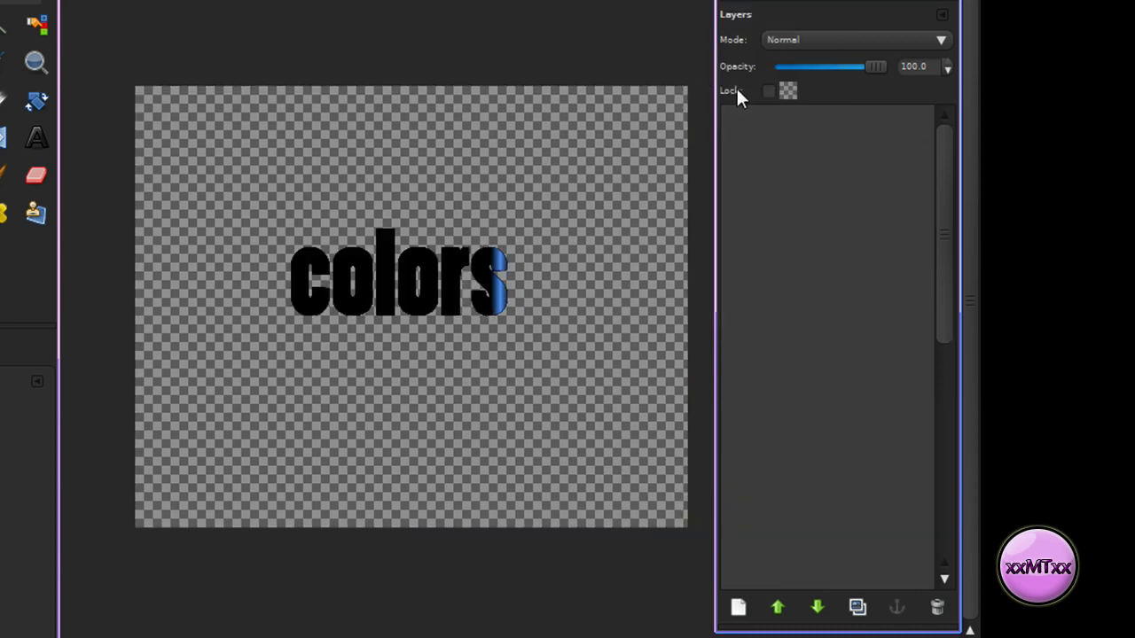
left_click(819, 237)
right_click(824, 238)
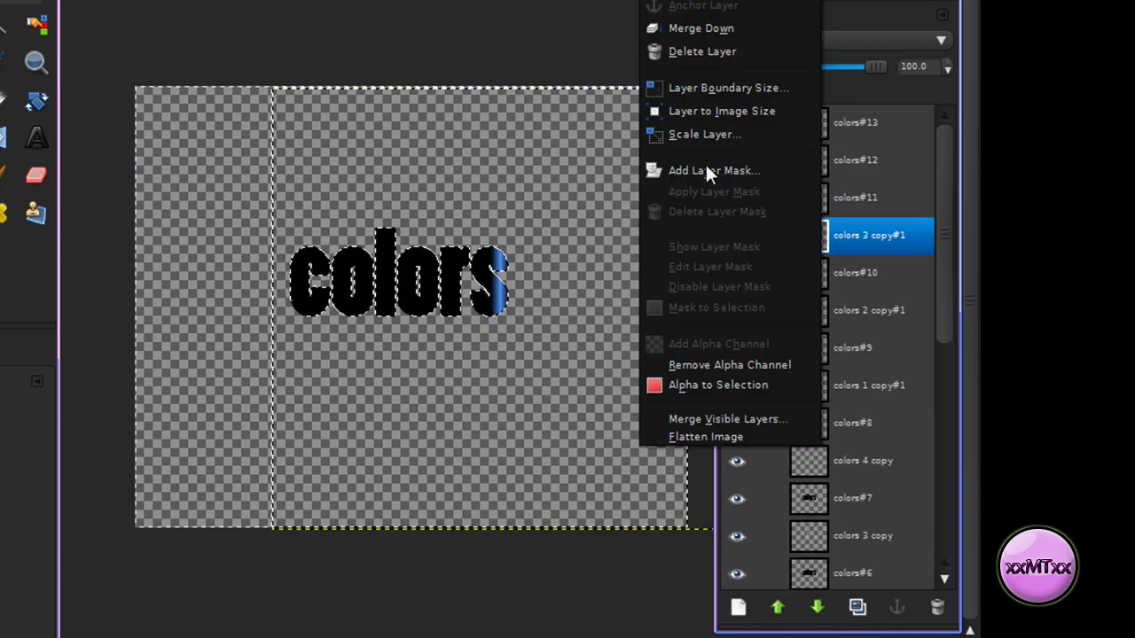
left_click(701, 30)
- Merge the "colors 2 copy#1" and "colors 1 copy#1" stripe layers down onto the text copies beneath them
left_click(852, 284)
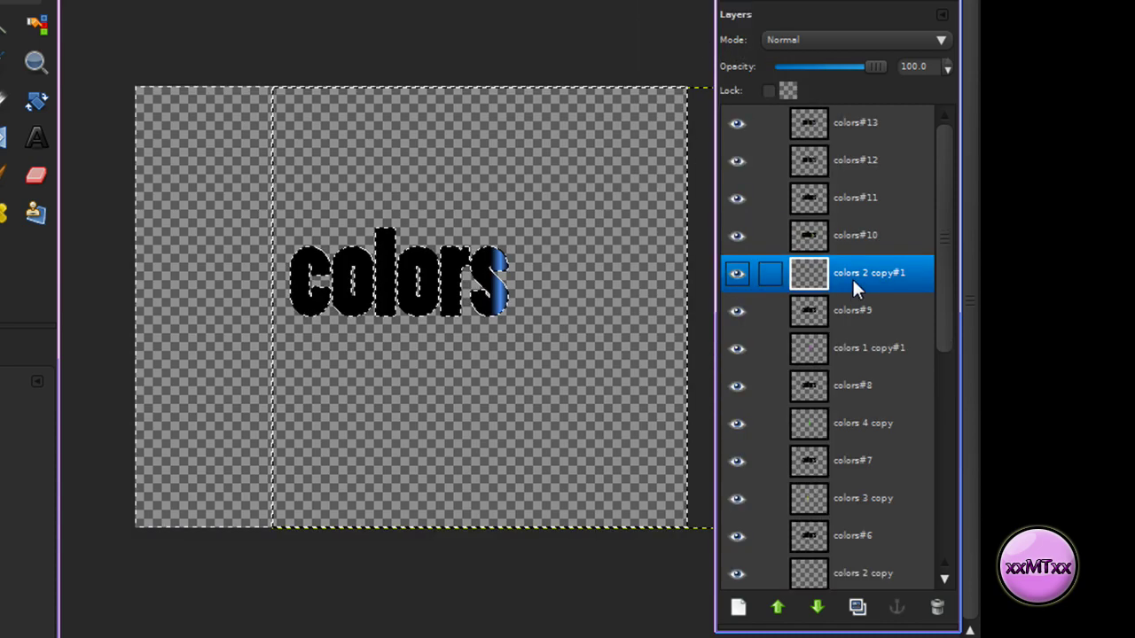
right_click(851, 281)
left_click(738, 29)
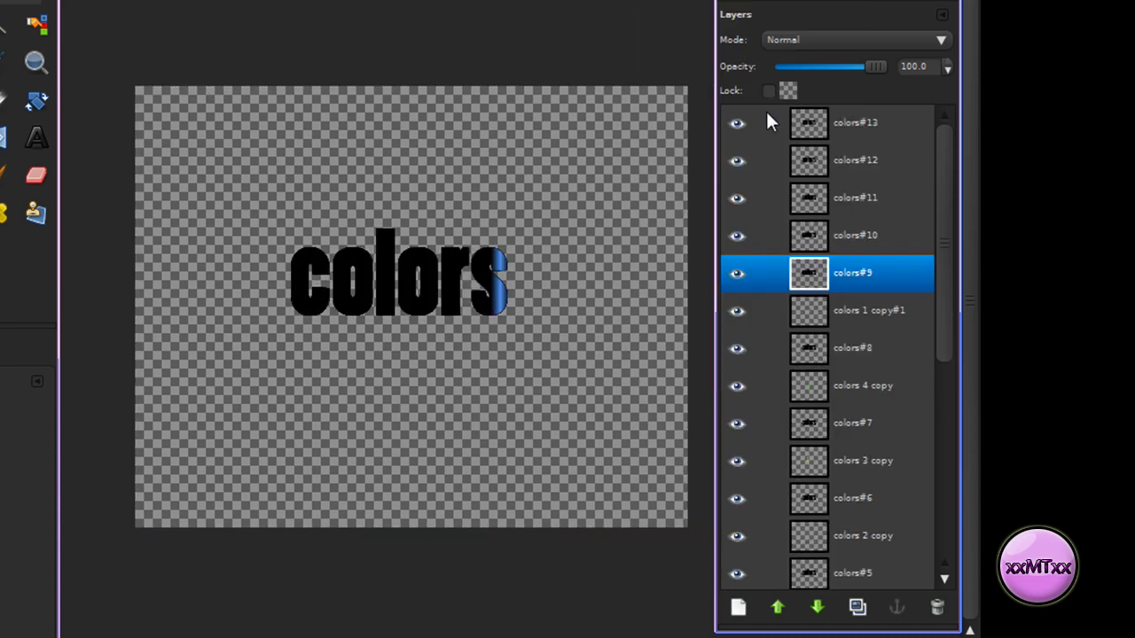
left_click(821, 310)
right_click(826, 305)
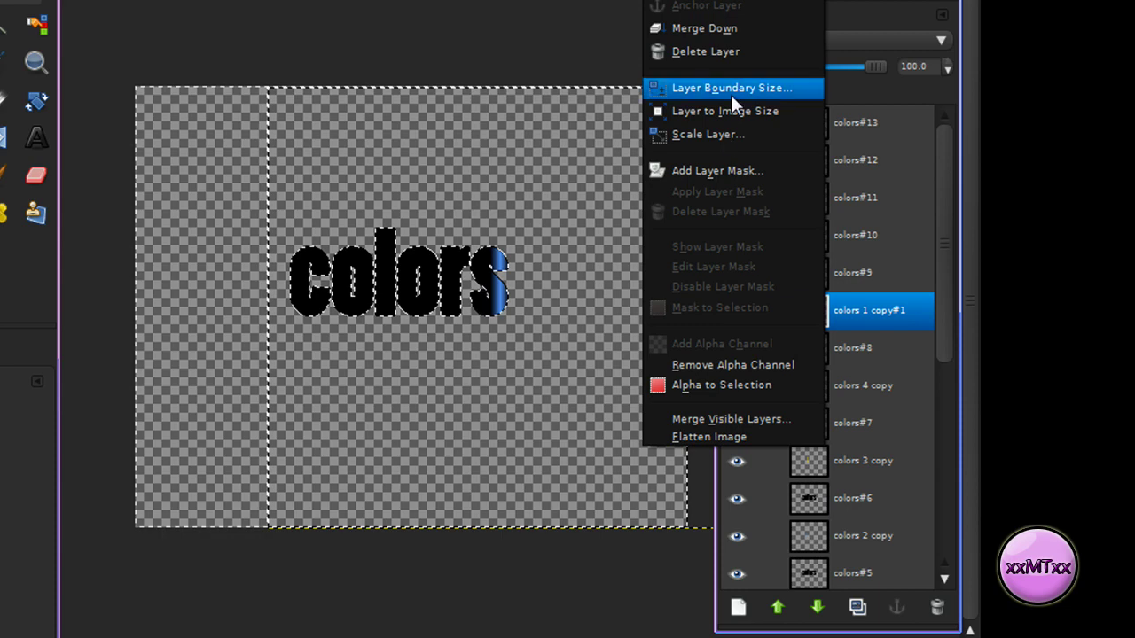
left_click(737, 28)
- Merge the "colors 4 copy" and "colors 3 copy" stripe layers down onto the text copies beneath them
scroll(885, 423, "down", 1)
left_click(848, 295)
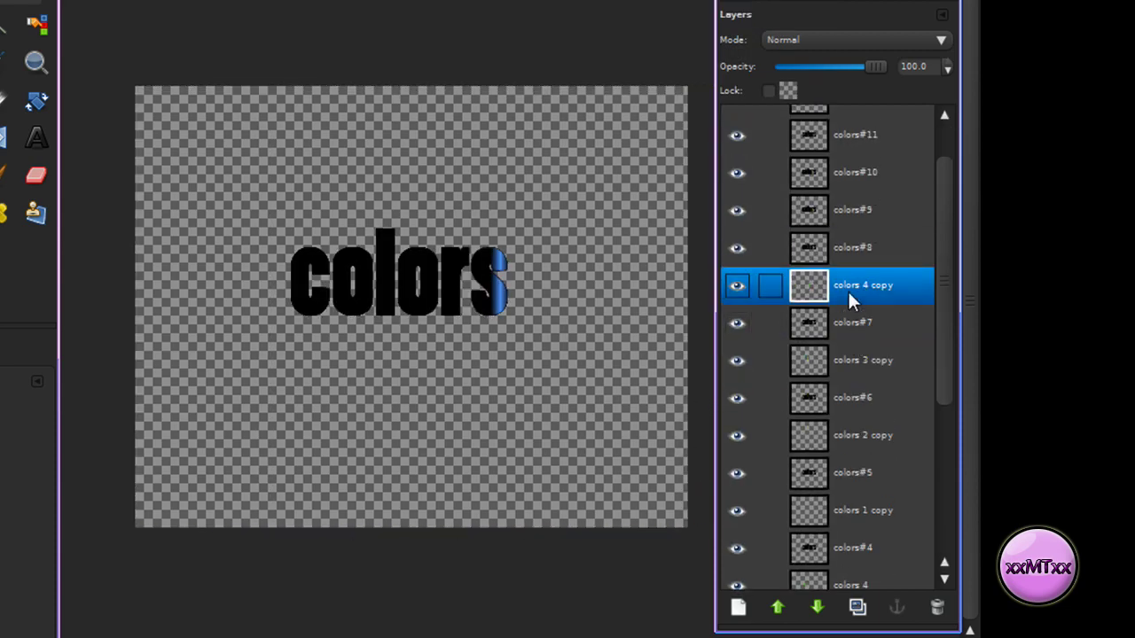
right_click(847, 289)
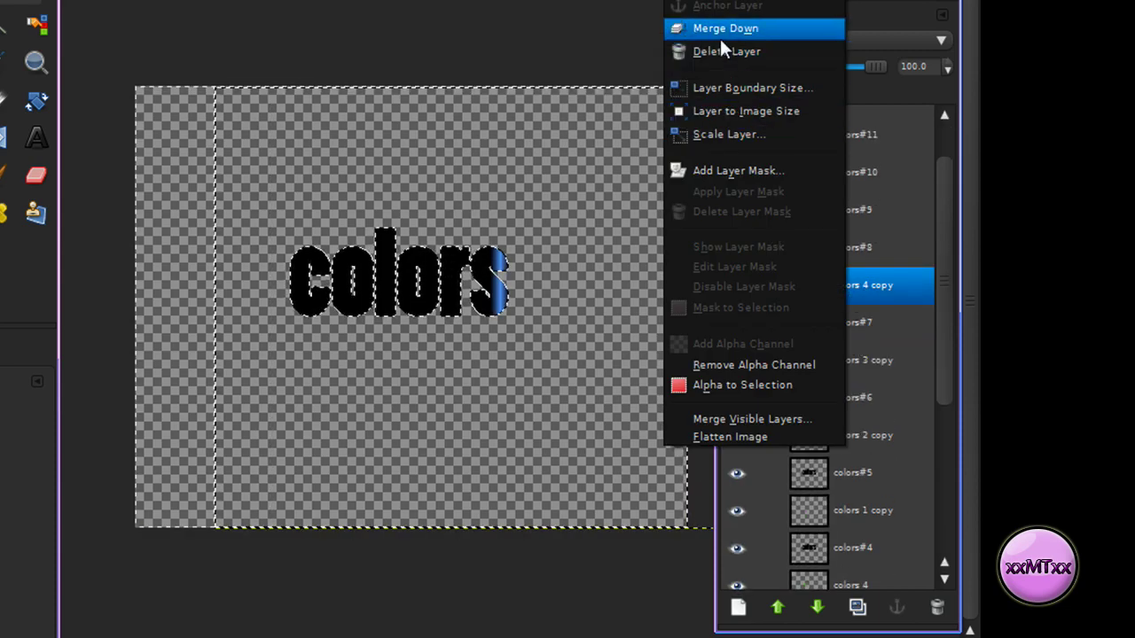
left_click(720, 35)
left_click(849, 322)
right_click(845, 325)
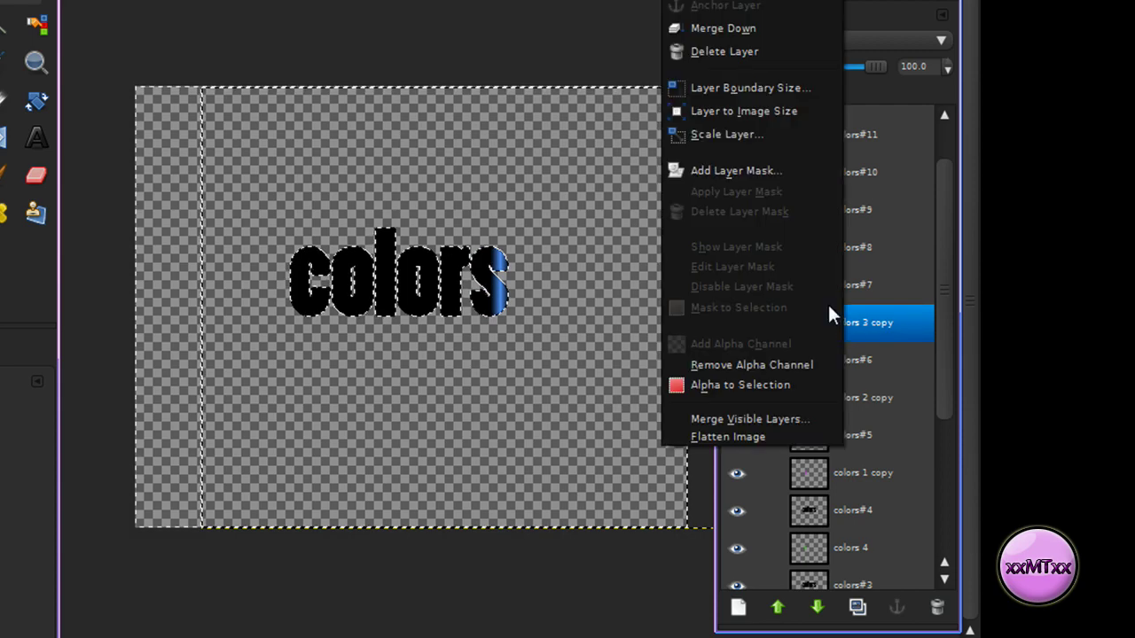
left_click(720, 26)
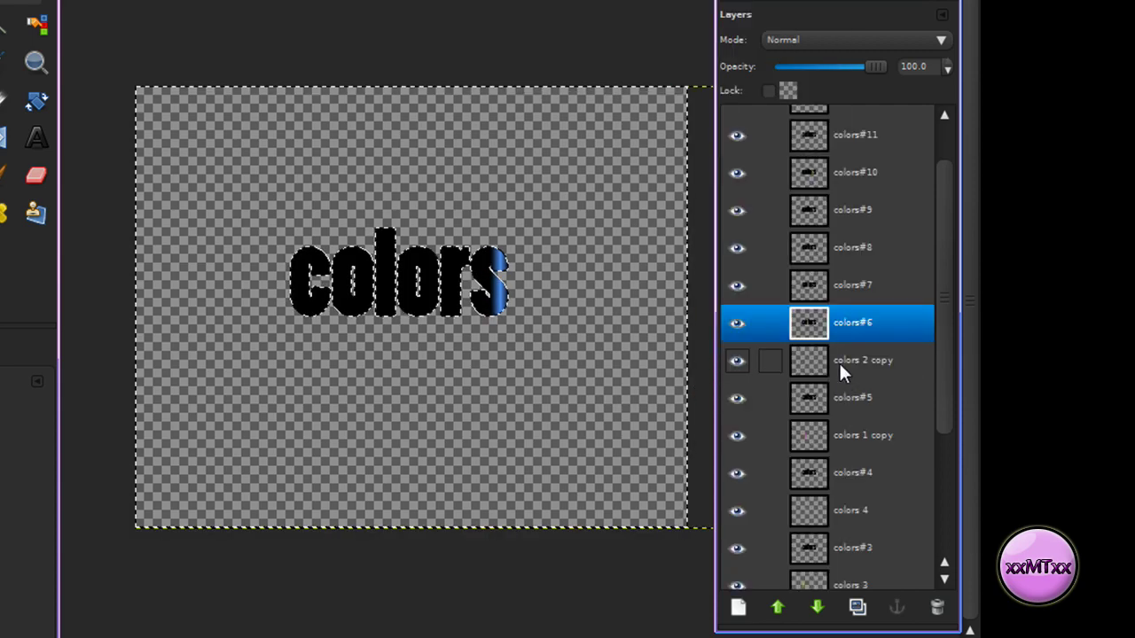
- Merge the "colors 2 copy" and "colors 1 copy" stripe layers down onto the text copies beneath them
left_click(838, 361)
right_click(838, 361)
left_click(722, 26)
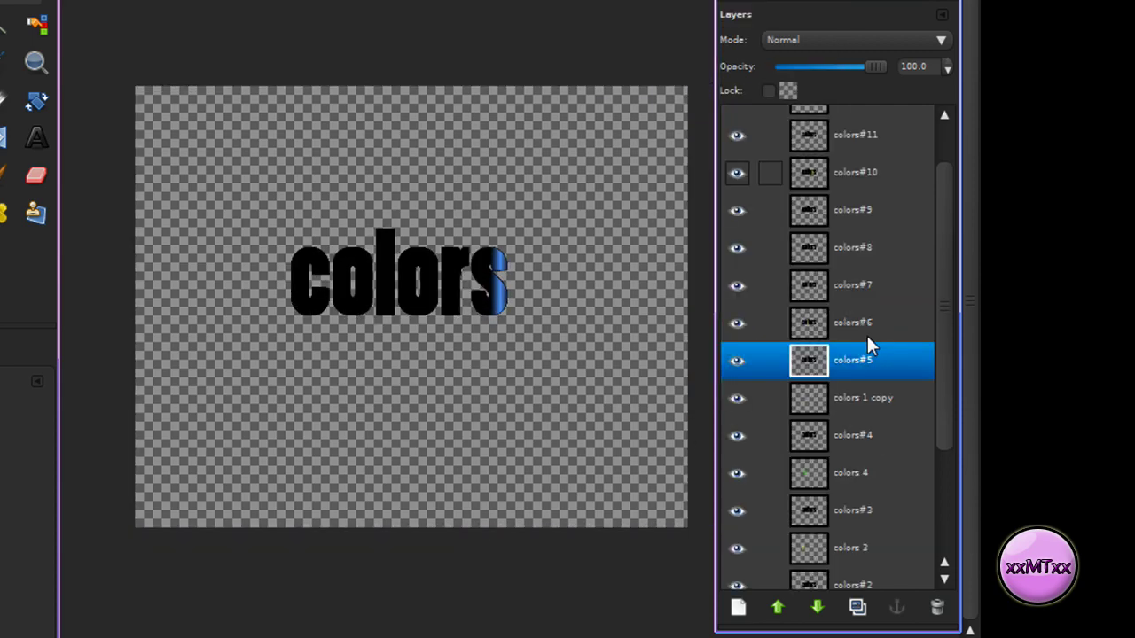
left_click(848, 398)
right_click(848, 399)
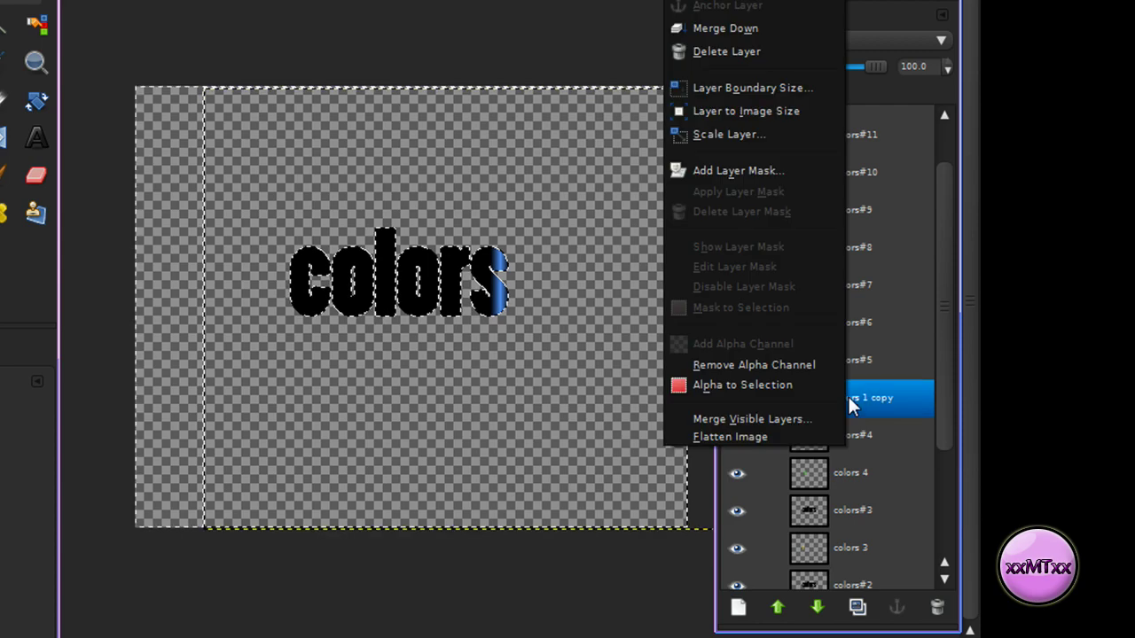
left_click(730, 32)
- Merge the "colors 4" and "colors 3" stripe layers down onto the text copies beneath them
scroll(876, 359, "down", 3)
left_click(837, 315)
right_click(837, 315)
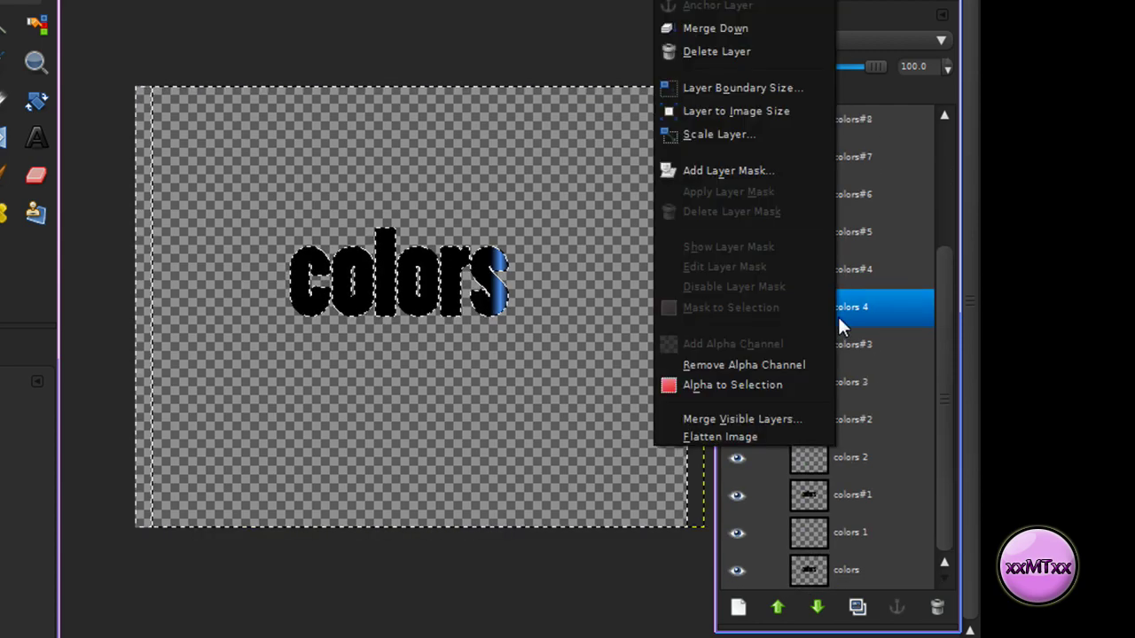
left_click(727, 29)
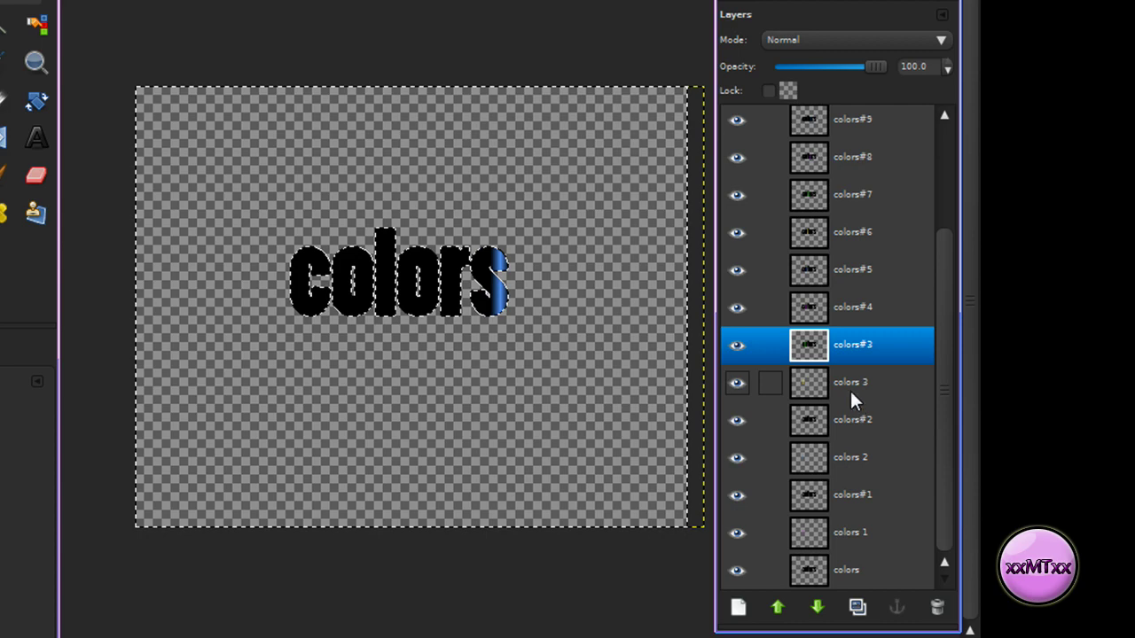
right_click(849, 388)
left_click(758, 49)
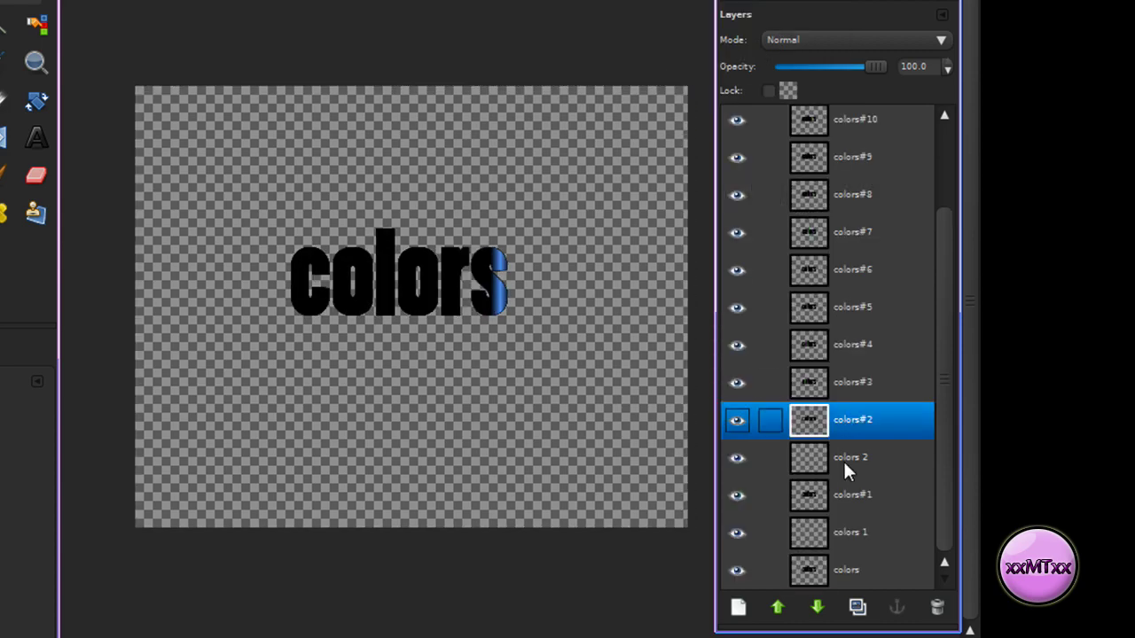
- Merge the remaining "colors 2" and "colors 1" stripe layers down onto the text layers beneath them
left_click(843, 459)
right_click(843, 460)
left_click(775, 62)
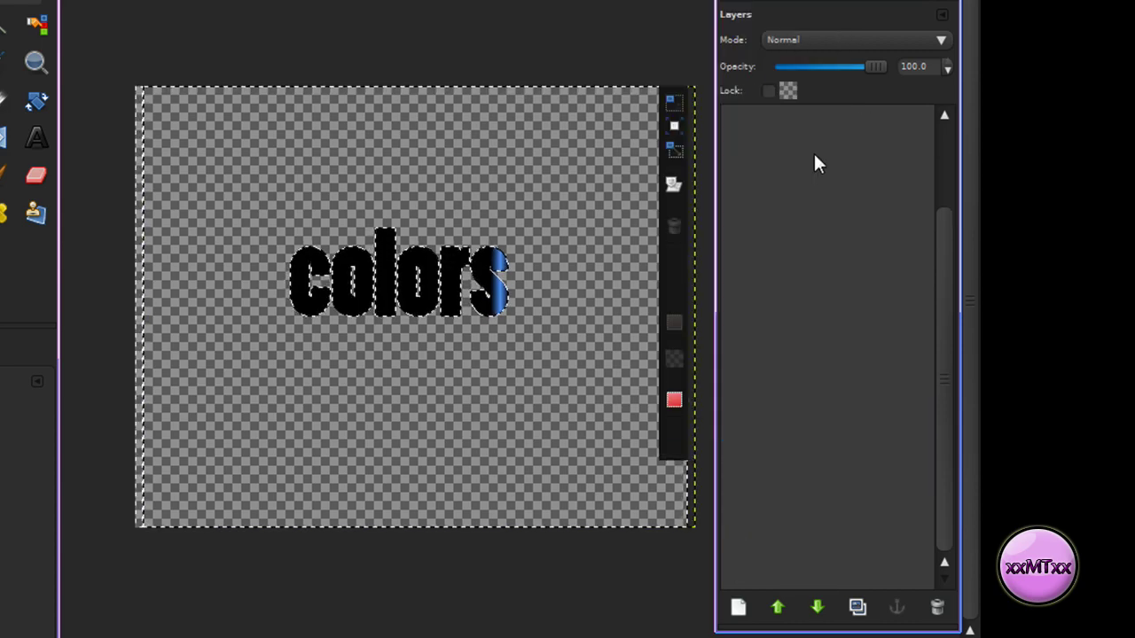
right_click(860, 536)
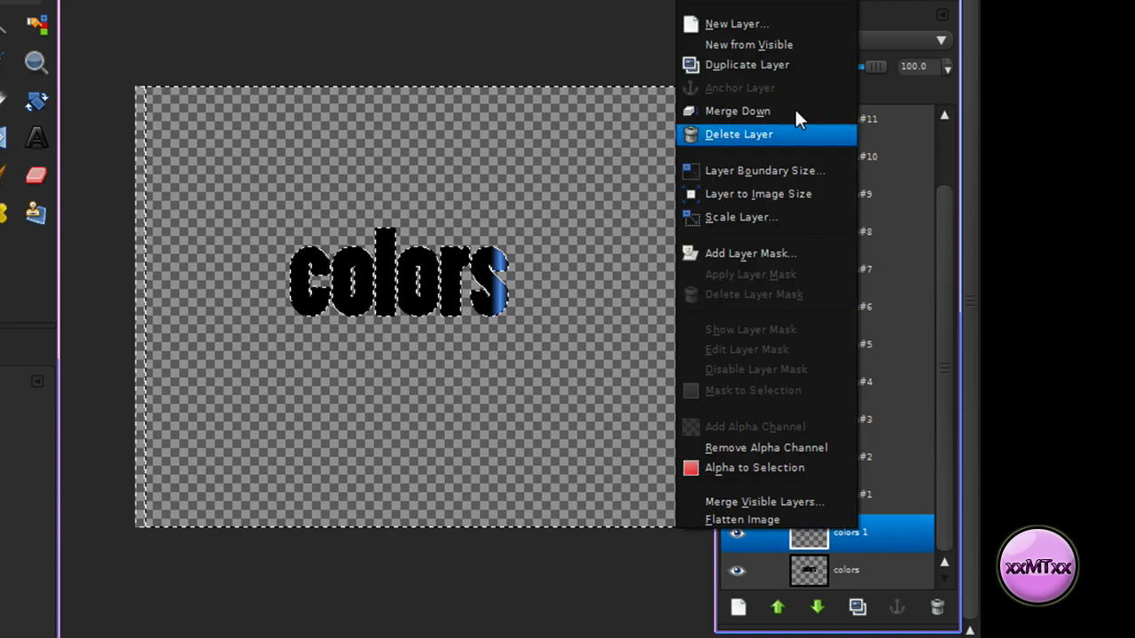
left_click(780, 133)
left_click_drag(943, 531, 938, 493)
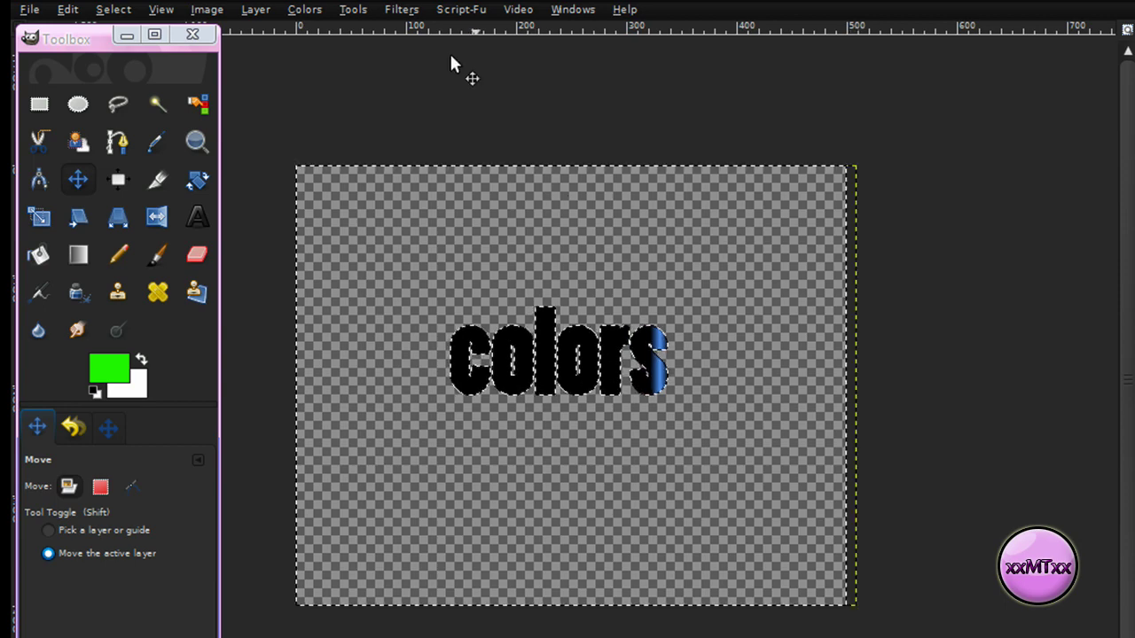
- Preview the layered text as an animation with the Playback filter and play it
left_click(402, 10)
mouse_move(433, 357)
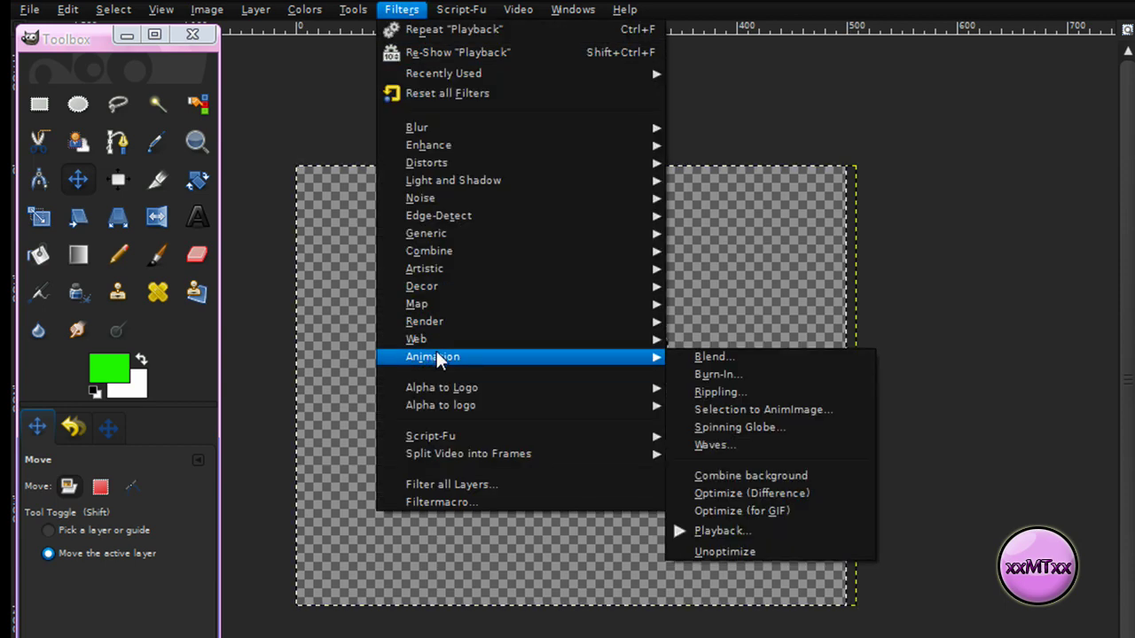
left_click(720, 530)
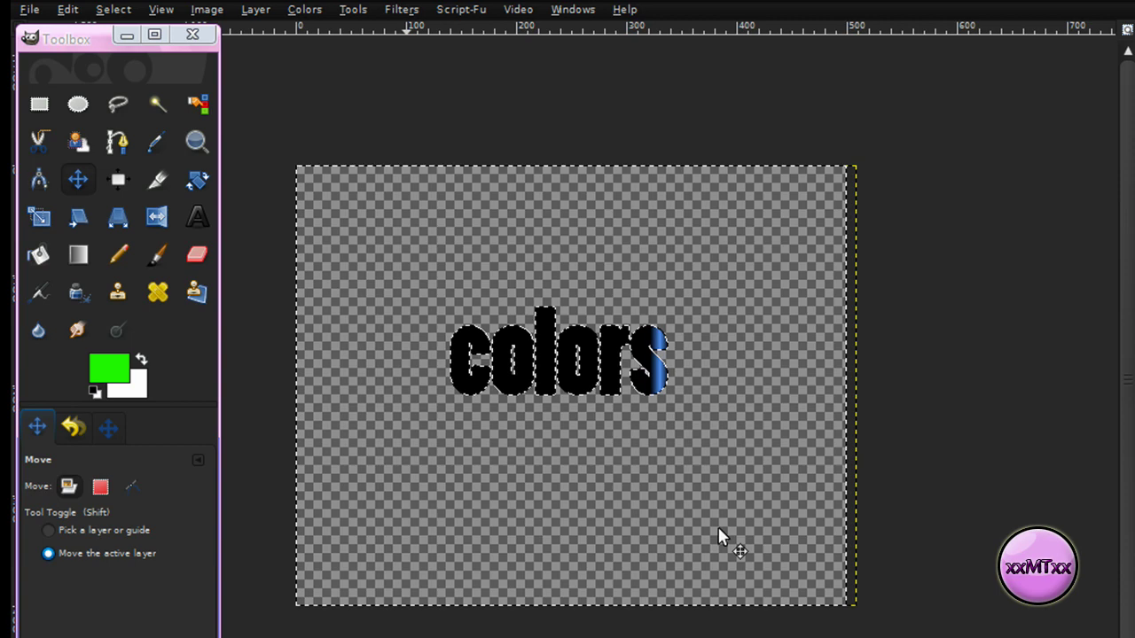
left_click_drag(438, 168, 570, 141)
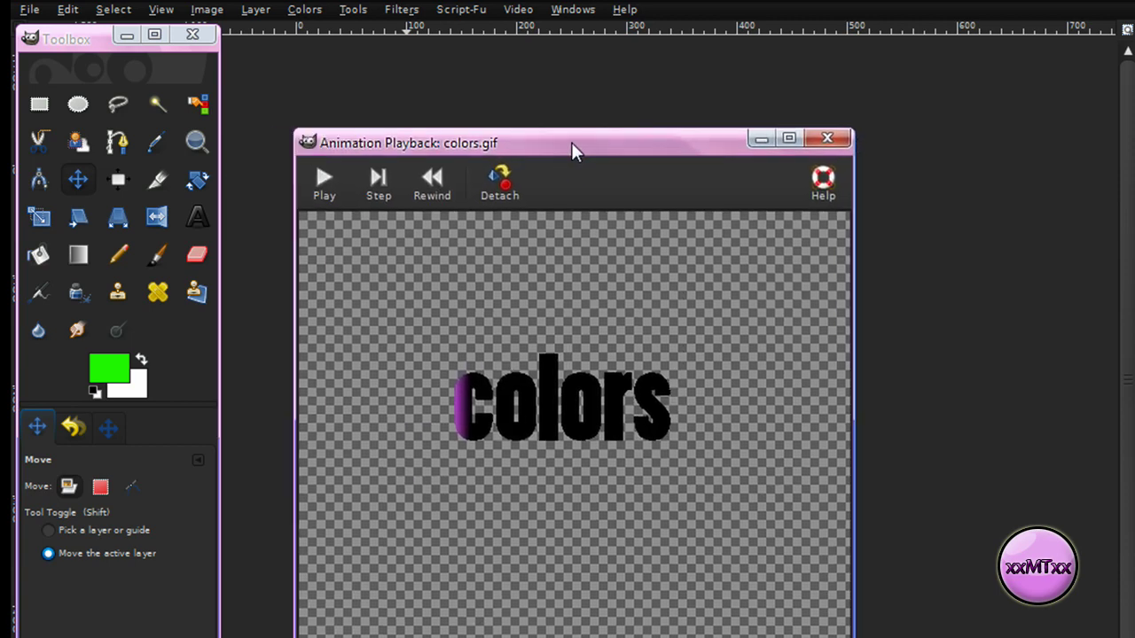
left_click(318, 180)
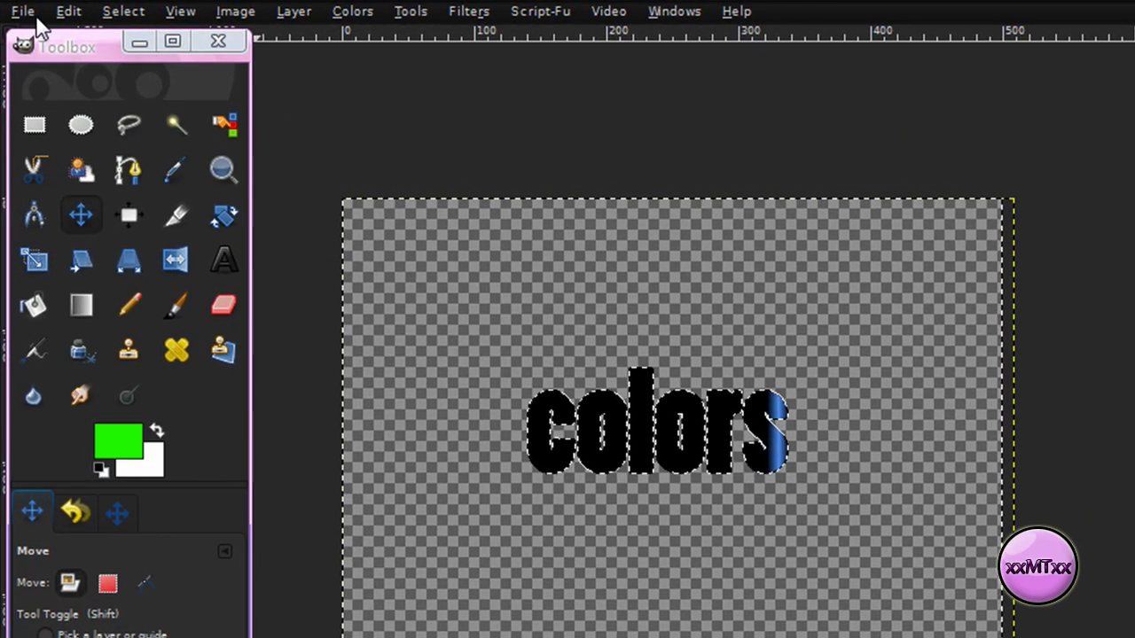
- Save the image under the new name colors2.gif in the Desktop folder
left_click(32, 10)
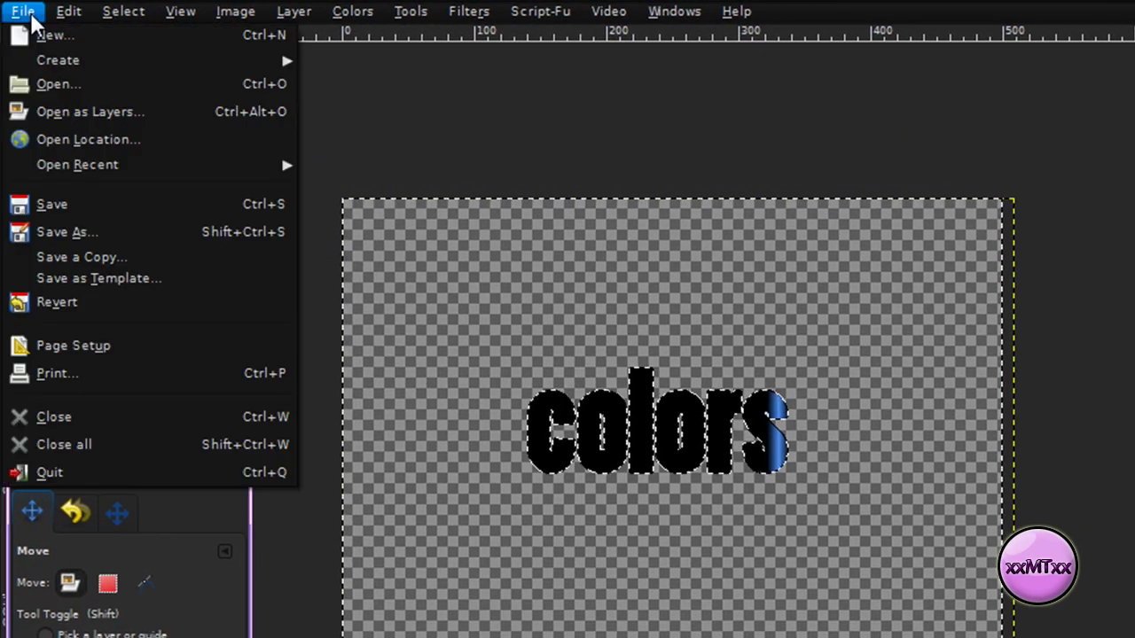
left_click(53, 233)
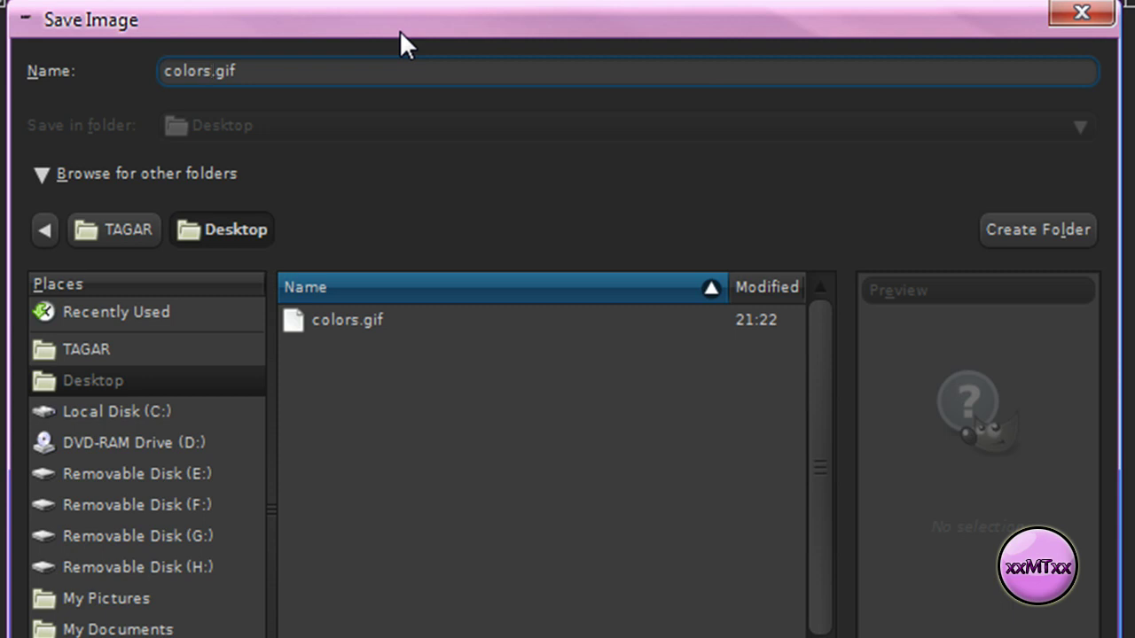
type("2")
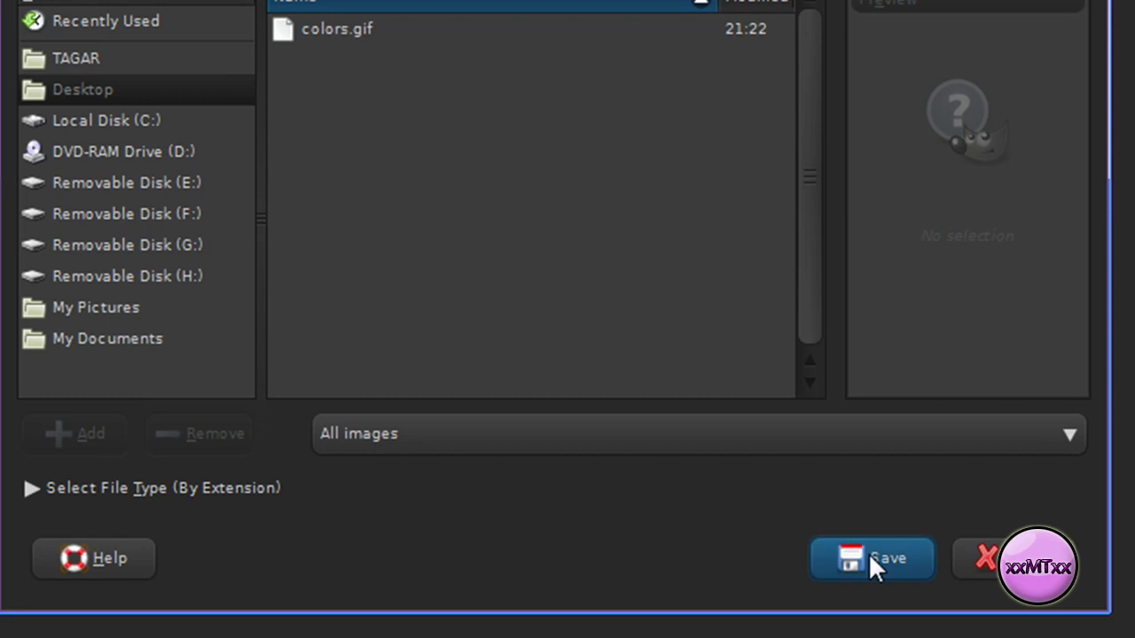
left_click(880, 553)
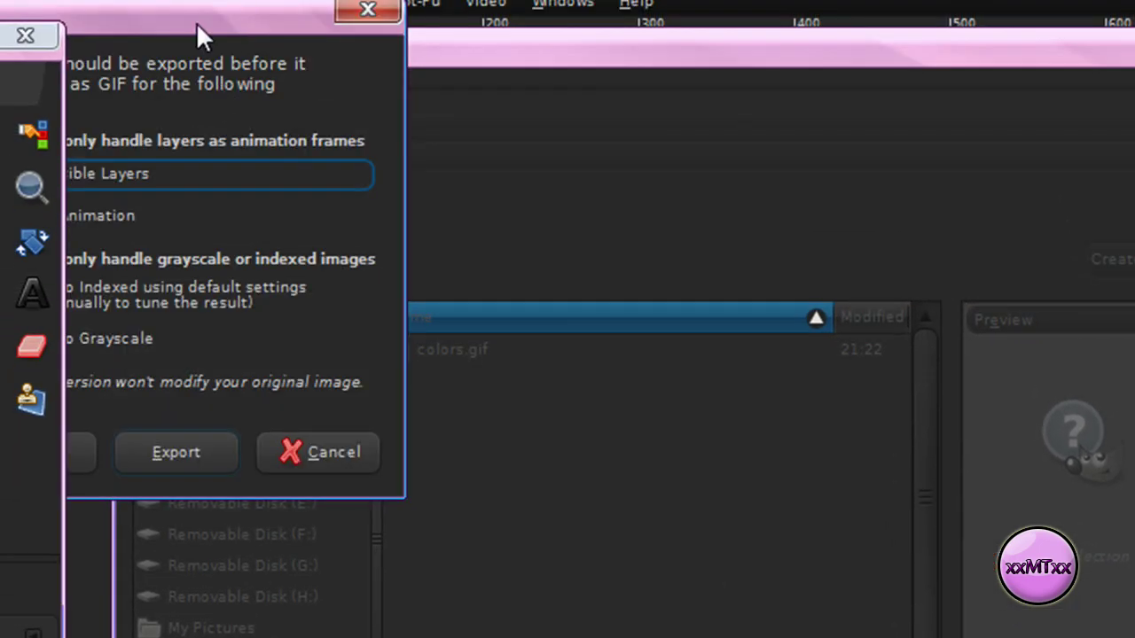
- Export the image using Save as Animation, with conversion to indexed colors at default settings
left_click_drag(198, 25, 571, 123)
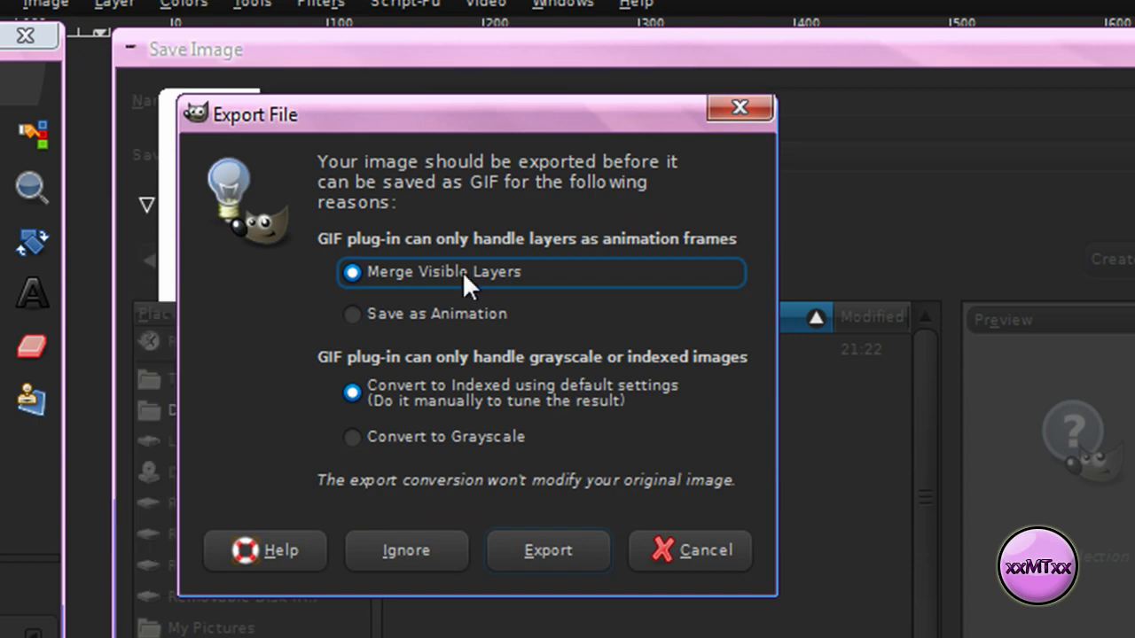
left_click(350, 315)
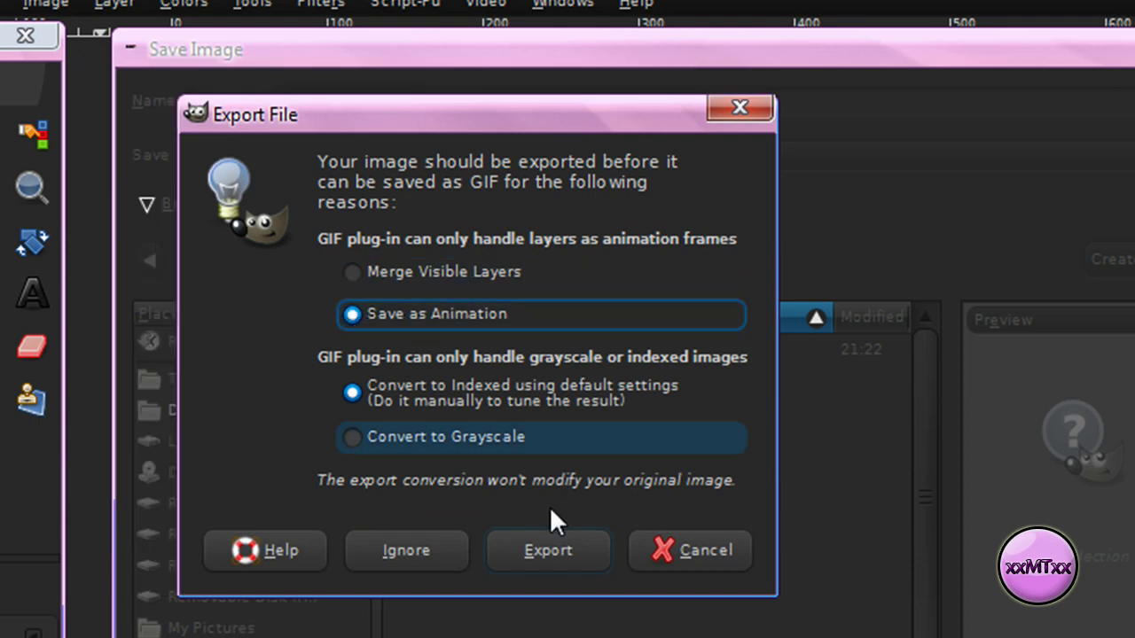
left_click(557, 554)
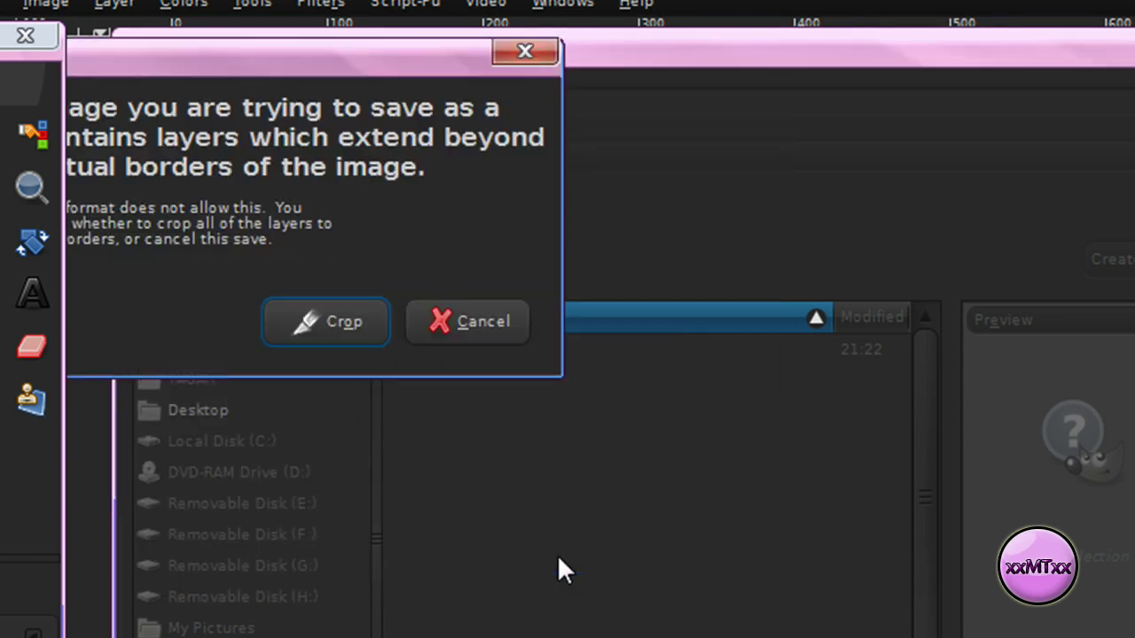
- Crop the layers to the image borders and save the GIF looping forever with a 100 millisecond frame delay
left_click_drag(322, 62, 554, 115)
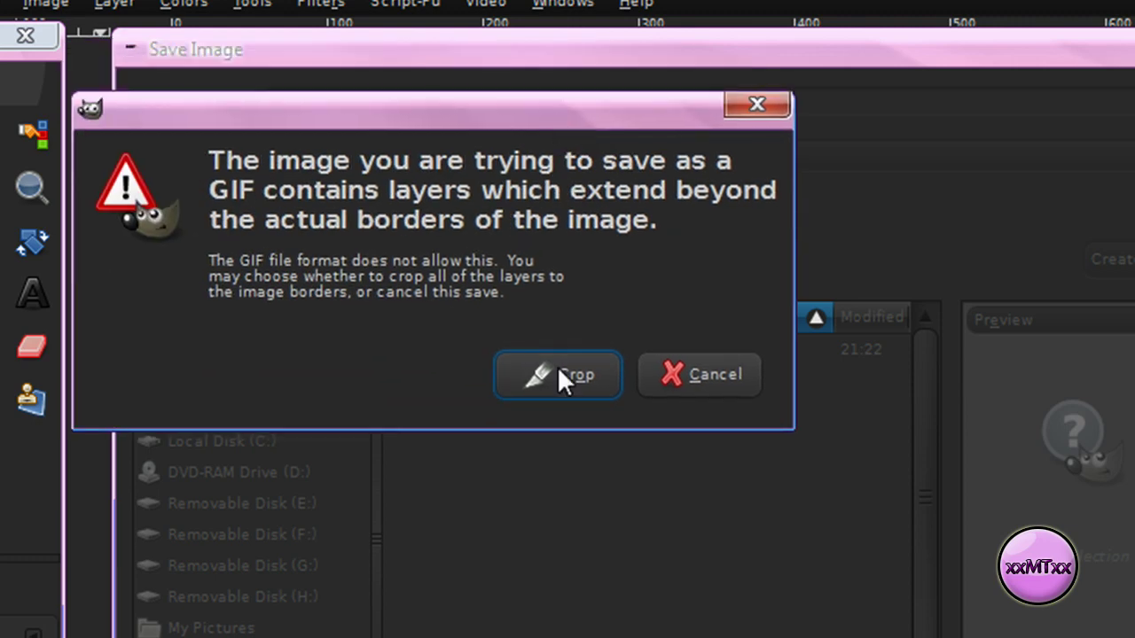
left_click(570, 370)
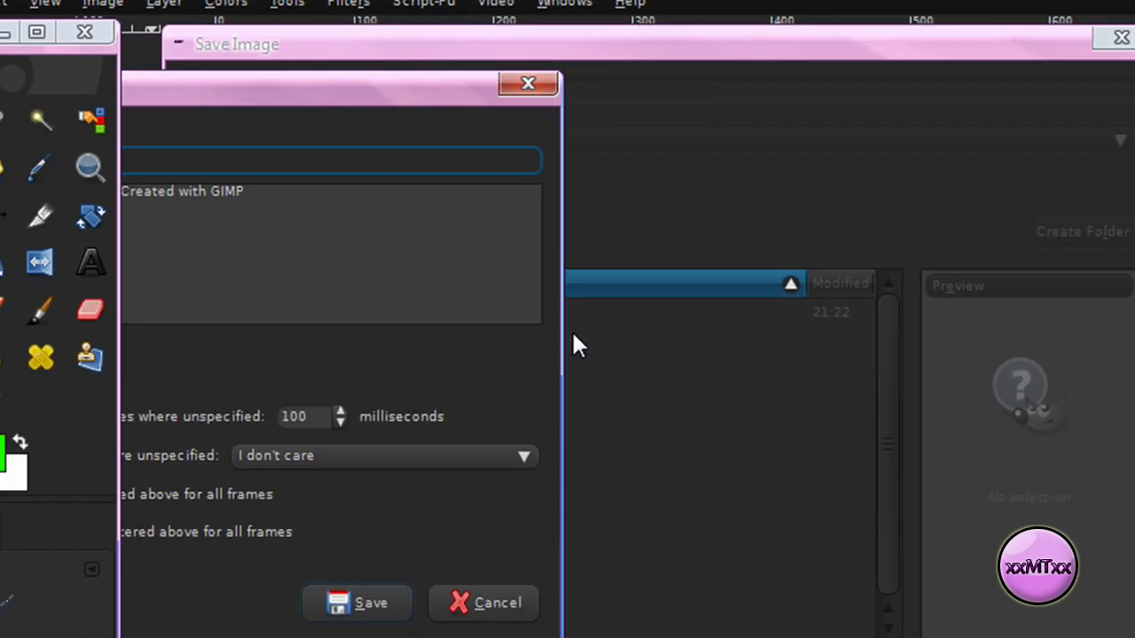
left_click_drag(356, 95, 548, 71)
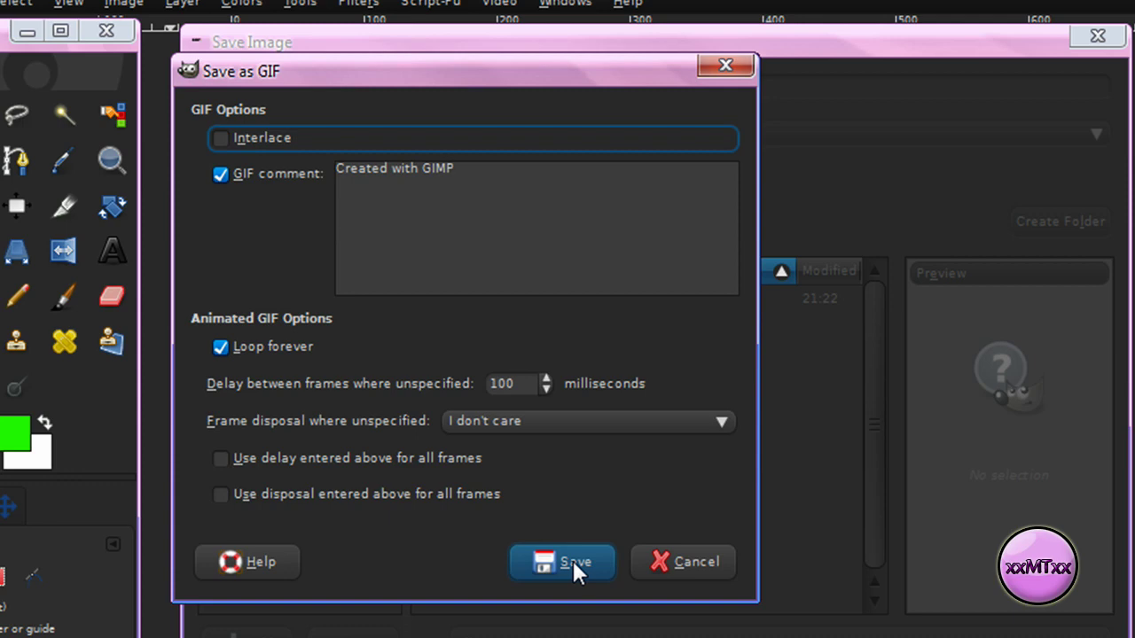
left_click(568, 560)
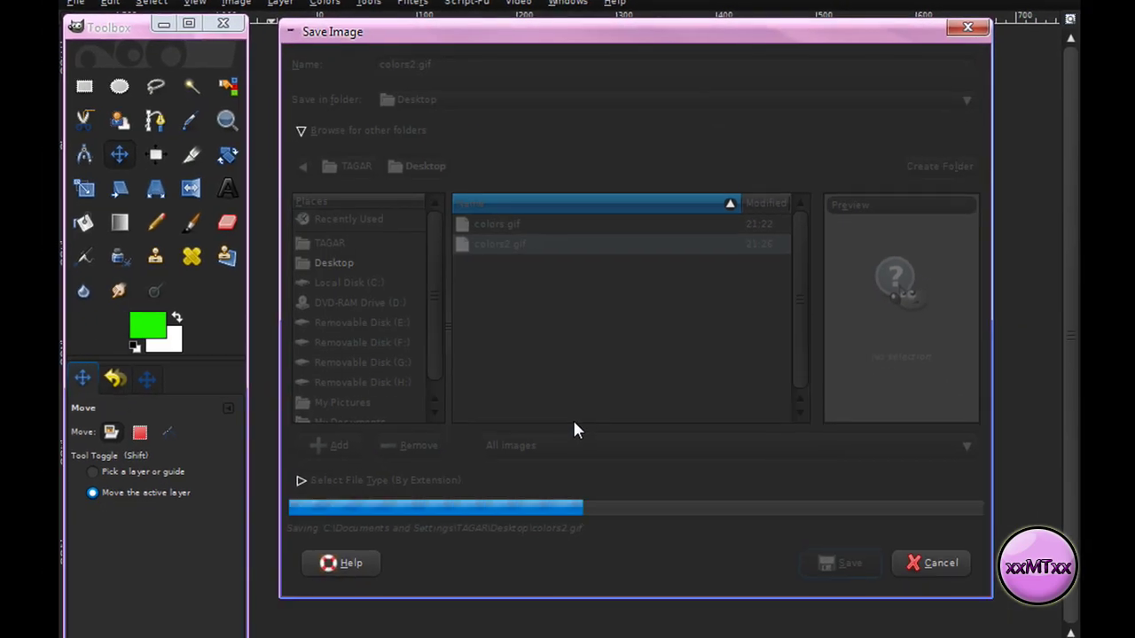